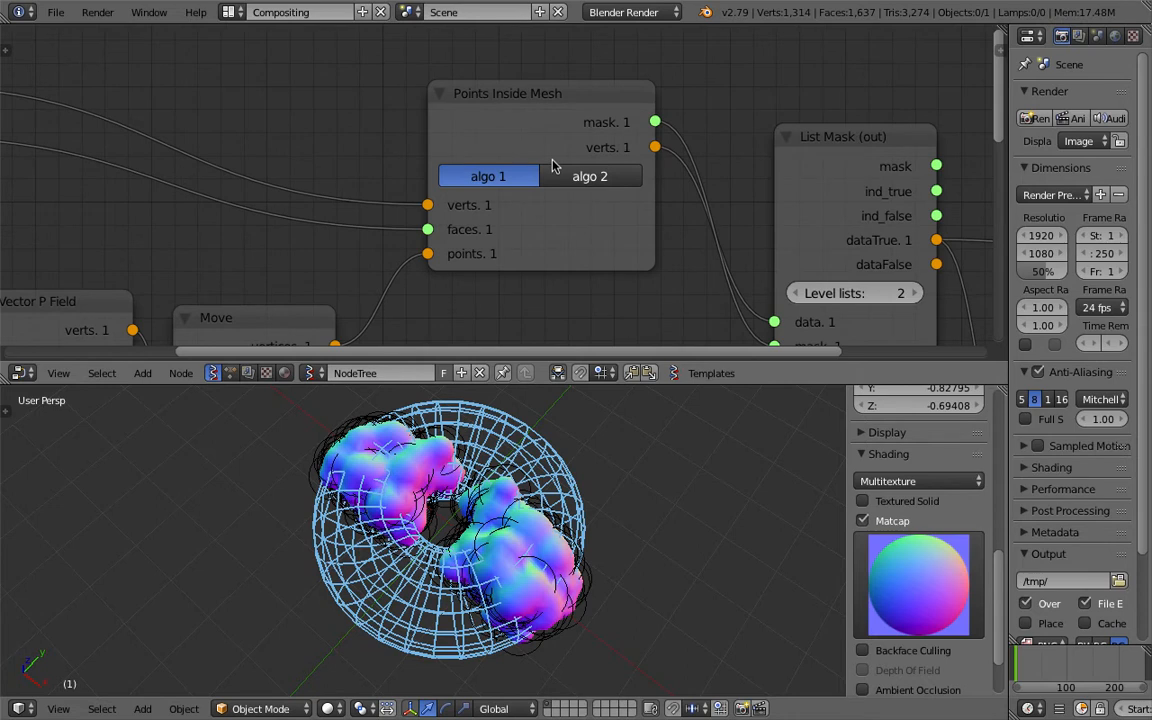
Examine the node chain from the Torus through Points Inside Mesh to Meta_Beta, and the metaball shape inside the torus
{"action": "scroll", "coordinate": [552, 165], "scroll_direction": "down", "scroll_amount": 1}
{"action": "middle_click_drag", "start_coordinate": [576, 180], "coordinate": [567, 150]}
{"action": "scroll", "coordinate": [604, 130], "scroll_direction": "down", "scroll_amount": 3}
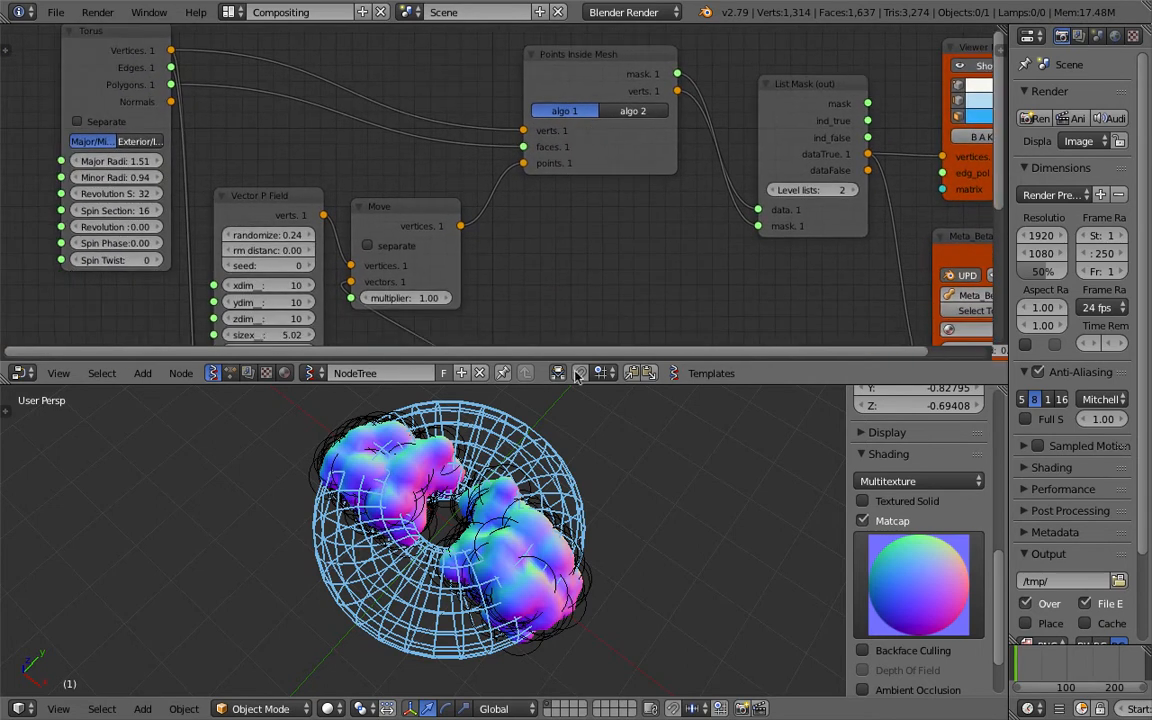
{"action": "mouse_move", "coordinate": [583, 402]}
{"action": "middle_mouse_down"}
{"action": "mouse_move", "coordinate": [556, 430]}
{"action": "mouse_move", "coordinate": [583, 402]}
{"action": "middle_mouse_up"}
{"action": "middle_click_drag", "start_coordinate": [568, 288], "coordinate": [608, 204]}
{"action": "scroll", "coordinate": [609, 249], "scroll_direction": "down", "scroll_amount": 2}
{"action": "middle_click_drag", "start_coordinate": [580, 240], "coordinate": [550, 256]}
{"action": "middle_click_drag", "start_coordinate": [510, 450], "coordinate": [477, 426]}
{"action": "middle_click_drag", "start_coordinate": [517, 196], "coordinate": [544, 148]}
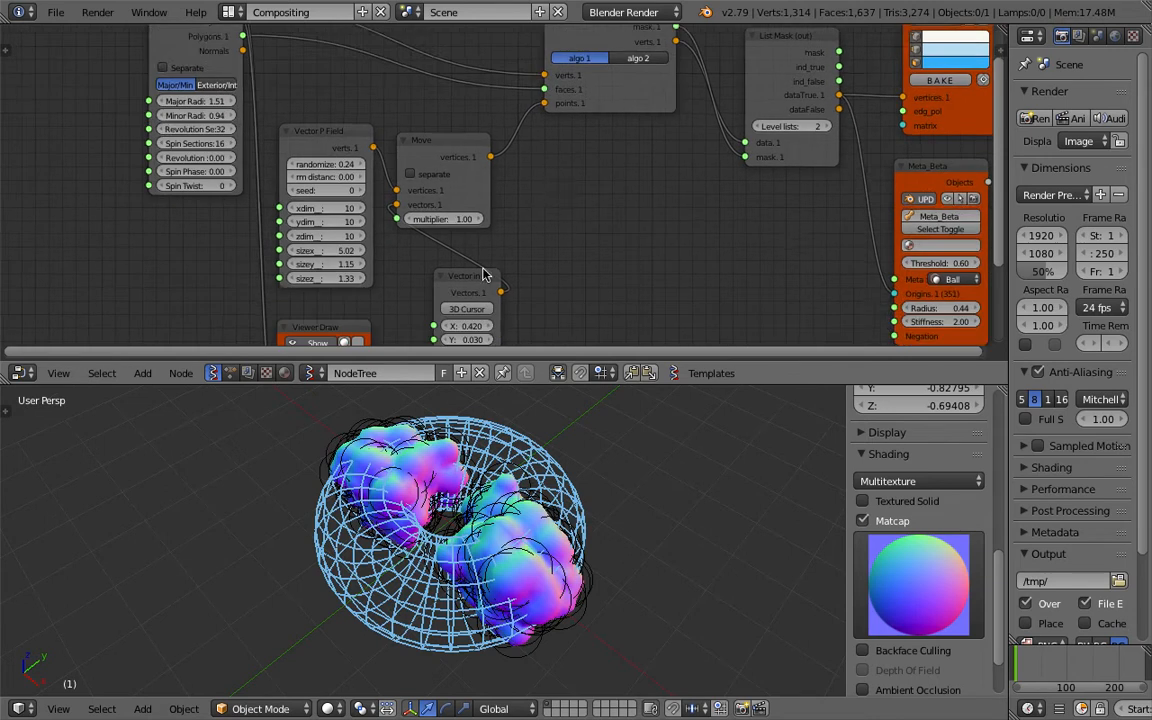
Shift the point field by setting the Vector in node's X to 0.600 and Y to -0.120
{"action": "middle_click_drag", "start_coordinate": [483, 275], "coordinate": [494, 207]}
{"action": "mouse_move", "coordinate": [477, 258]}
{"action": "left_mouse_down"}
{"action": "mouse_move", "coordinate": [540, 258]}
{"action": "mouse_move", "coordinate": [484, 258]}
{"action": "left_mouse_up"}
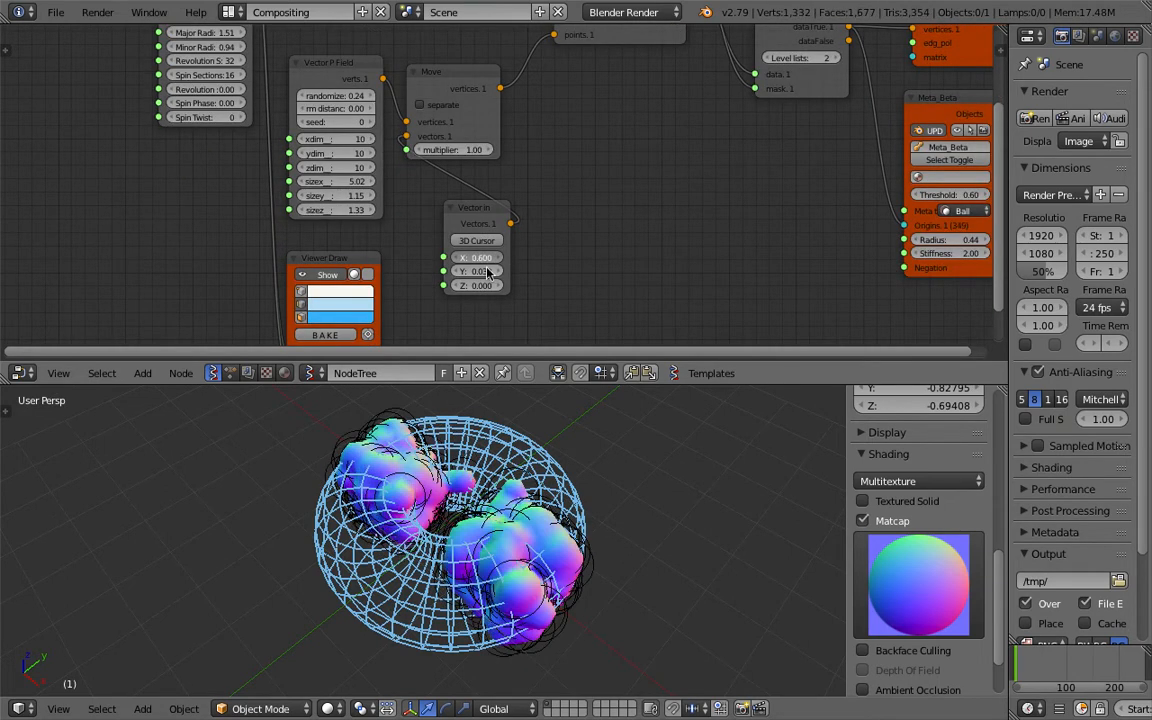
{"action": "middle_click_drag", "start_coordinate": [518, 472], "coordinate": [463, 510]}
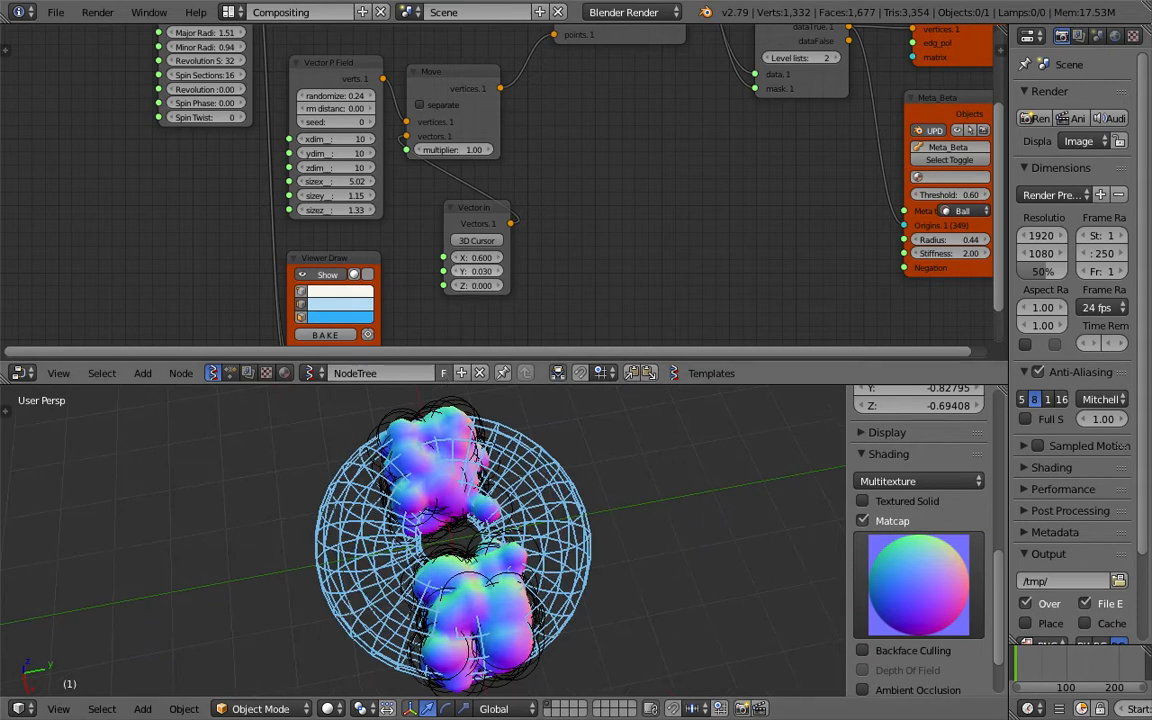
{"action": "mouse_move", "coordinate": [477, 271]}
{"action": "left_mouse_down"}
{"action": "mouse_move", "coordinate": [554, 271]}
{"action": "mouse_move", "coordinate": [375, 271]}
{"action": "mouse_move", "coordinate": [469, 271]}
{"action": "left_mouse_up"}
Examine the Torus, Vector P Field and Move node settings and view the metaballs inside the torus from several angles
{"action": "middle_click_drag", "start_coordinate": [192, 187], "coordinate": [260, 260]}
{"action": "scroll", "coordinate": [246, 165], "scroll_direction": "up", "scroll_amount": 2}
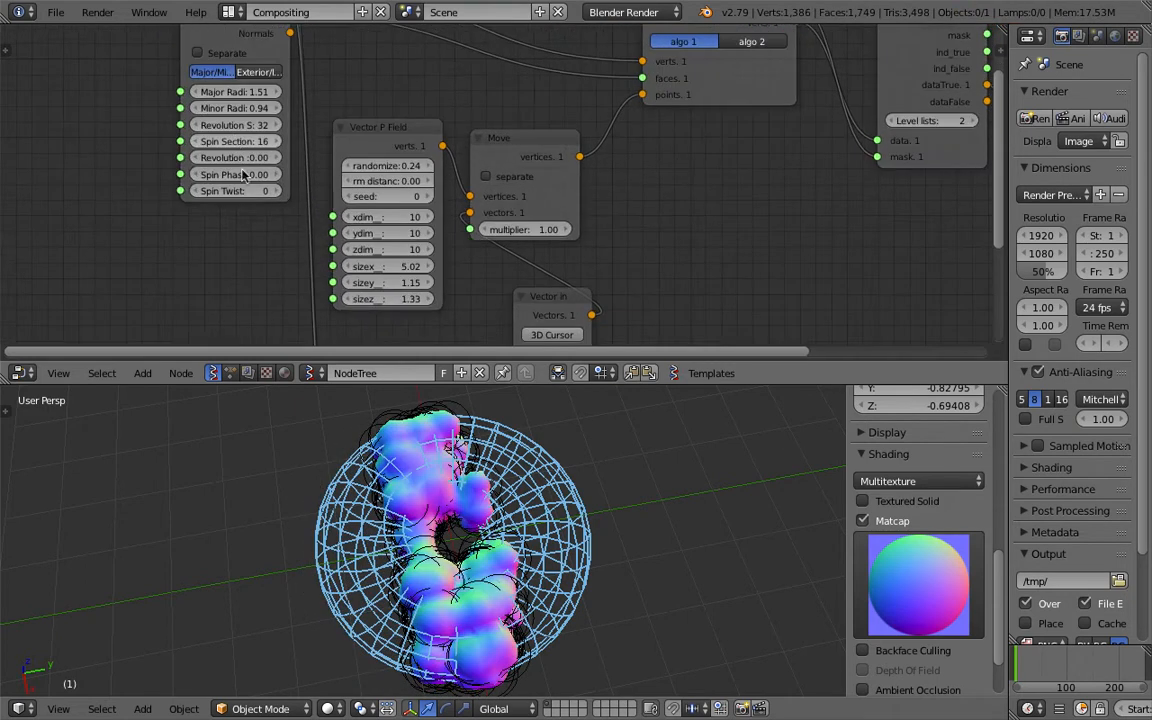
{"action": "scroll", "coordinate": [246, 172], "scroll_direction": "down", "scroll_amount": 2}
{"action": "middle_click_drag", "start_coordinate": [353, 137], "coordinate": [350, 157]}
{"action": "scroll", "coordinate": [384, 155], "scroll_direction": "up", "scroll_amount": 2}
{"action": "scroll", "coordinate": [392, 165], "scroll_direction": "up", "scroll_amount": 1}
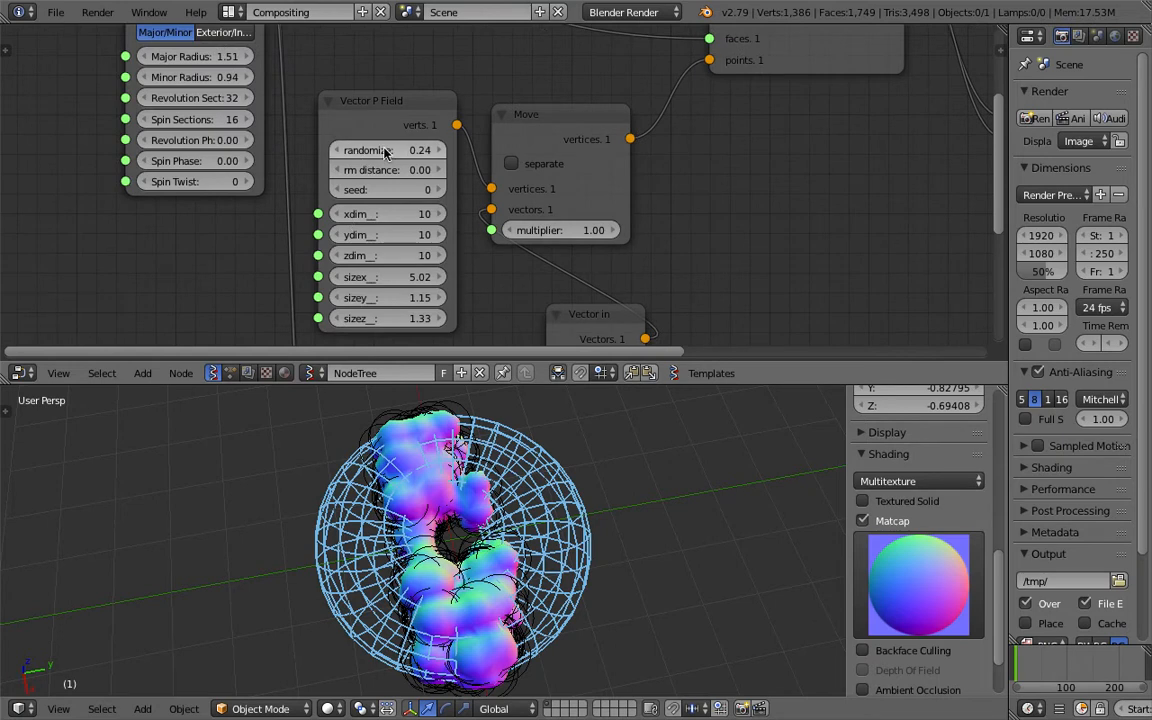
{"action": "middle_click_drag", "start_coordinate": [381, 125], "coordinate": [290, 84]}
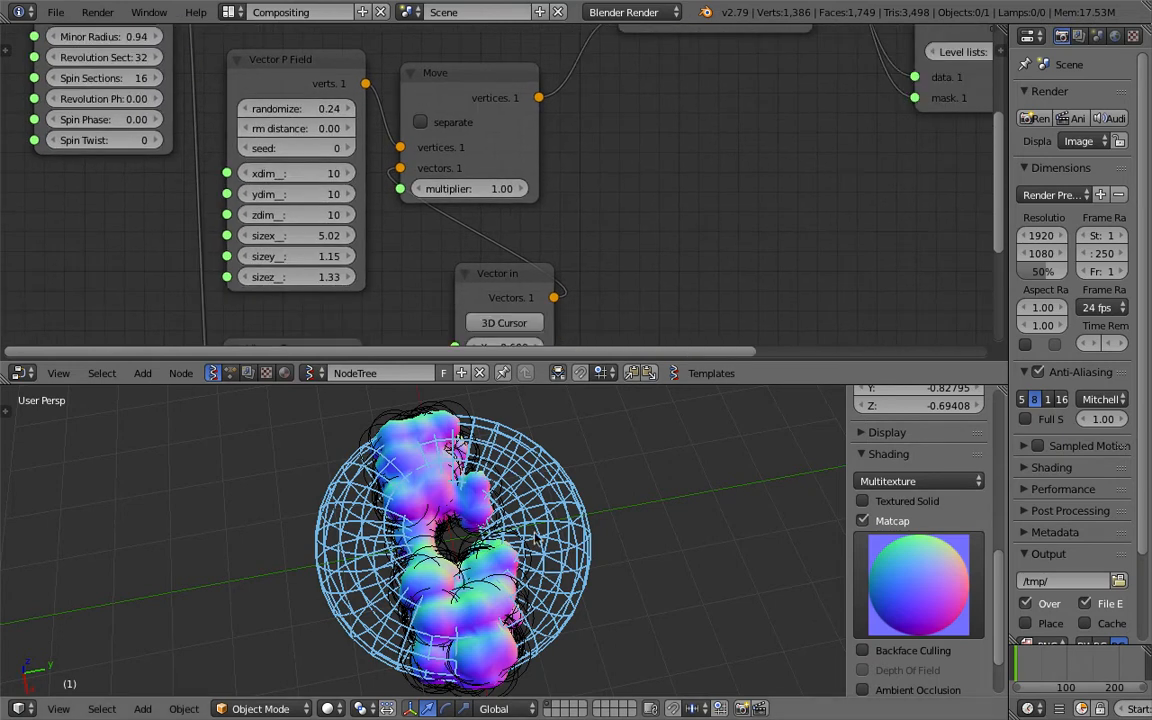
{"action": "middle_click_drag", "start_coordinate": [536, 538], "coordinate": [575, 540]}
{"action": "middle_click_drag", "start_coordinate": [536, 498], "coordinate": [594, 478]}
{"action": "scroll", "coordinate": [512, 440], "scroll_direction": "down", "scroll_amount": 3}
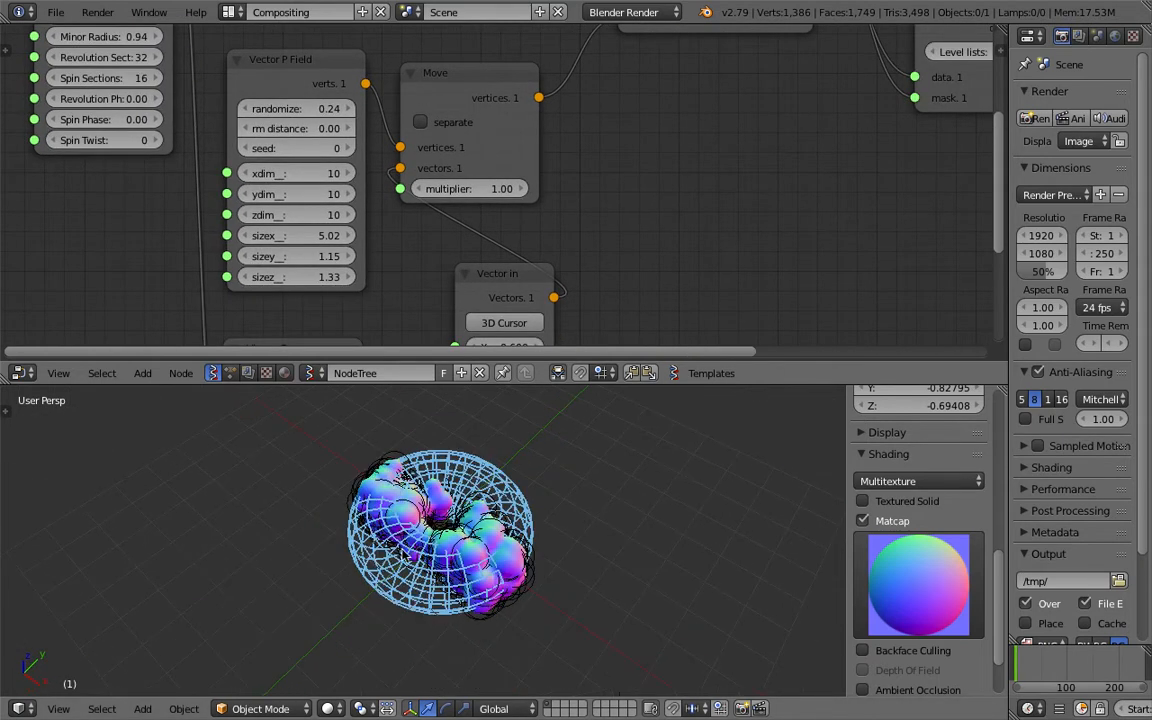
{"action": "scroll", "coordinate": [341, 510], "scroll_direction": "down", "scroll_amount": 1}
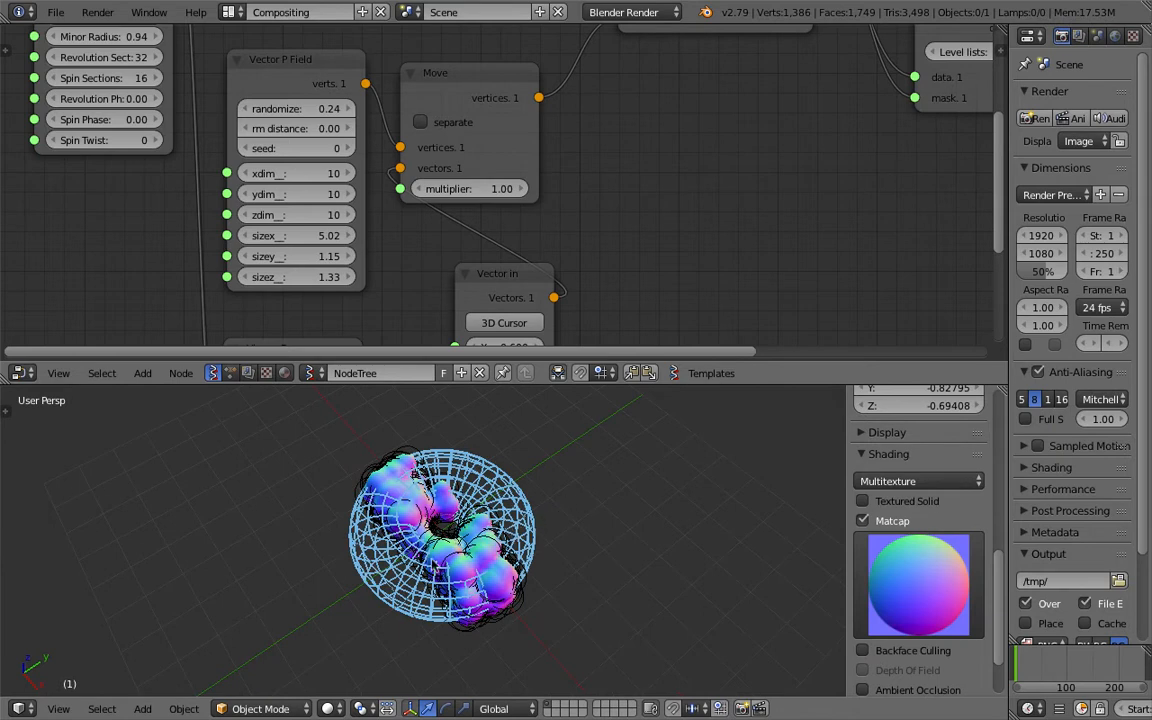
{"action": "middle_click_drag", "start_coordinate": [441, 533], "coordinate": [453, 508]}
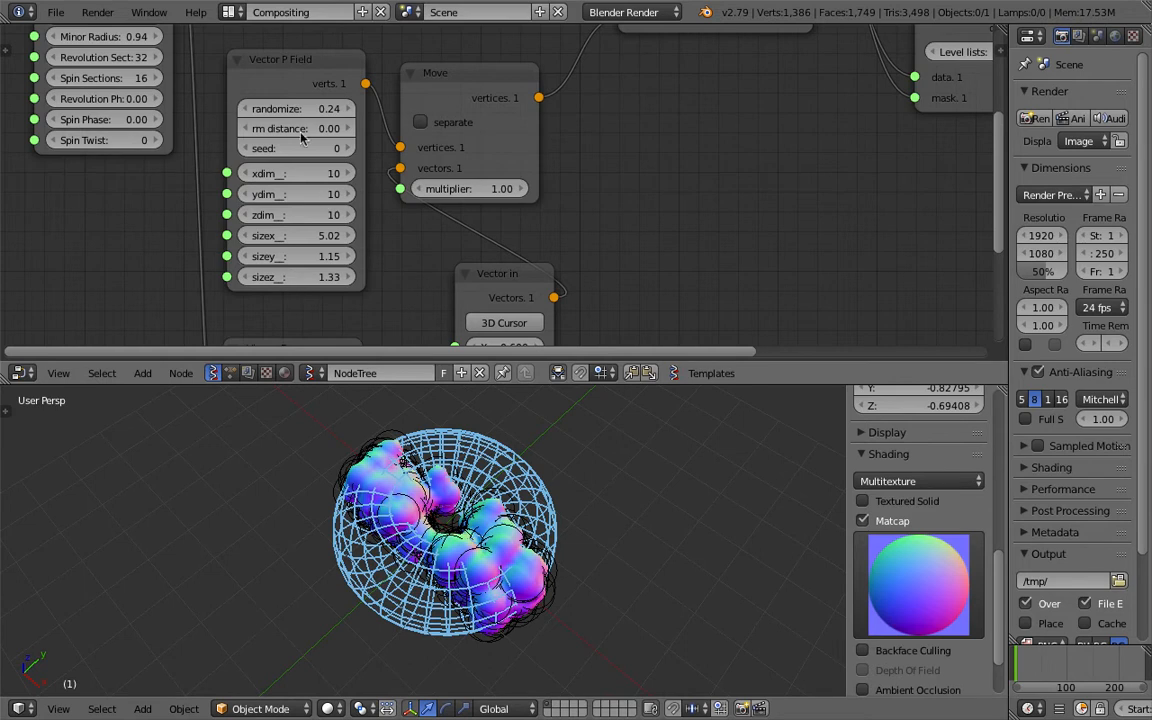
Set the Vector P Field's randomize value to 0.06 and inspect the Meta_Beta node and the metaballs
{"action": "left_click_drag", "start_coordinate": [295, 108], "coordinate": [248, 108]}
{"action": "middle_click_drag", "start_coordinate": [631, 131], "coordinate": [447, 170]}
{"action": "middle_click_drag", "start_coordinate": [615, 158], "coordinate": [460, 183]}
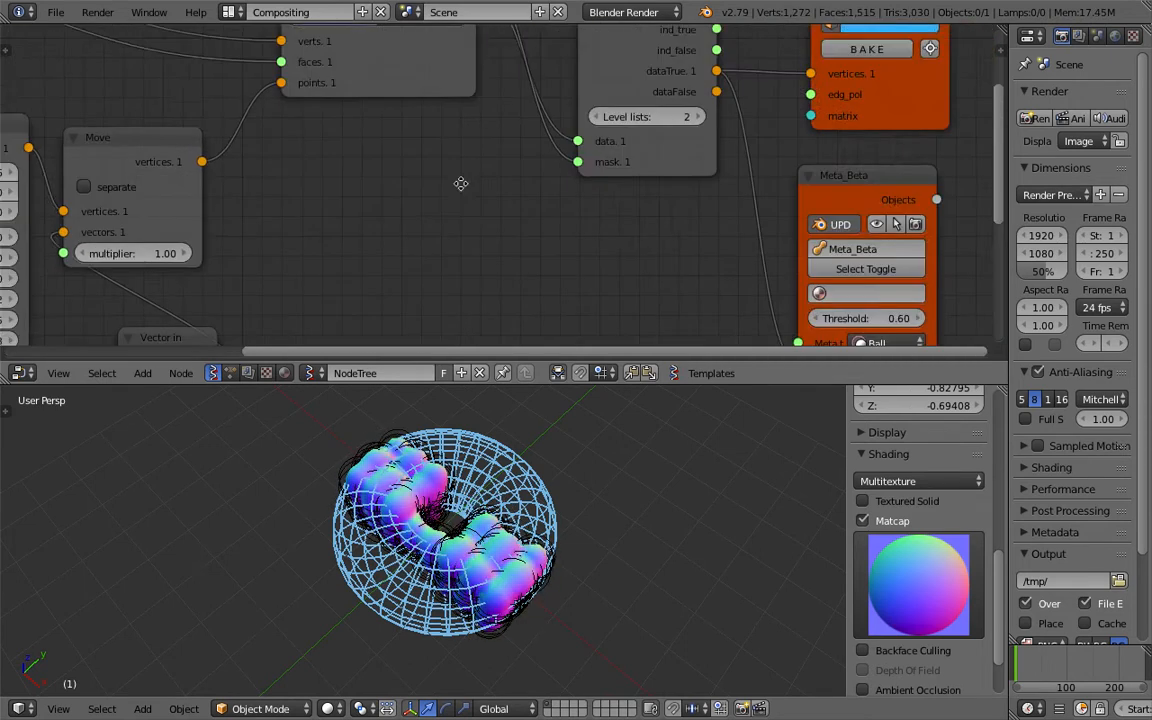
{"action": "middle_click_drag", "start_coordinate": [630, 218], "coordinate": [476, 159]}
{"action": "middle_click_drag", "start_coordinate": [591, 197], "coordinate": [477, 158]}
{"action": "scroll", "coordinate": [562, 163], "scroll_direction": "down", "scroll_amount": 1}
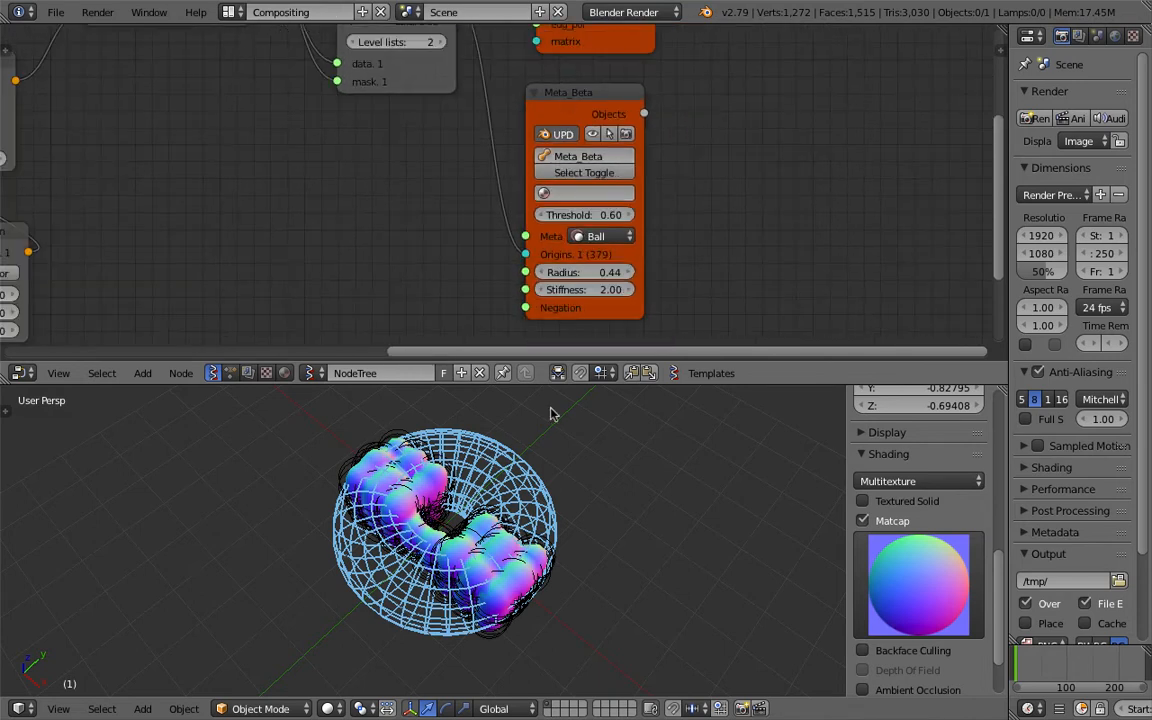
{"action": "middle_click_drag", "start_coordinate": [548, 440], "coordinate": [455, 450]}
{"action": "middle_click_drag", "start_coordinate": [483, 215], "coordinate": [917, 178]}
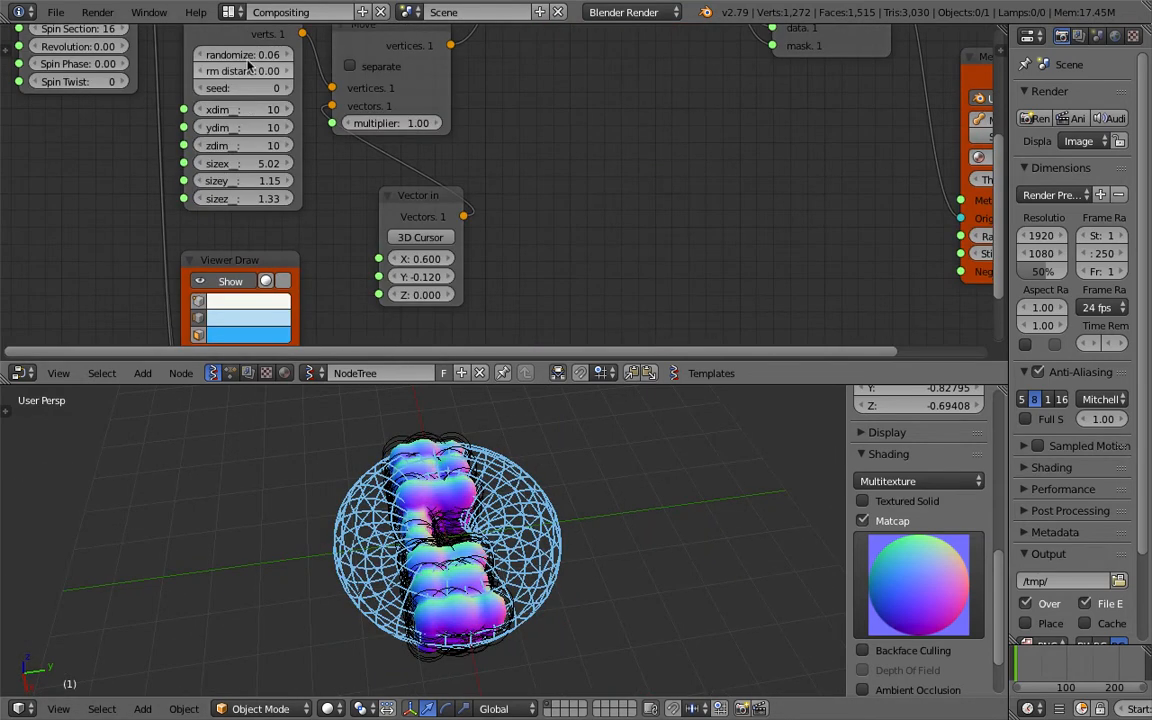
Set the Vector P Field's randomize value to 0.36 and review the metaballs and the whole node tree
{"action": "left_click_drag", "start_coordinate": [247, 55], "coordinate": [277, 55]}
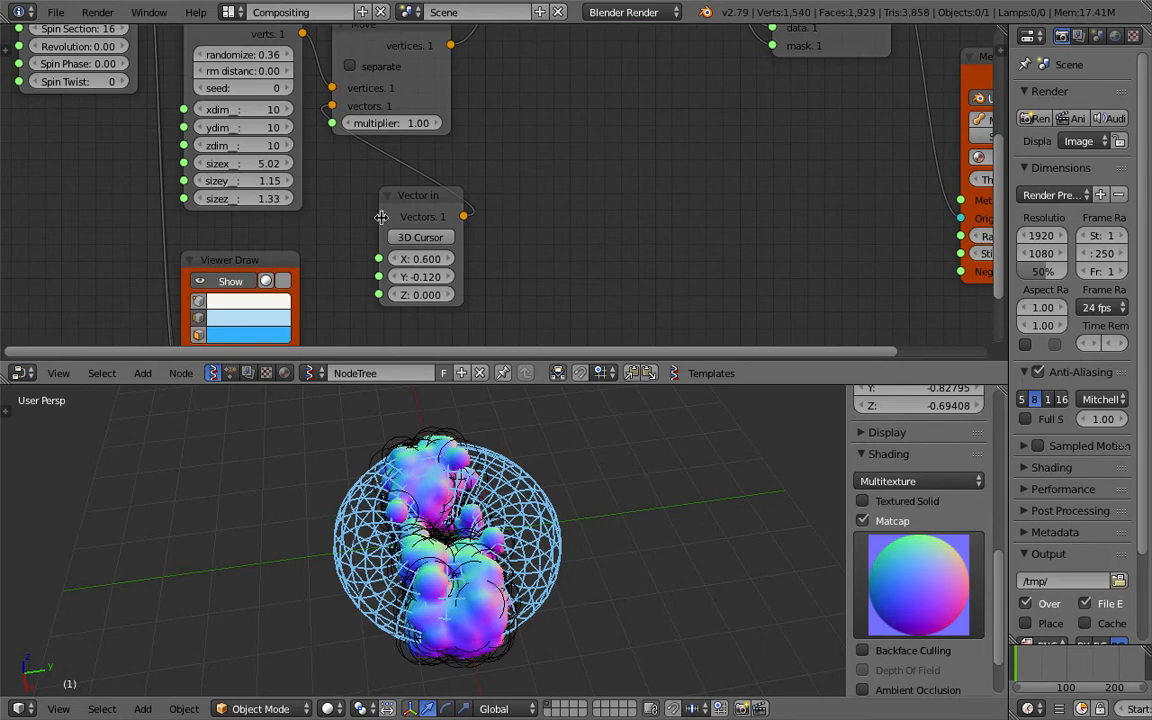
{"action": "middle_click_drag", "start_coordinate": [478, 474], "coordinate": [548, 488]}
{"action": "scroll", "coordinate": [600, 208], "scroll_direction": "down", "scroll_amount": 5}
{"action": "middle_click_drag", "start_coordinate": [600, 208], "coordinate": [519, 236]}
{"action": "scroll", "coordinate": [487, 198], "scroll_direction": "down", "scroll_amount": 3}
{"action": "scroll", "coordinate": [512, 247], "scroll_direction": "down", "scroll_amount": 1}
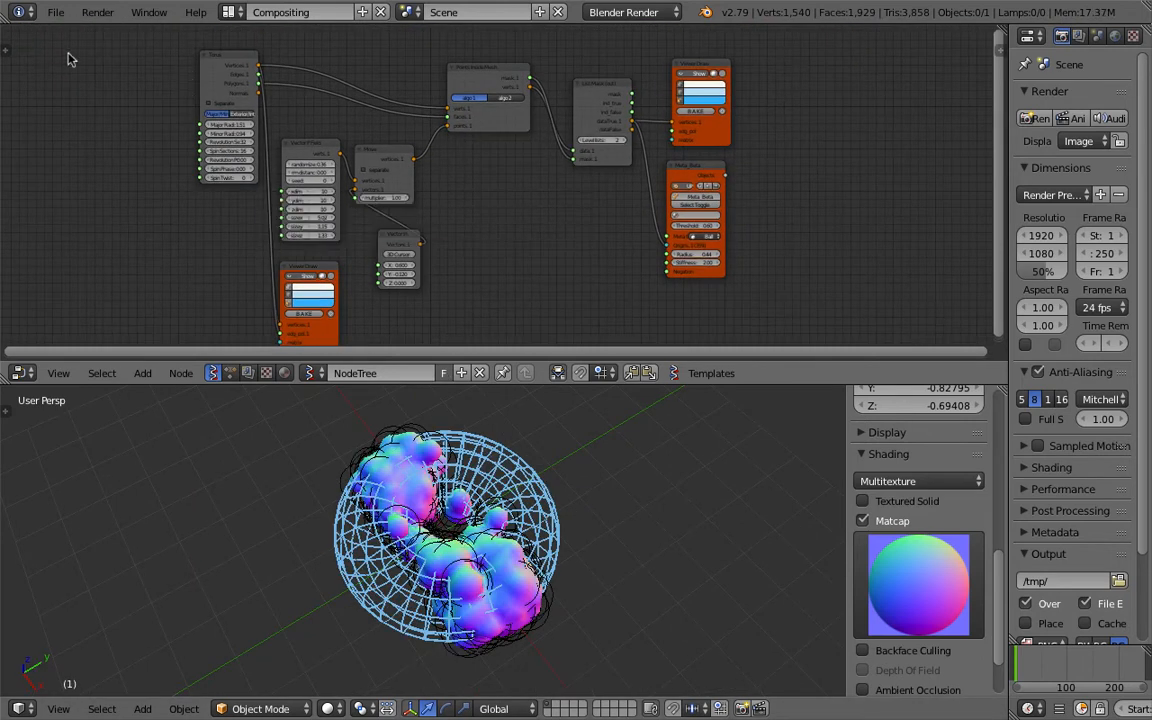
Start a new file and delete all the default objects
{"action": "left_click", "coordinate": [56, 12]}
{"action": "left_click", "coordinate": [64, 31]}
{"action": "left_click", "coordinate": [75, 47]}
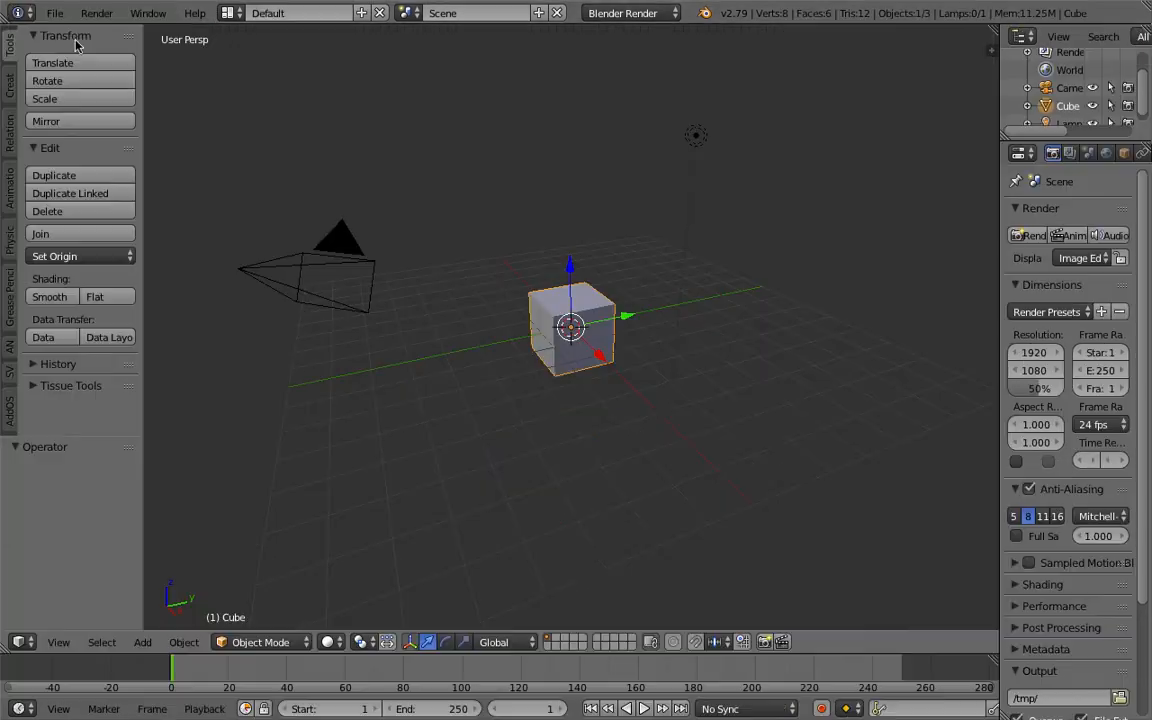
{"action": "key", "text": "a"}
{"action": "key", "text": "a"}
{"action": "key", "text": "x"}
{"action": "left_click", "coordinate": [490, 284]}
Set up the Compositing layout with a new Sverchok node tree and a 3D view extended over the image editor
{"action": "left_click", "coordinate": [232, 13]}
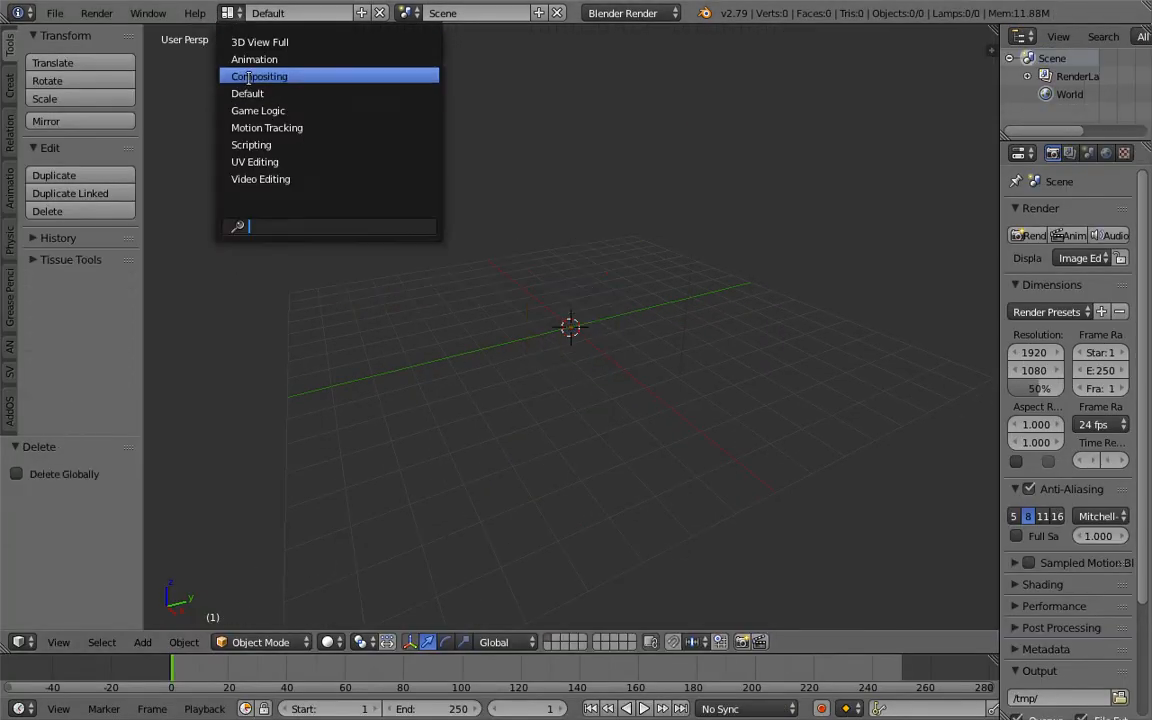
{"action": "left_click", "coordinate": [290, 75]}
{"action": "left_click", "coordinate": [212, 419]}
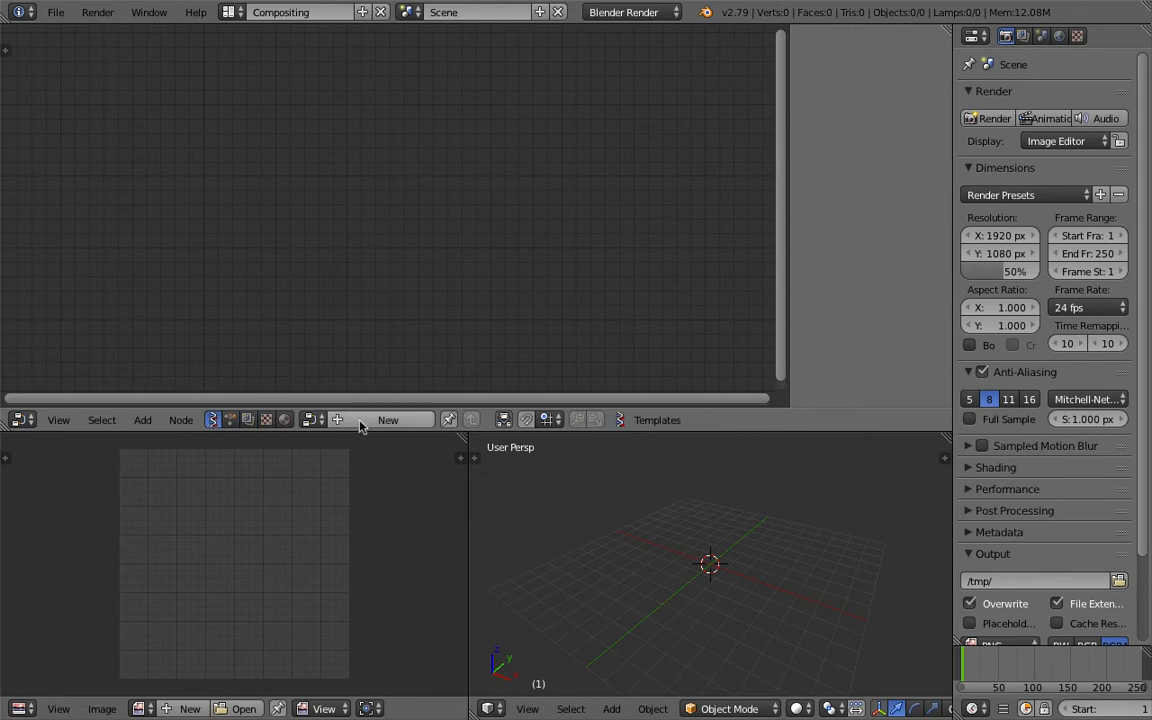
{"action": "left_click", "coordinate": [378, 421]}
{"action": "mouse_move", "coordinate": [461, 440]}
{"action": "left_mouse_down"}
{"action": "mouse_move", "coordinate": [481, 443]}
{"action": "mouse_move", "coordinate": [470, 460]}
{"action": "left_mouse_up"}
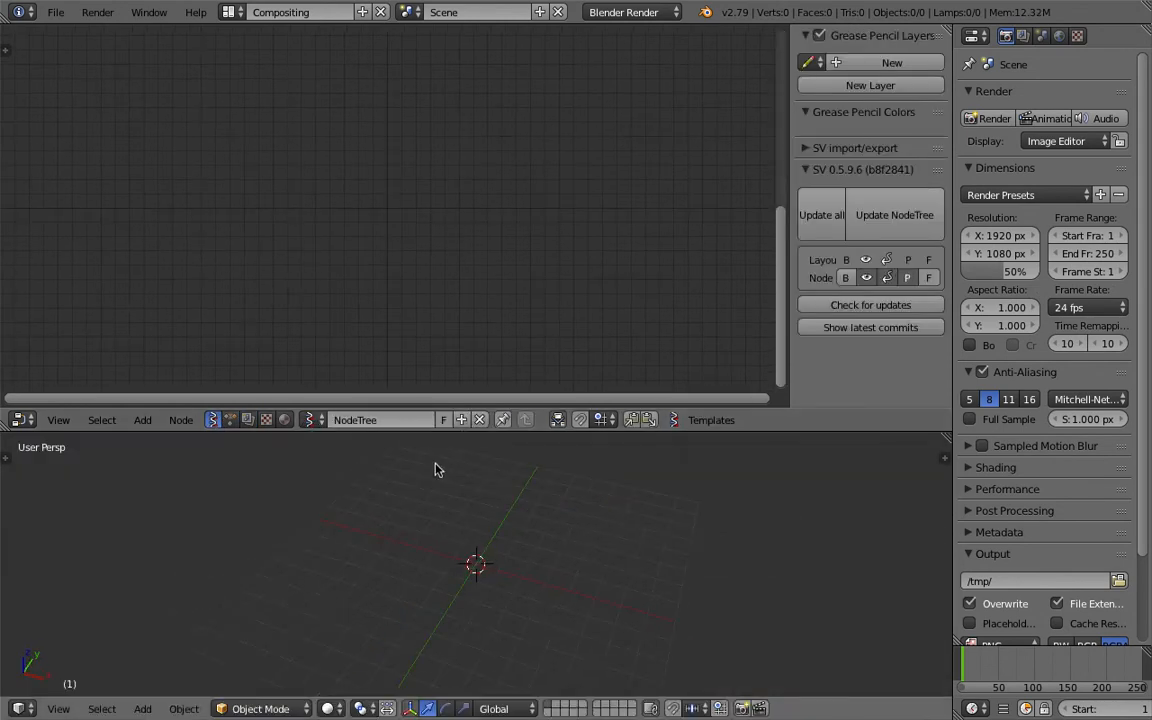
Add a Torus node to the empty Sverchok node tree
{"action": "key", "text": "alt+space"}
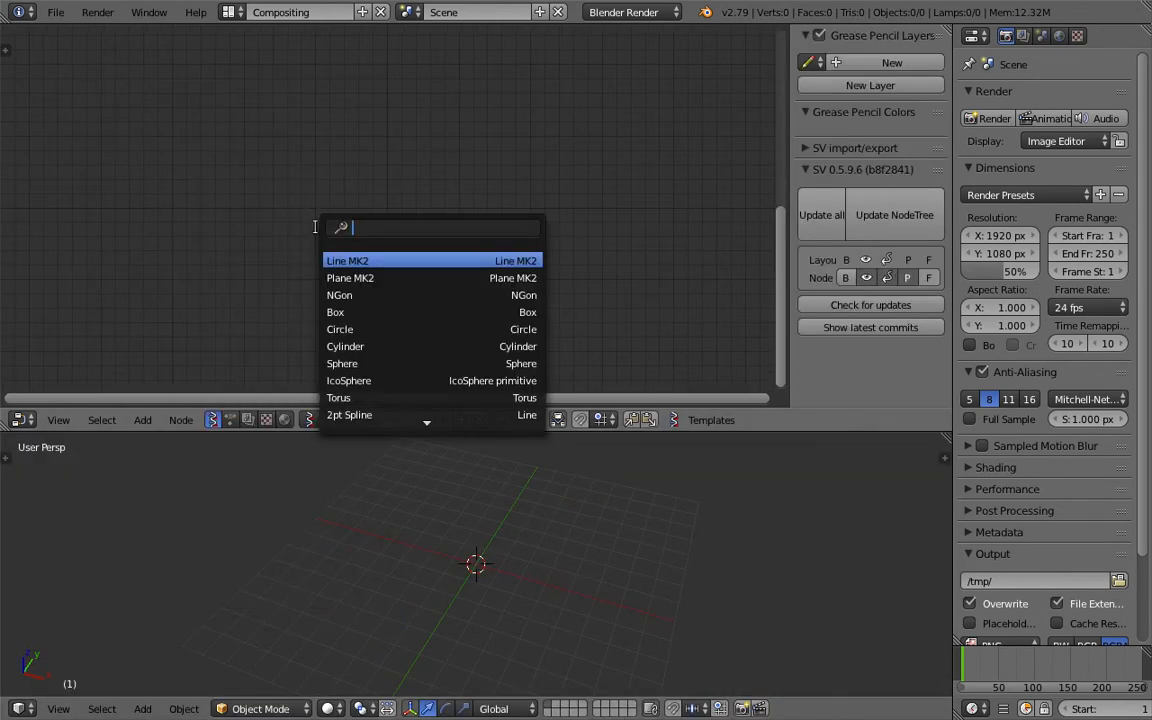
{"action": "type", "text": "torus"}
{"action": "key", "text": "Return"}
{"action": "left_click", "coordinate": [125, 105]}
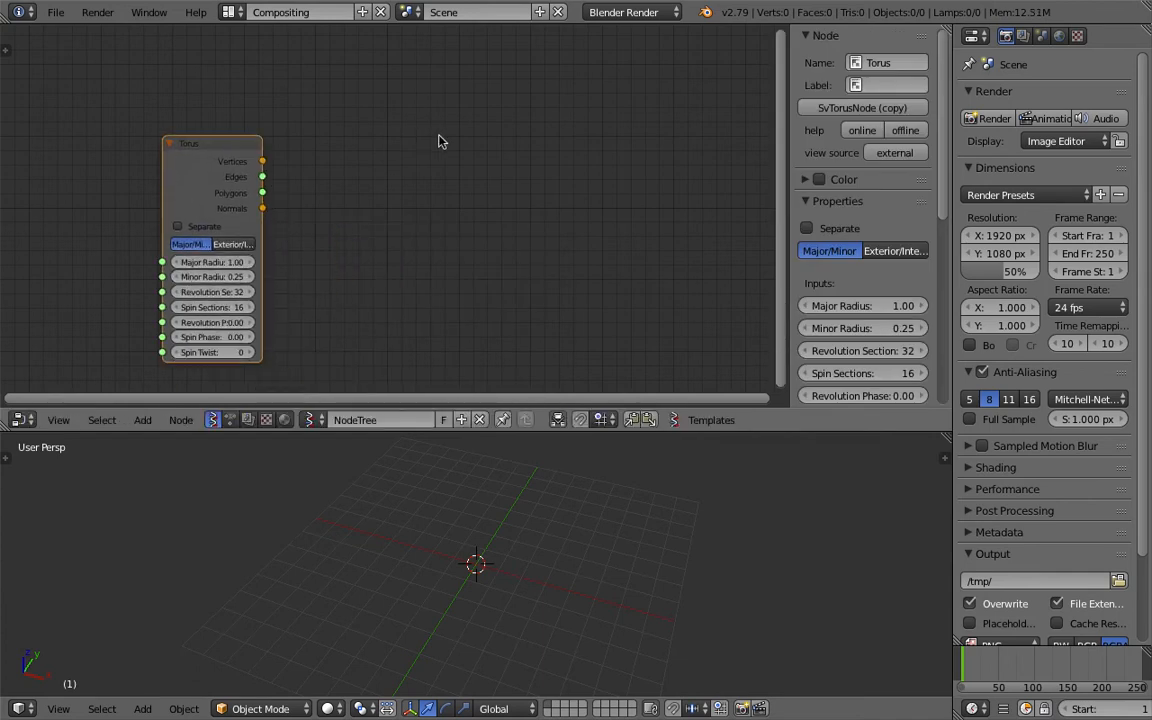
Add a Viewer Draw node and arrange it beside the Torus node
{"action": "key", "text": "alt+space"}
{"action": "type", "text": "view"}
{"action": "key", "text": "Return"}
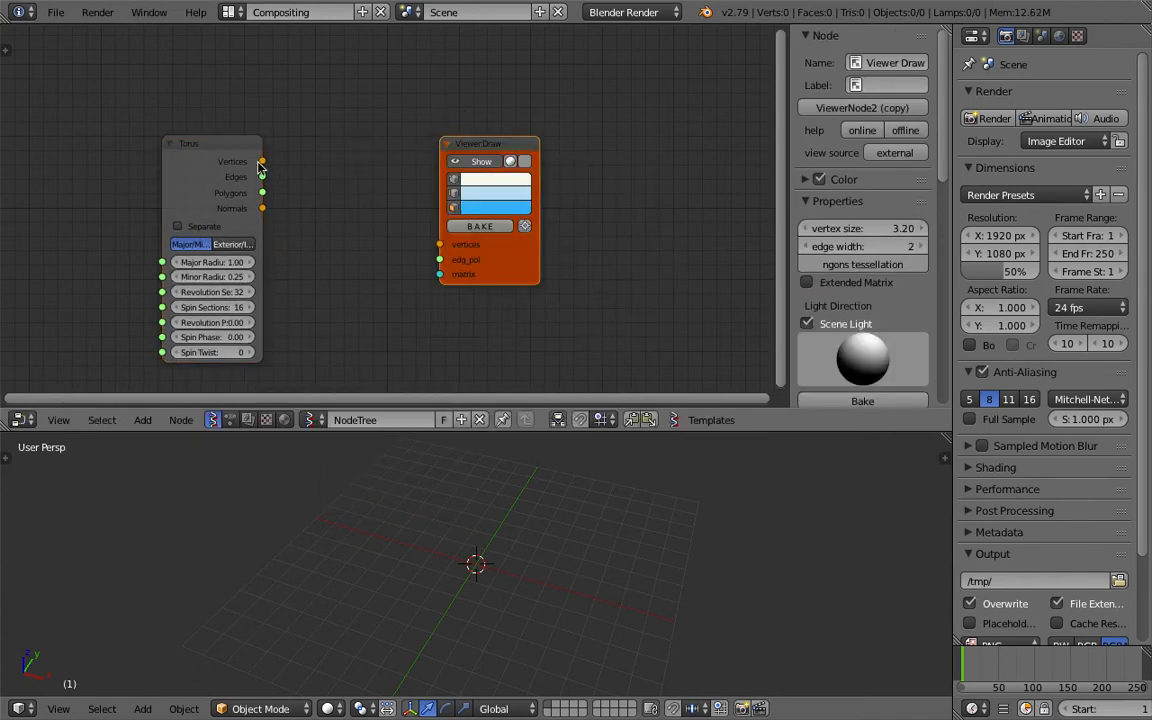
{"action": "left_click_drag", "start_coordinate": [240, 150], "coordinate": [243, 104]}
{"action": "middle_click_drag", "start_coordinate": [339, 139], "coordinate": [361, 112]}
{"action": "scroll", "coordinate": [361, 112], "scroll_direction": "up", "scroll_amount": 1}
{"action": "left_click_drag", "start_coordinate": [509, 126], "coordinate": [498, 67]}
{"action": "middle_click_drag", "start_coordinate": [407, 123], "coordinate": [406, 147]}
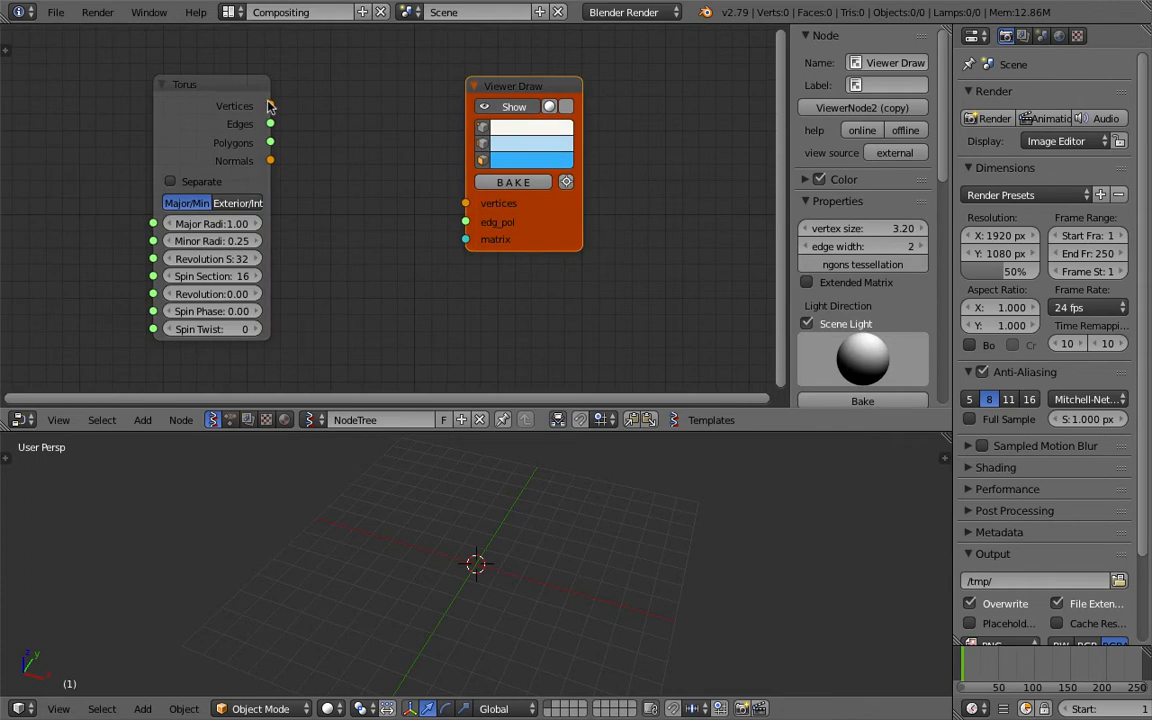
Connect the Torus node's Vertices and Edges outputs to the Viewer Draw node's vertices and edg_pol inputs
{"action": "left_click_drag", "start_coordinate": [270, 106], "coordinate": [466, 203]}
{"action": "mouse_move", "coordinate": [270, 123]}
{"action": "left_mouse_down"}
{"action": "mouse_move", "coordinate": [481, 234]}
{"action": "mouse_move", "coordinate": [466, 221]}
{"action": "left_mouse_up"}
{"action": "scroll", "coordinate": [556, 573], "scroll_direction": "up", "scroll_amount": 8}
{"action": "scroll", "coordinate": [556, 573], "scroll_direction": "down", "scroll_amount": 1}
{"action": "middle_click_drag", "start_coordinate": [556, 573], "coordinate": [545, 606], "text": "shift"}
{"action": "left_click", "coordinate": [484, 132]}
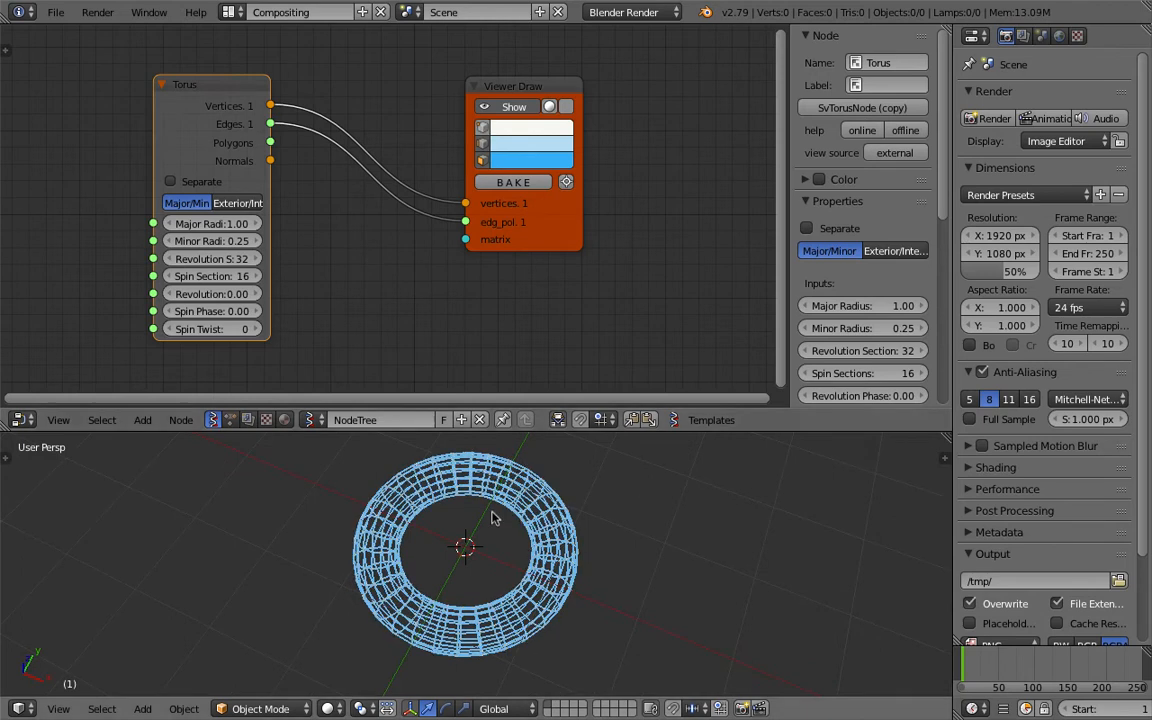
Set the Torus node's major radius to 1.09, minor radius to 0.34 and revolution sections to 16
{"action": "mouse_move", "coordinate": [494, 519]}
{"action": "middle_mouse_down"}
{"action": "mouse_move", "coordinate": [512, 545]}
{"action": "mouse_move", "coordinate": [503, 540]}
{"action": "middle_mouse_up"}
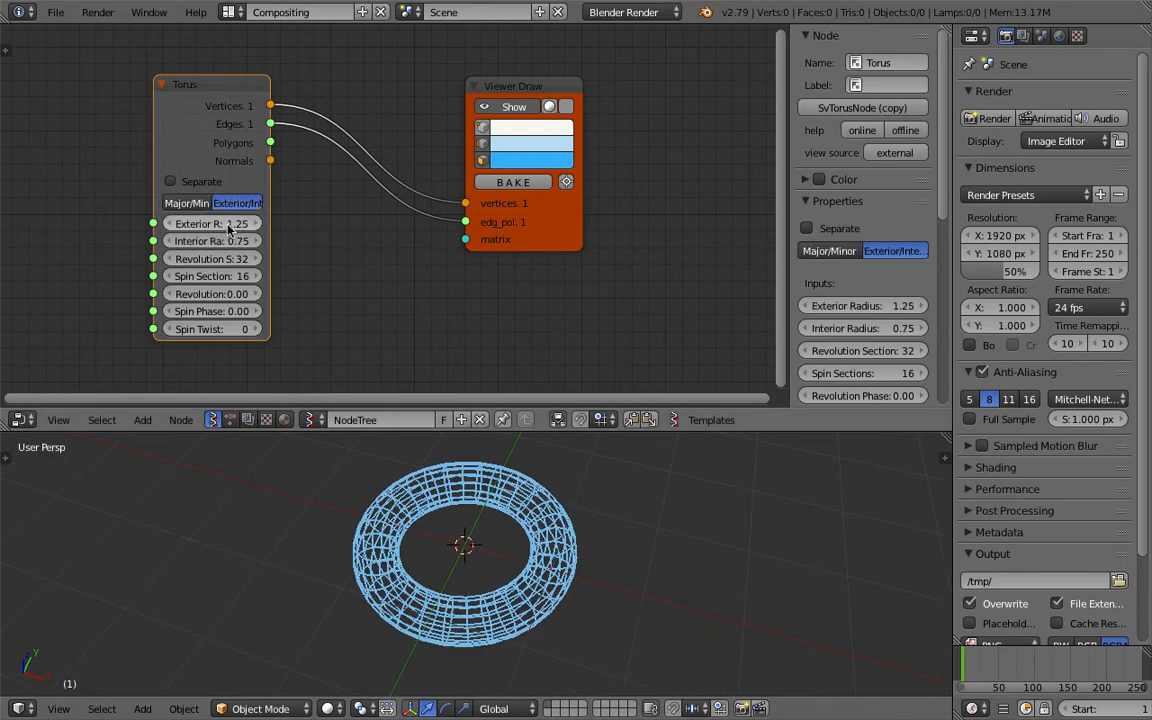
{"action": "mouse_move", "coordinate": [228, 224]}
{"action": "left_mouse_down"}
{"action": "mouse_move", "coordinate": [262, 224]}
{"action": "mouse_move", "coordinate": [250, 241]}
{"action": "mouse_move", "coordinate": [214, 241]}
{"action": "mouse_move", "coordinate": [233, 224]}
{"action": "mouse_move", "coordinate": [206, 224]}
{"action": "left_mouse_up"}
{"action": "left_click_drag", "start_coordinate": [212, 241], "coordinate": [260, 225]}
{"action": "scroll", "coordinate": [250, 243], "scroll_direction": "down", "scroll_amount": 1}
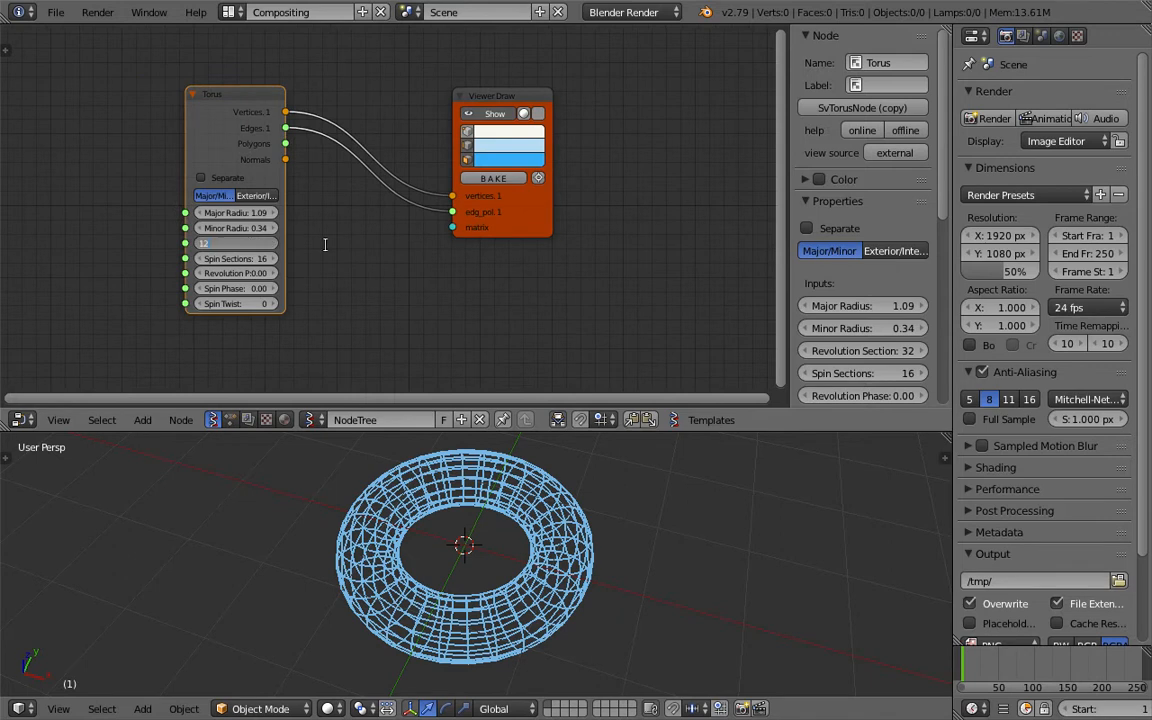
{"action": "key", "text": "Return"}
{"action": "left_click", "coordinate": [268, 244]}
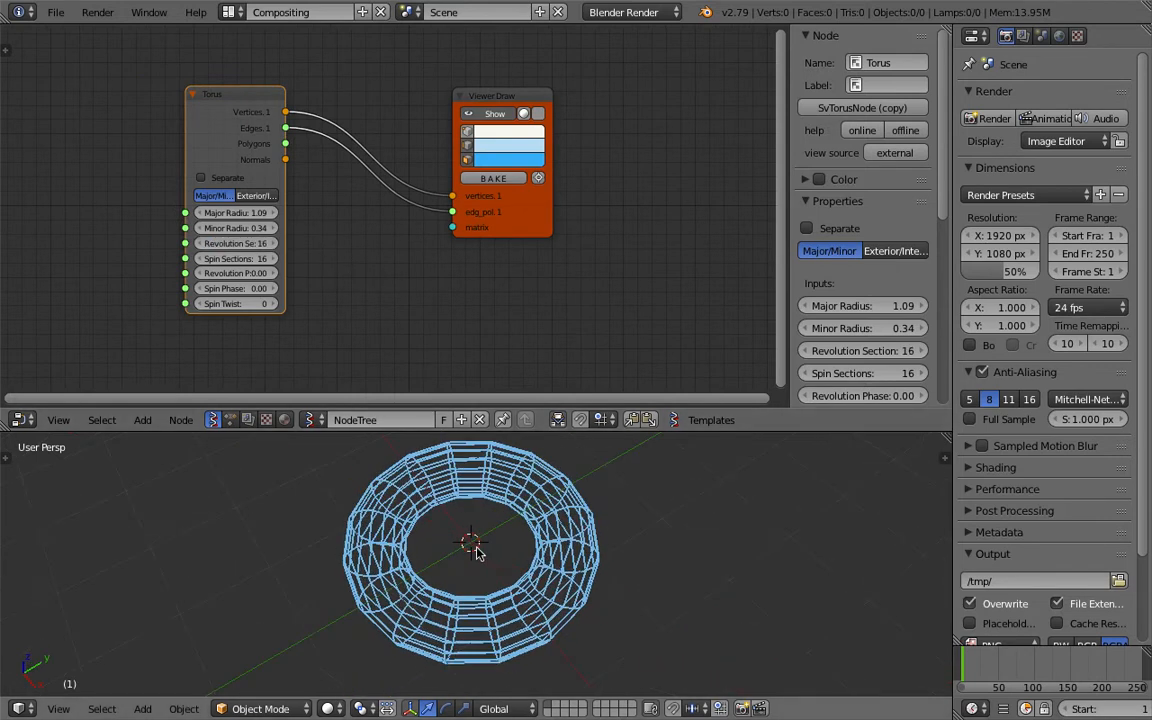
Save the file to the Desktop as point_inside_donut_001.blend
{"action": "key", "text": "ctrl+shift+s"}
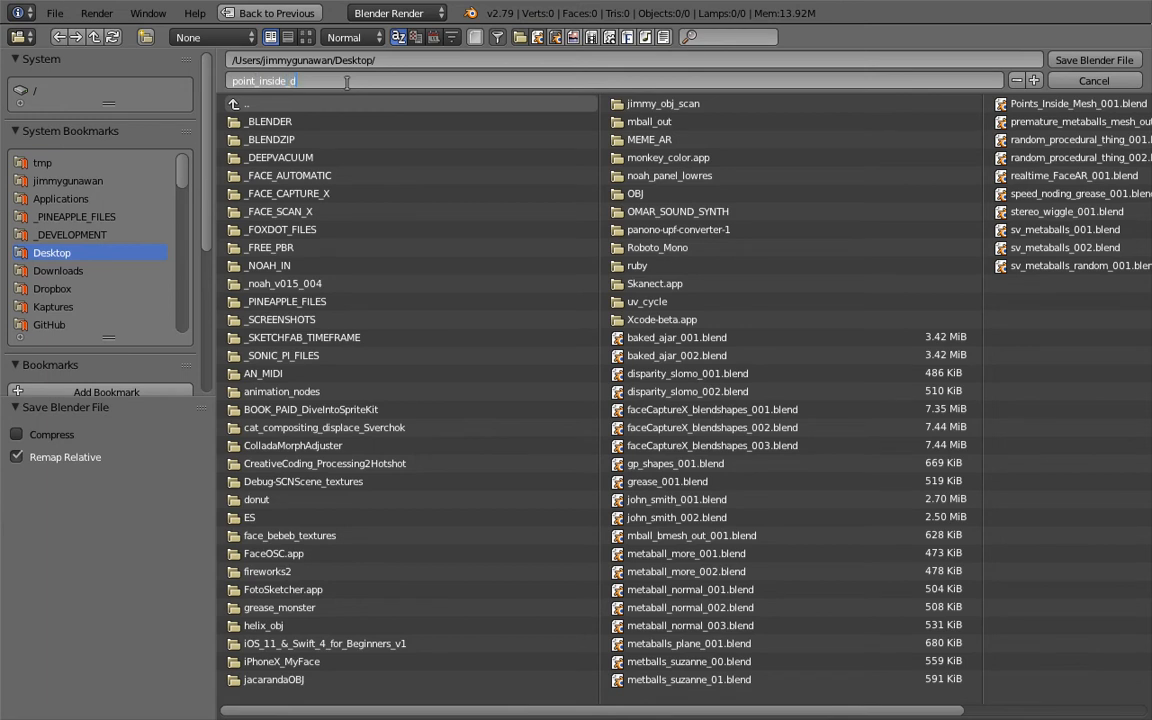
{"action": "type", "text": "001"}
{"action": "key", "text": "Return"}
{"action": "left_click", "coordinate": [1102, 64]}
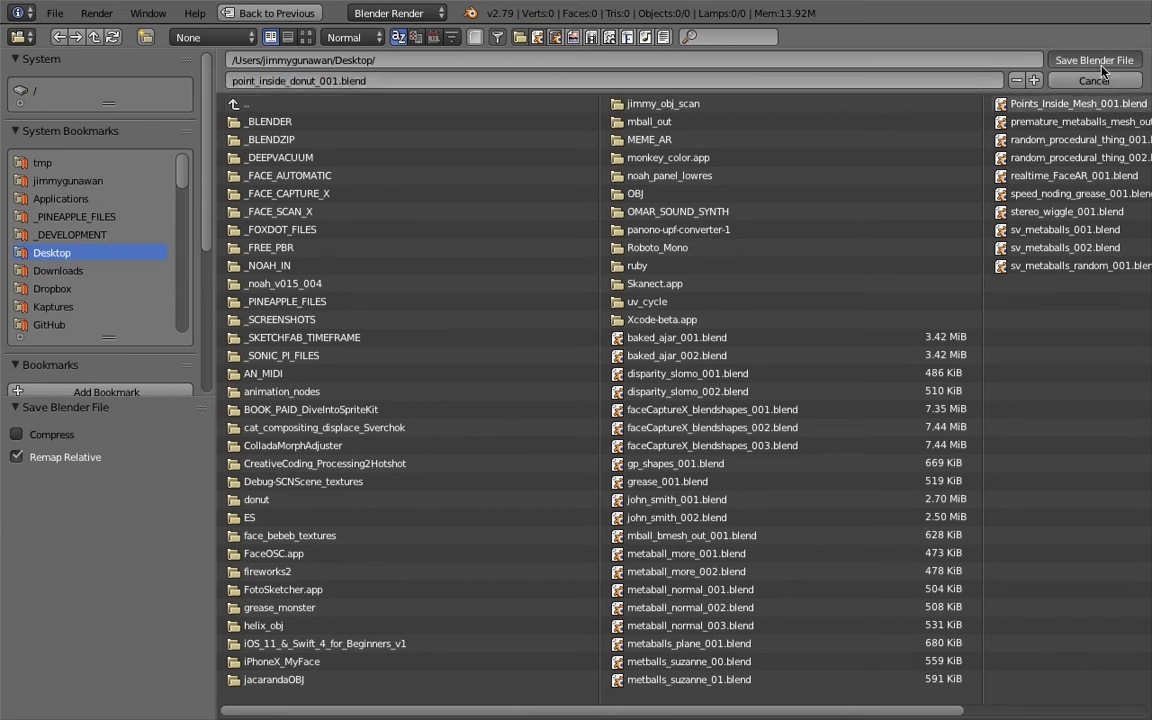
Move the Torus and Viewer Draw nodes apart to make room for more nodes
{"action": "left_click_drag", "start_coordinate": [252, 114], "coordinate": [151, 54]}
{"action": "middle_click_drag", "start_coordinate": [347, 214], "coordinate": [338, 212]}
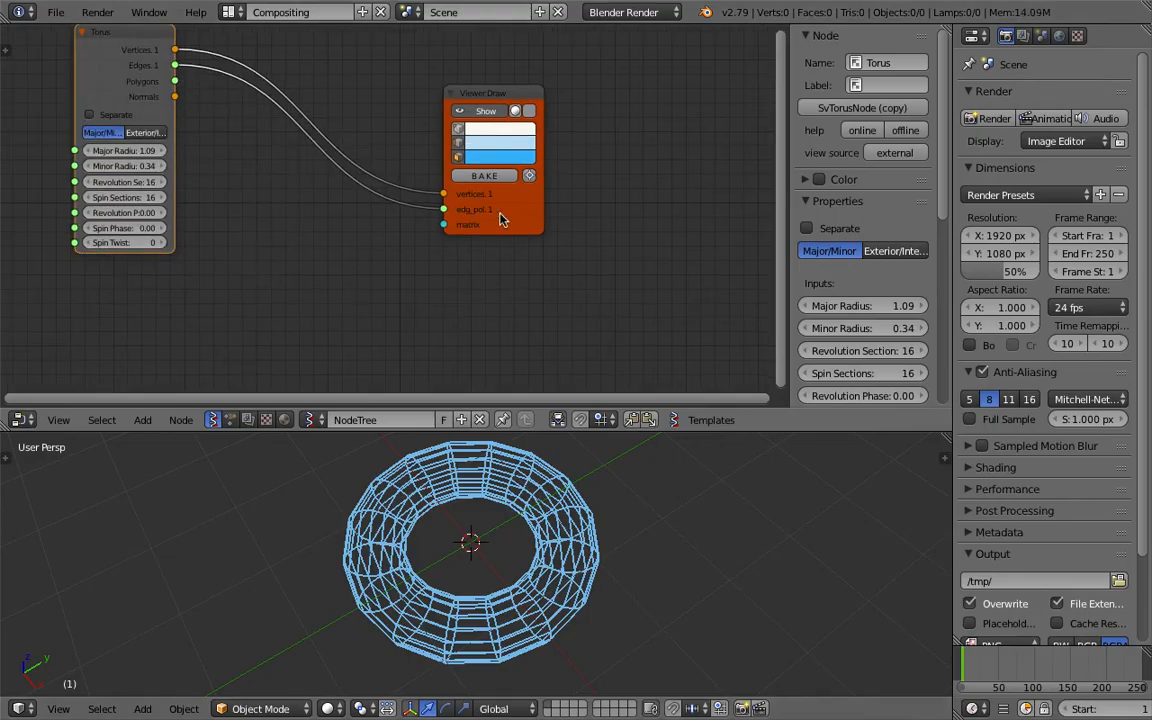
{"action": "left_click_drag", "start_coordinate": [502, 220], "coordinate": [530, 123]}
{"action": "key", "text": "shift+a"}
{"action": "left_click", "coordinate": [351, 197]}
{"action": "type", "text": "vec"}
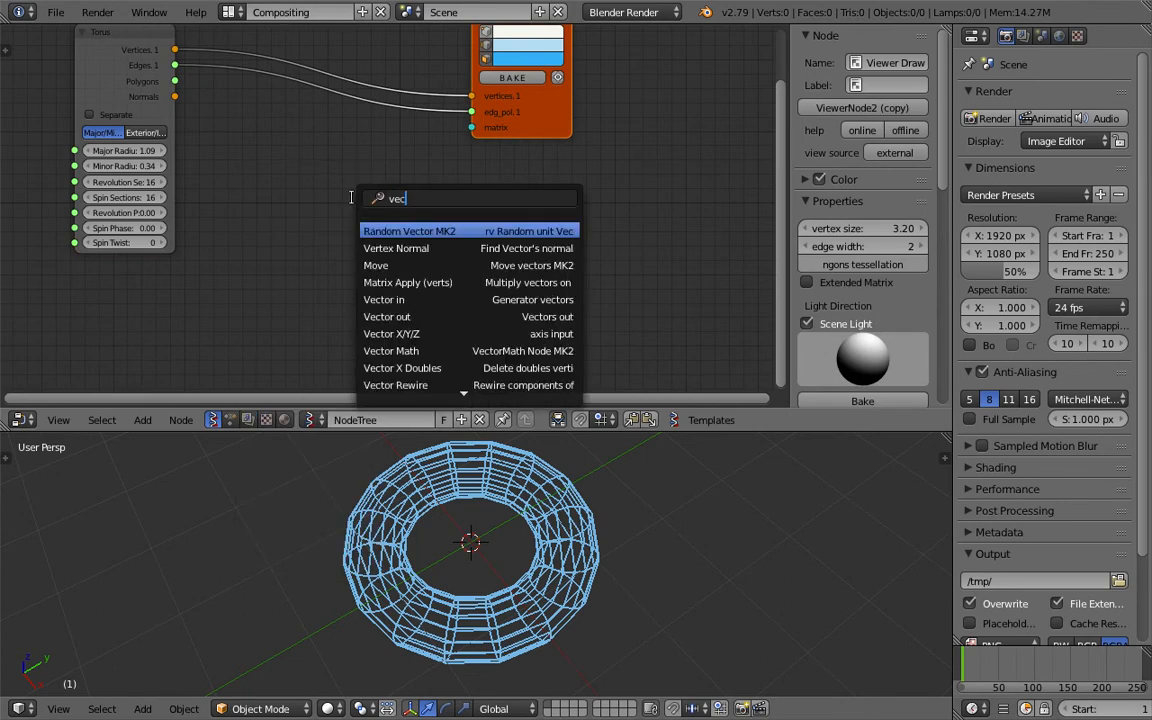
{"action": "type", "text": "tor p"}
{"action": "key", "text": "Return"}
{"action": "key", "text": "Escape"}
Add a Vector P Field node and place it beside the lower part of the Torus node
{"action": "key", "text": "shift+a"}
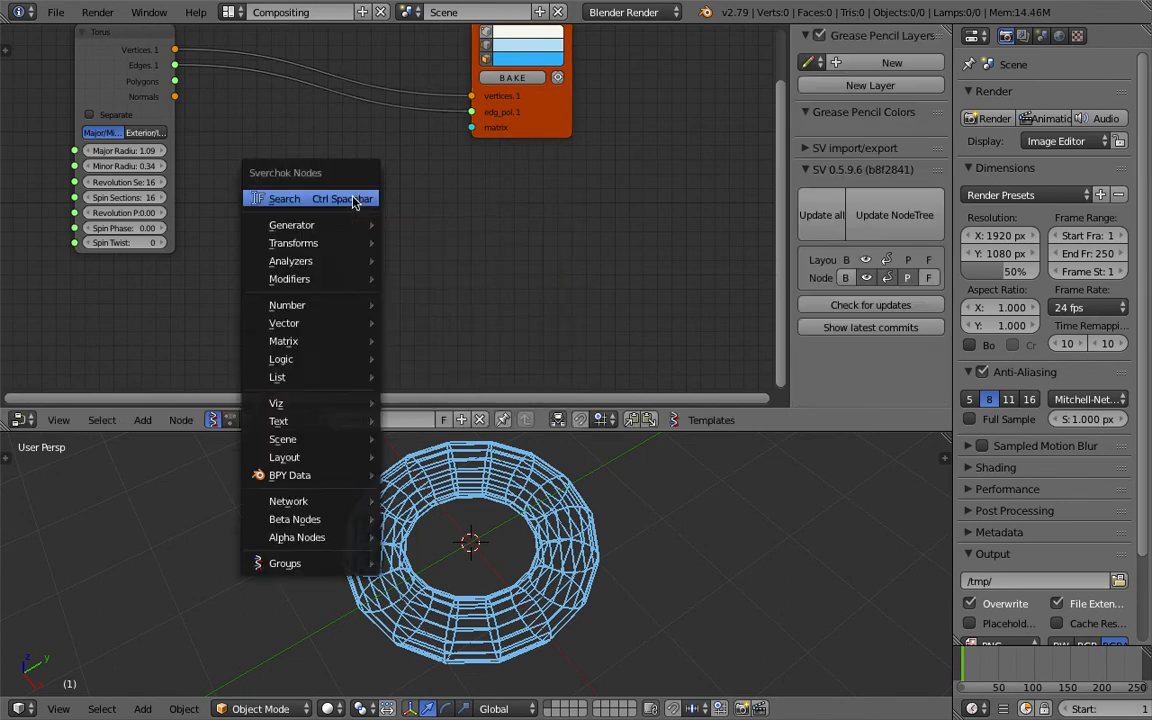
{"action": "left_click", "coordinate": [351, 197]}
{"action": "type", "text": "vector p"}
{"action": "key", "text": "Down"}
{"action": "key", "text": "Return"}
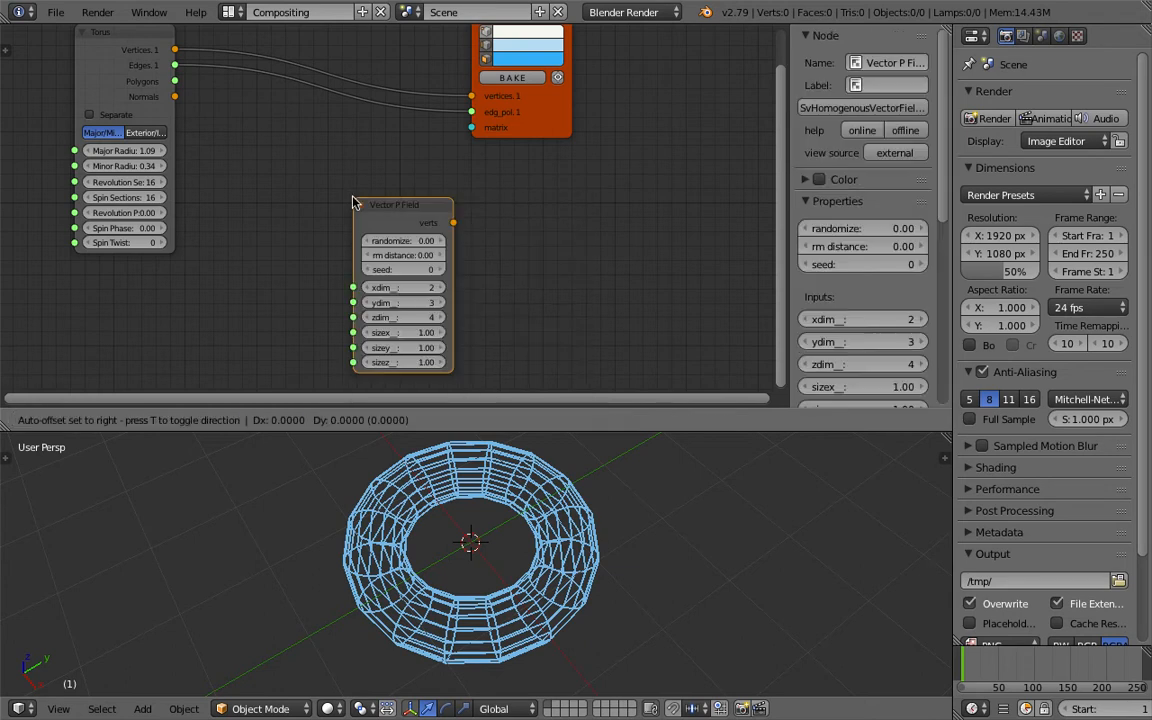
{"action": "left_click", "coordinate": [243, 186]}
Duplicate the Viewer Draw node and feed the Vector P Field's verts output into the copy's vertices input
{"action": "left_click", "coordinate": [553, 118]}
{"action": "key", "text": "shift+d"}
{"action": "left_click", "coordinate": [498, 358]}
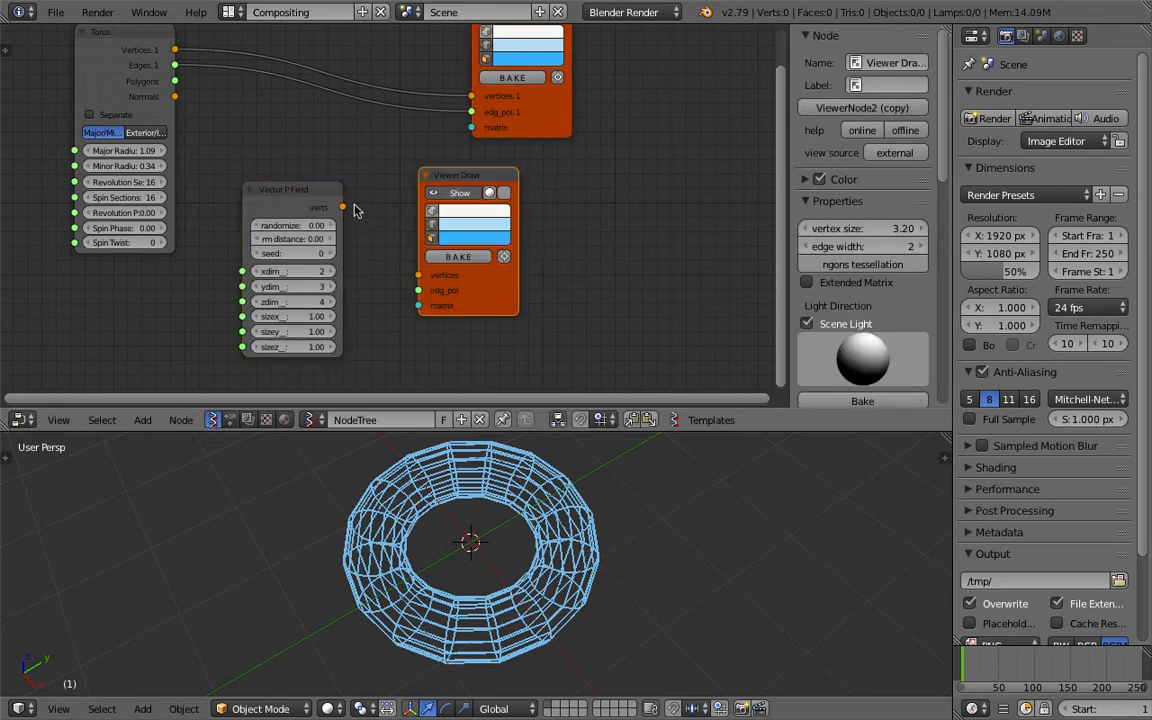
{"action": "mouse_move", "coordinate": [342, 207]}
{"action": "left_mouse_down"}
{"action": "mouse_move", "coordinate": [405, 245]}
{"action": "mouse_move", "coordinate": [418, 275]}
{"action": "left_mouse_up"}
{"action": "middle_click_drag", "start_coordinate": [500, 470], "coordinate": [533, 500]}
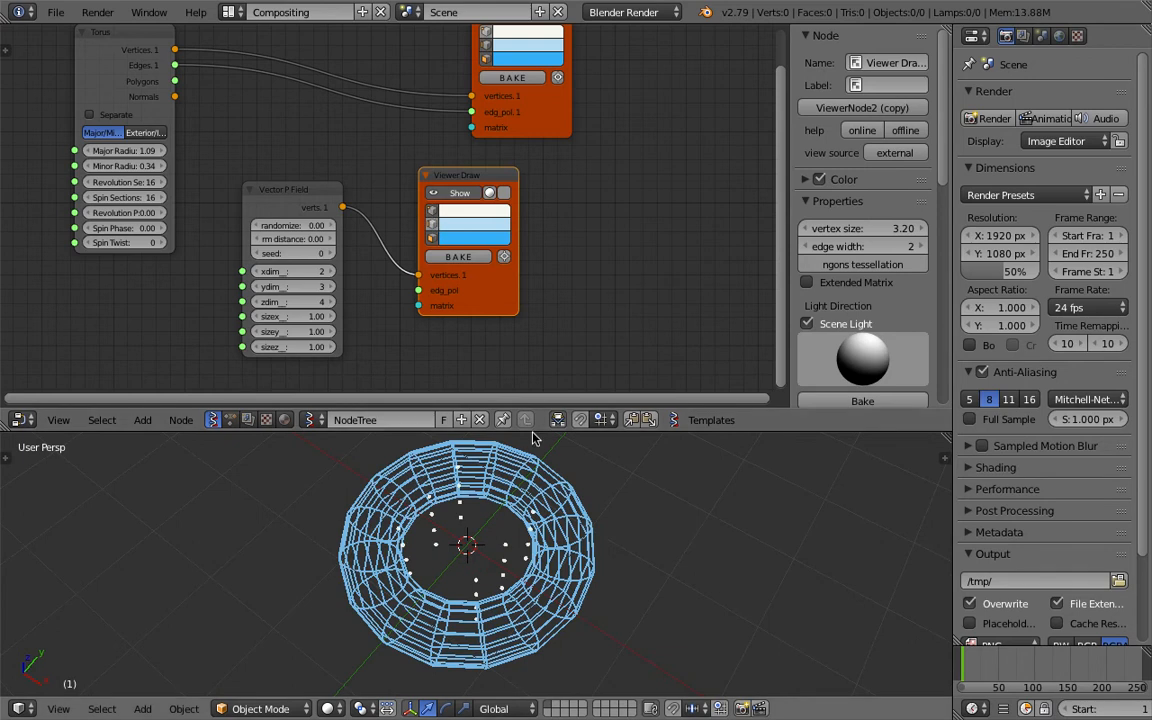
Set the Vector P Field's point counts to xdim 8, ydim 8 and zdim 7
{"action": "left_click_drag", "start_coordinate": [533, 432], "coordinate": [531, 450]}
{"action": "middle_click_drag", "start_coordinate": [432, 332], "coordinate": [431, 259]}
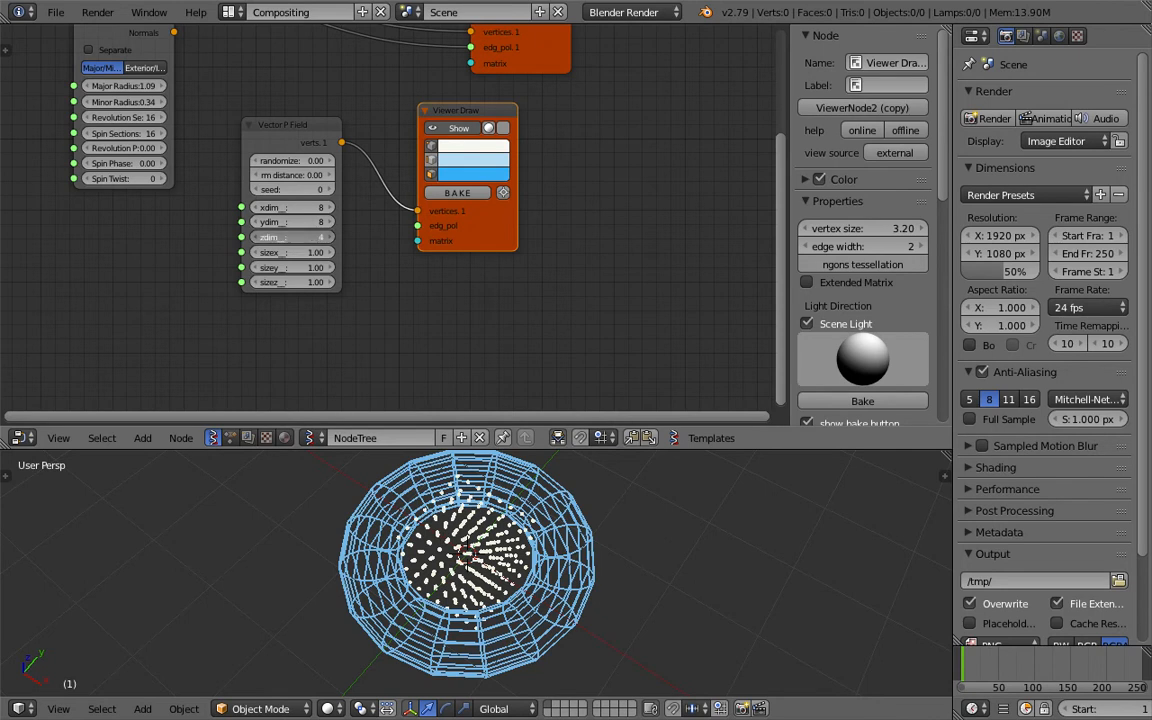
{"action": "left_click_drag", "start_coordinate": [296, 237], "coordinate": [322, 237]}
Stretch the Vector P Field around the torus with sizex 2.68, sizey 2.86 and sizez 0.82
{"action": "middle_click_drag", "start_coordinate": [487, 660], "coordinate": [310, 338]}
{"action": "left_click_drag", "start_coordinate": [294, 252], "coordinate": [321, 267]}
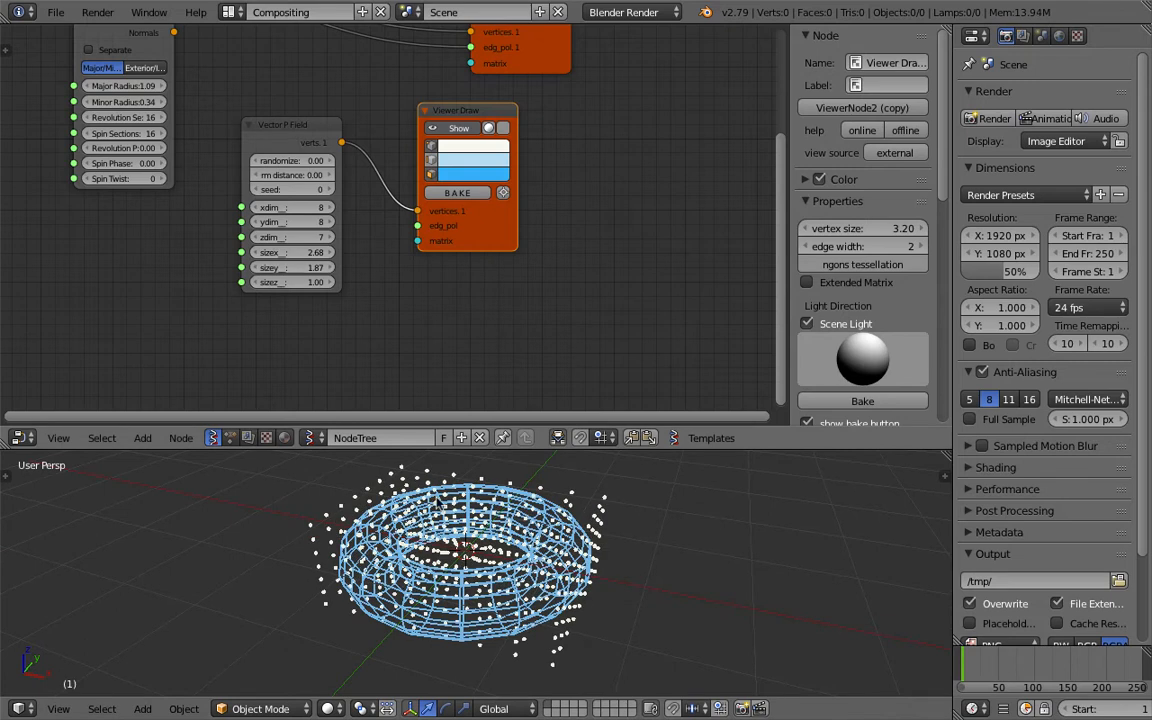
{"action": "middle_click_drag", "start_coordinate": [436, 494], "coordinate": [372, 368]}
{"action": "mouse_move", "coordinate": [298, 268]}
{"action": "left_mouse_down"}
{"action": "mouse_move", "coordinate": [340, 268]}
{"action": "mouse_move", "coordinate": [297, 283]}
{"action": "left_mouse_up"}
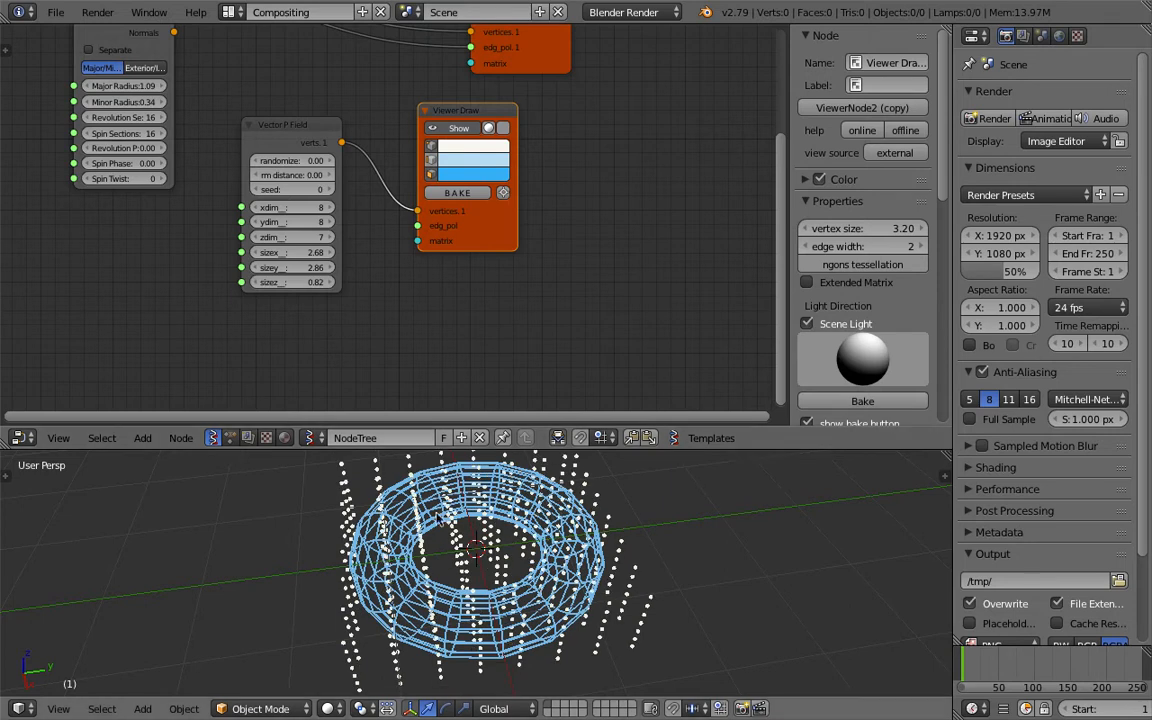
{"action": "middle_click_drag", "start_coordinate": [388, 588], "coordinate": [476, 570]}
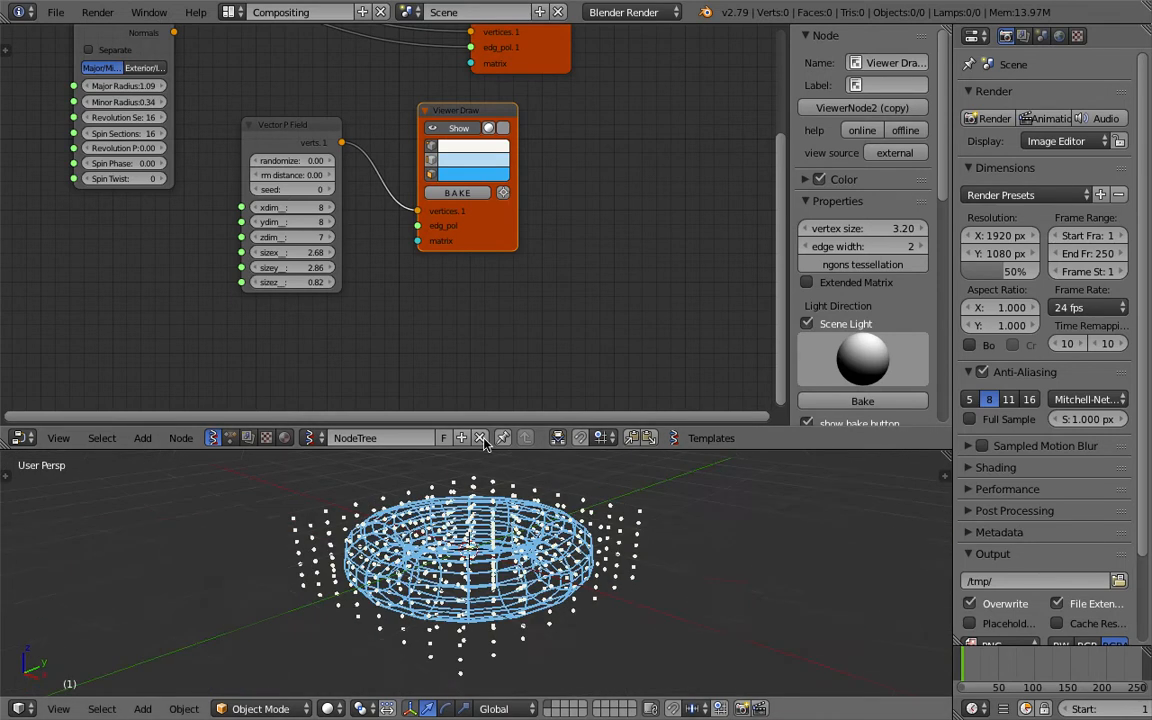
Move the Vector P Field and its Viewer Draw node closer to the Torus node and save over the existing file
{"action": "middle_click_drag", "start_coordinate": [485, 299], "coordinate": [388, 357]}
{"action": "left_click_drag", "start_coordinate": [197, 179], "coordinate": [125, 236]}
{"action": "middle_click_drag", "start_coordinate": [287, 212], "coordinate": [311, 224]}
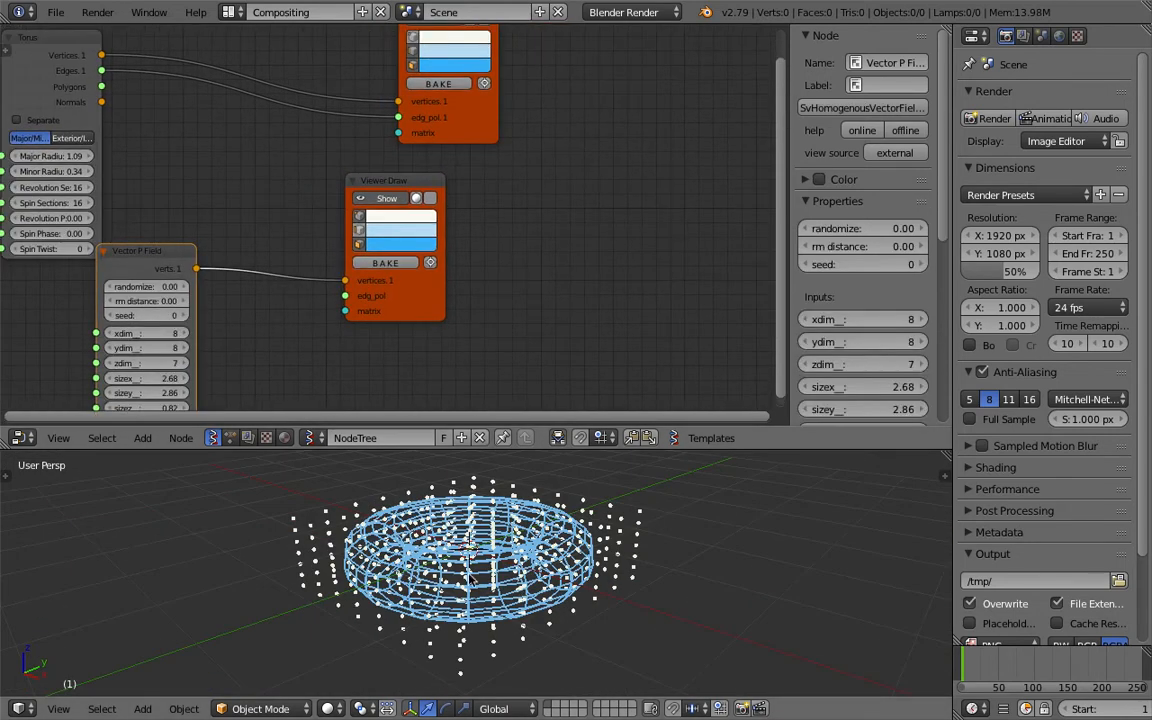
{"action": "middle_click_drag", "start_coordinate": [424, 520], "coordinate": [434, 665]}
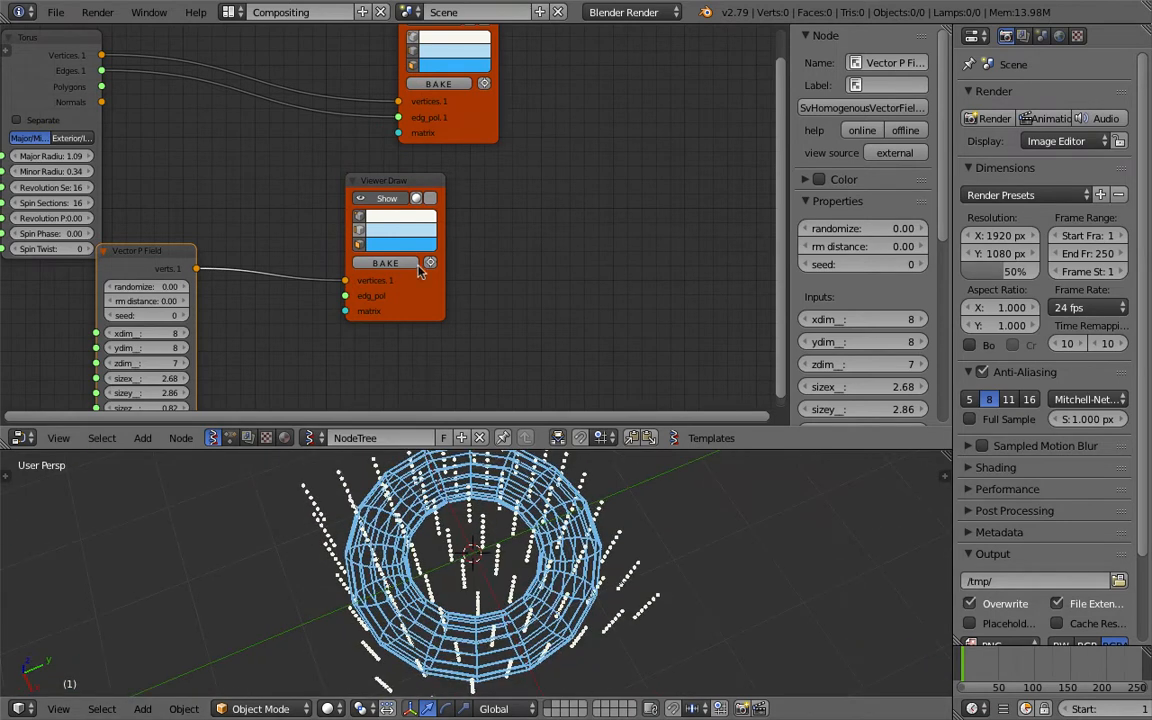
{"action": "left_click", "coordinate": [380, 245]}
{"action": "left_click_drag", "start_coordinate": [380, 245], "coordinate": [273, 226]}
{"action": "key", "text": "ctrl+s"}
{"action": "left_click", "coordinate": [438, 587]}
Examine from several angles how the point field surrounds the torus
{"action": "middle_click_drag", "start_coordinate": [440, 585], "coordinate": [497, 531]}
{"action": "middle_click_drag", "start_coordinate": [304, 303], "coordinate": [346, 265]}
{"action": "scroll", "coordinate": [420, 530], "scroll_direction": "up", "scroll_amount": 1}
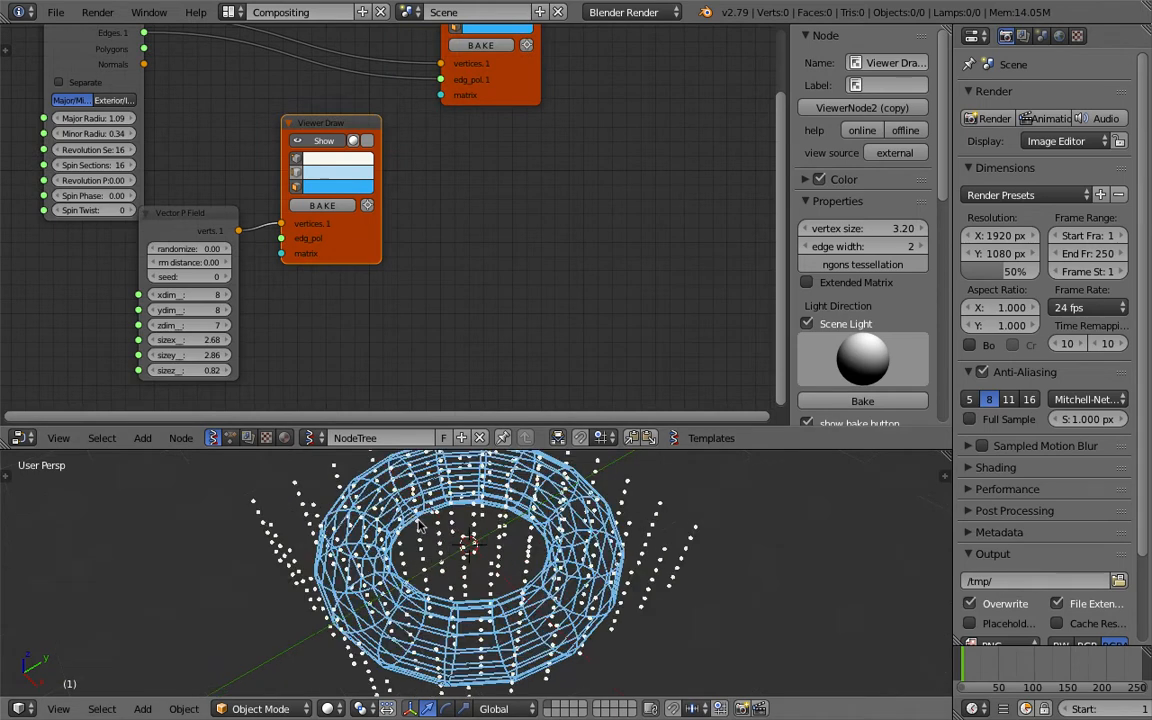
{"action": "middle_click_drag", "start_coordinate": [420, 530], "coordinate": [418, 522]}
{"action": "scroll", "coordinate": [418, 522], "scroll_direction": "down", "scroll_amount": 1}
{"action": "mouse_move", "coordinate": [190, 249]}
{"action": "left_mouse_down"}
{"action": "mouse_move", "coordinate": [230, 249]}
{"action": "mouse_move", "coordinate": [190, 249]}
{"action": "left_mouse_up"}
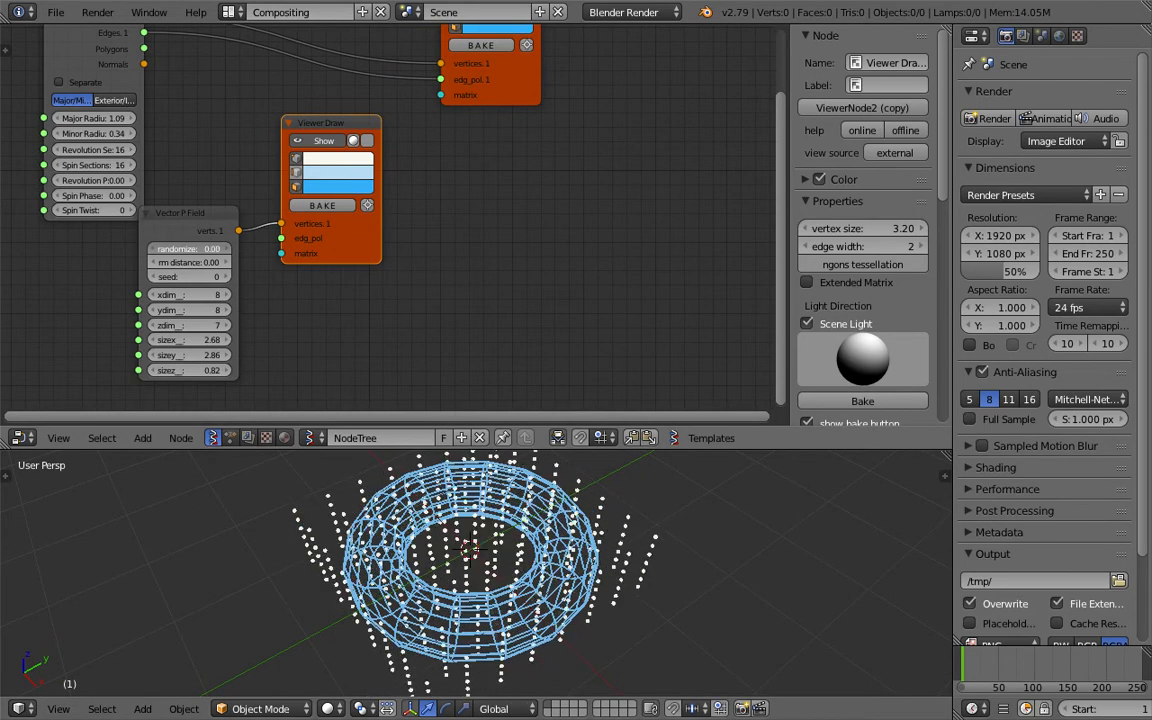
{"action": "middle_click_drag", "start_coordinate": [640, 456], "coordinate": [584, 526]}
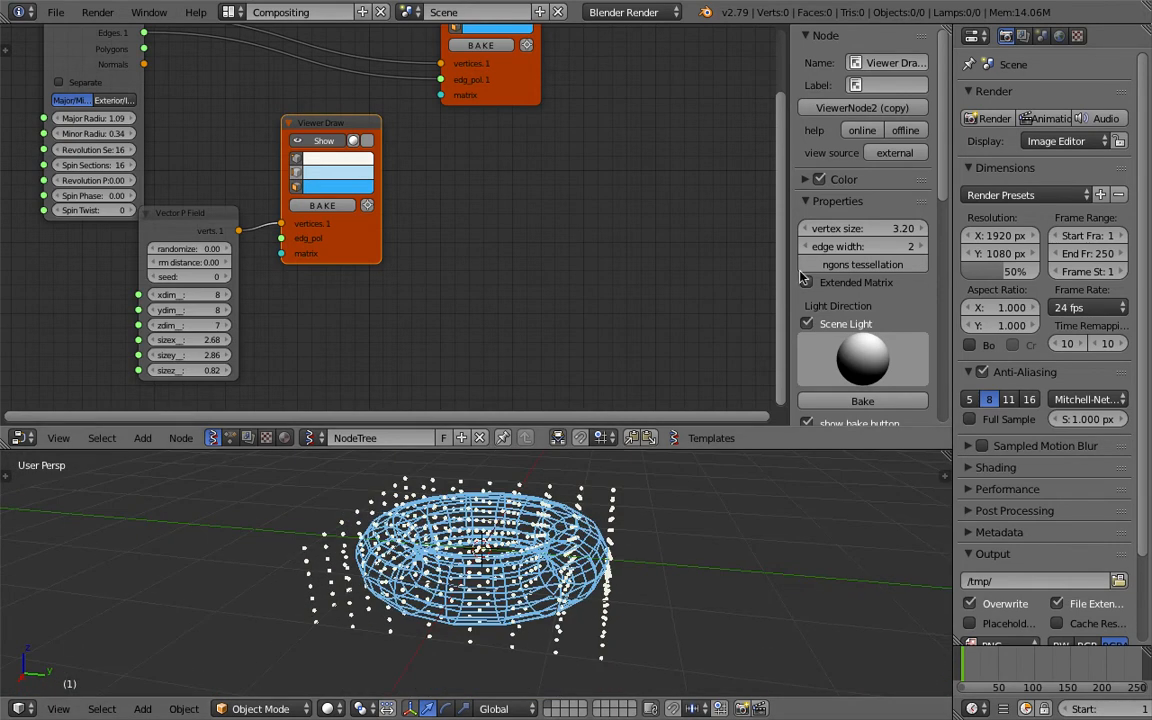
Hide the node editor's sidebar and add a Points Inside Mesh node in the free space beyond the Viewer Draw nodes
{"action": "key", "text": "n"}
{"action": "middle_click_drag", "start_coordinate": [542, 259], "coordinate": [493, 312]}
{"action": "key", "text": "shift+a"}
{"action": "left_click", "coordinate": [530, 244]}
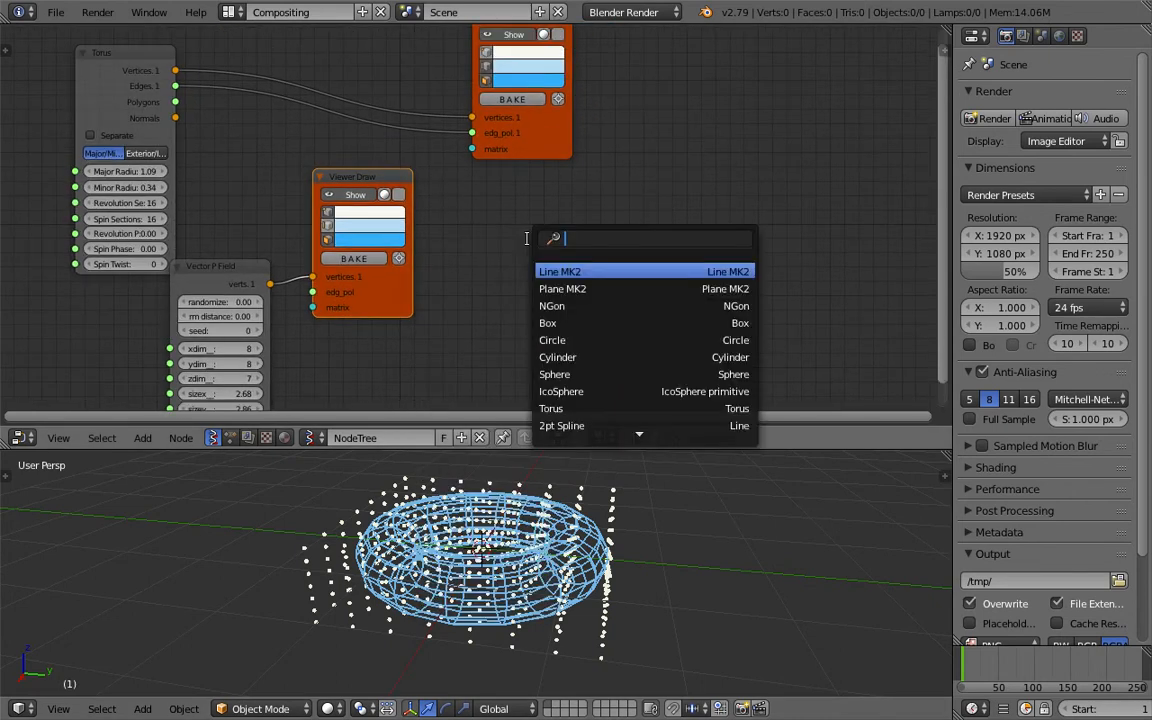
{"action": "type", "text": "point"}
{"action": "key", "text": "Down"}
{"action": "key", "text": "Return"}
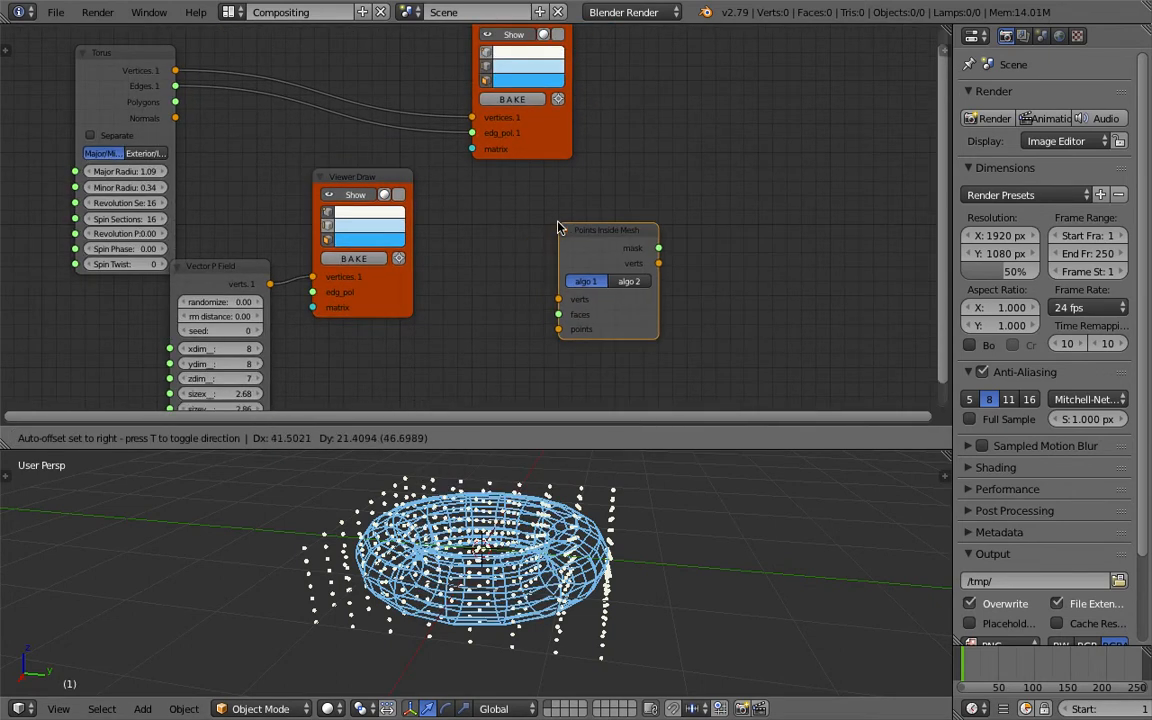
{"action": "left_click", "coordinate": [558, 228]}
Reposition the Points Inside Mesh, point field Viewer Draw and Torus nodes so their sockets are clear for linking
{"action": "scroll", "coordinate": [632, 293], "scroll_direction": "up", "scroll_amount": 2}
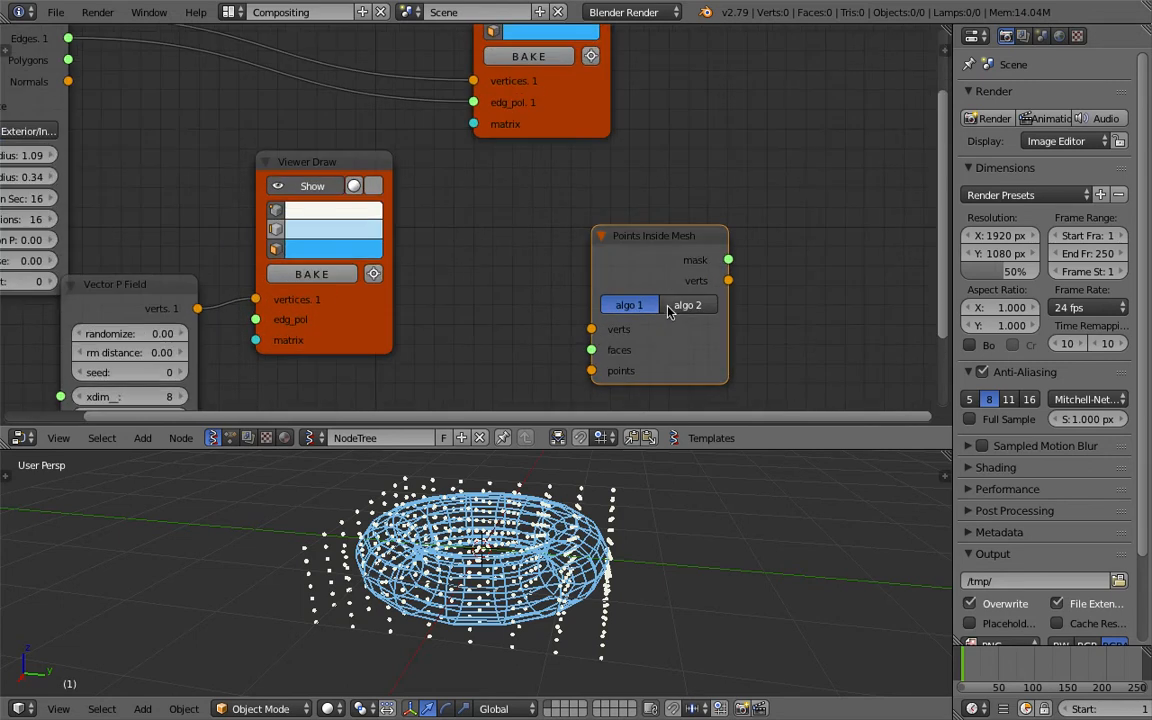
{"action": "scroll", "coordinate": [640, 262], "scroll_direction": "down", "scroll_amount": 1}
{"action": "left_click_drag", "start_coordinate": [601, 232], "coordinate": [547, 228]}
{"action": "left_click_drag", "start_coordinate": [316, 177], "coordinate": [328, 194]}
{"action": "scroll", "coordinate": [360, 200], "scroll_direction": "down", "scroll_amount": 2}
{"action": "middle_click_drag", "start_coordinate": [366, 201], "coordinate": [384, 214]}
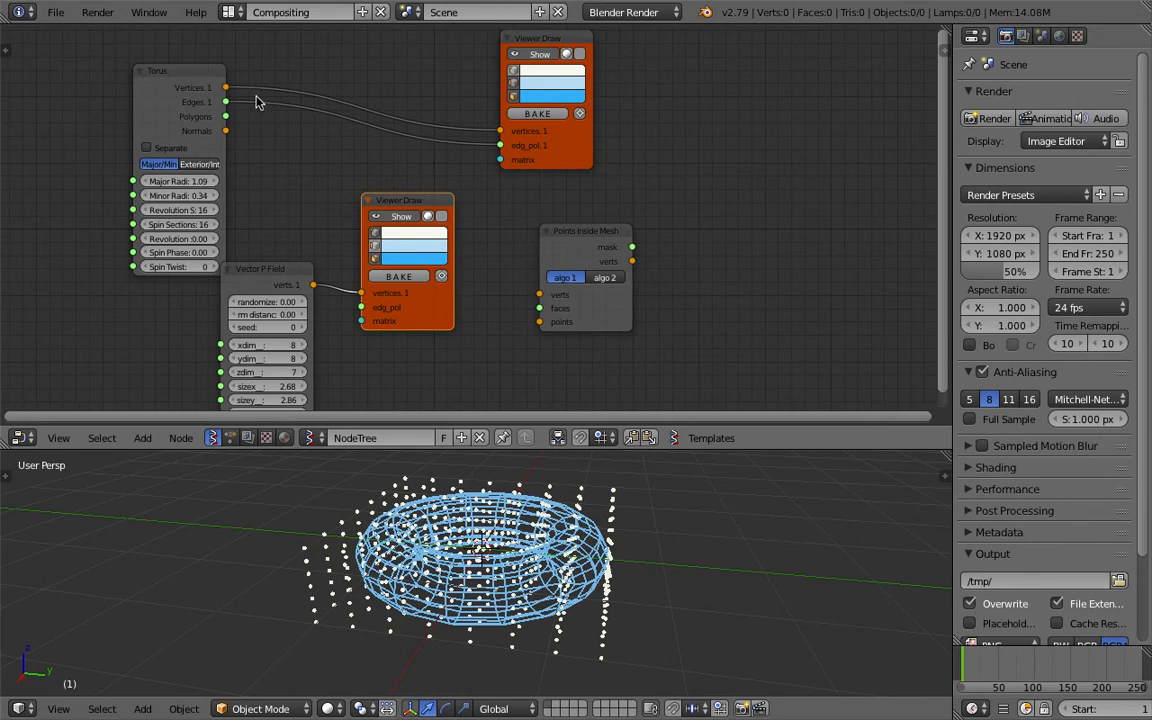
{"action": "scroll", "coordinate": [310, 205], "scroll_direction": "up", "scroll_amount": 2}
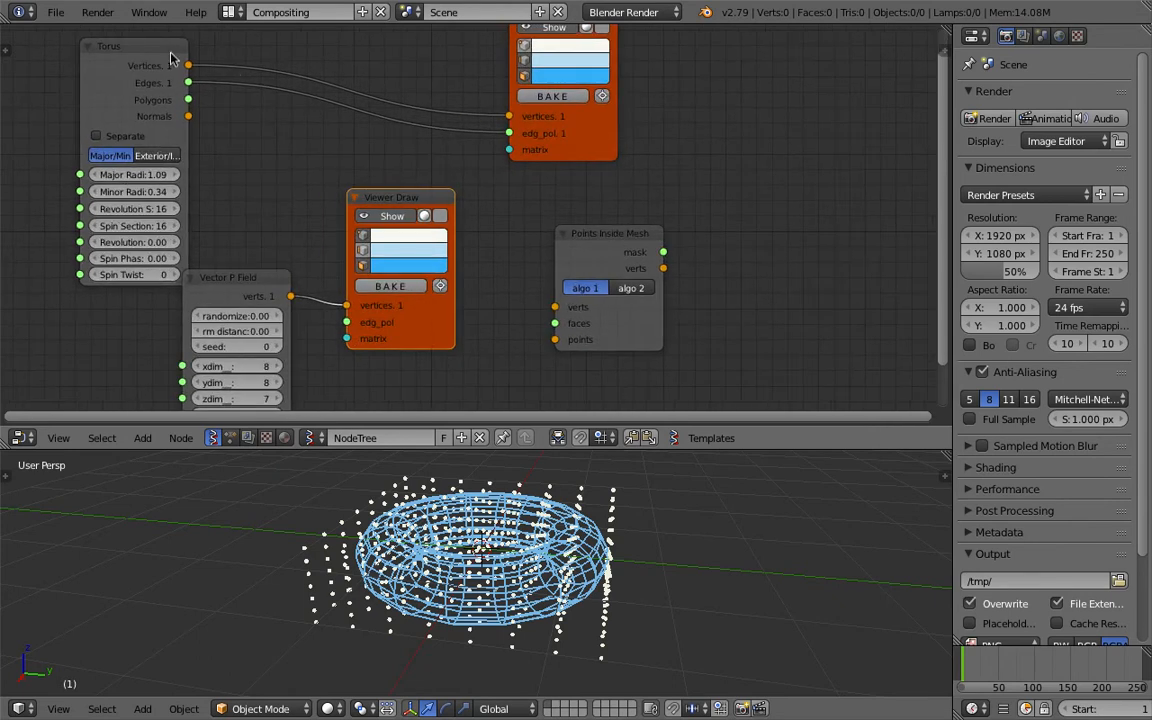
{"action": "left_click_drag", "start_coordinate": [113, 57], "coordinate": [91, 47]}
Link the Torus Vertices and Polygons outputs to the verts and faces inputs of Points Inside Mesh, and shift that node farther out
{"action": "left_click_drag", "start_coordinate": [167, 54], "coordinate": [218, 80]}
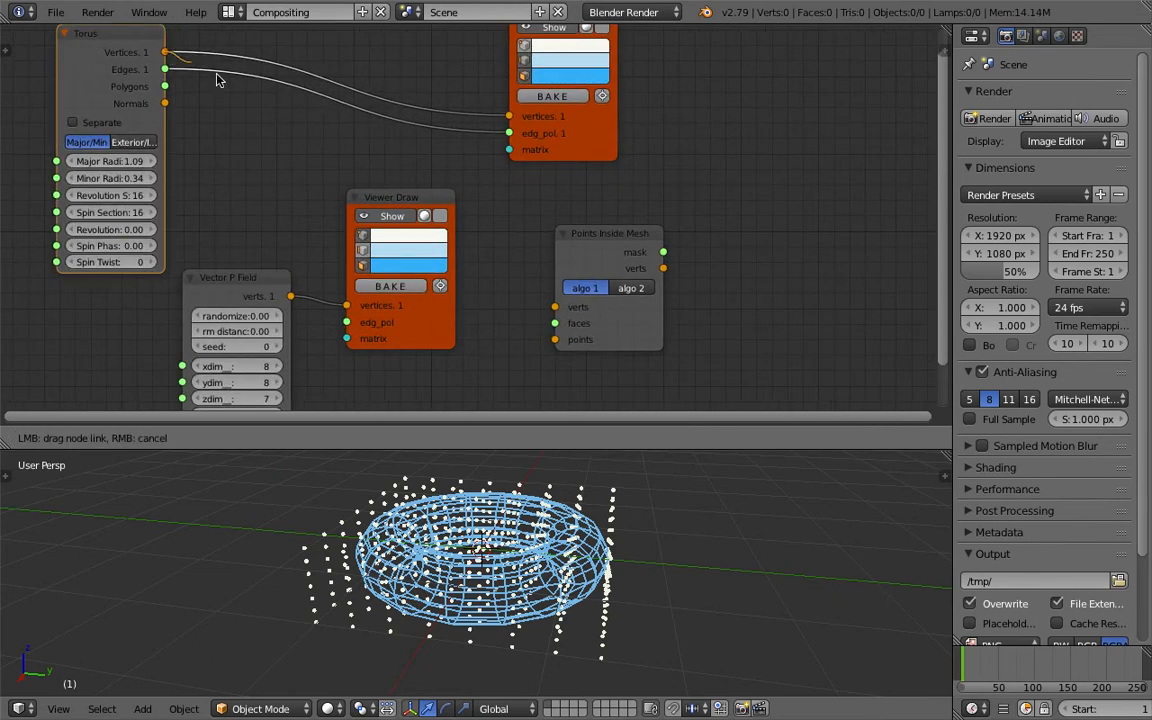
{"action": "left_click_drag", "start_coordinate": [553, 308], "coordinate": [555, 323]}
{"action": "left_click_drag", "start_coordinate": [581, 266], "coordinate": [677, 205]}
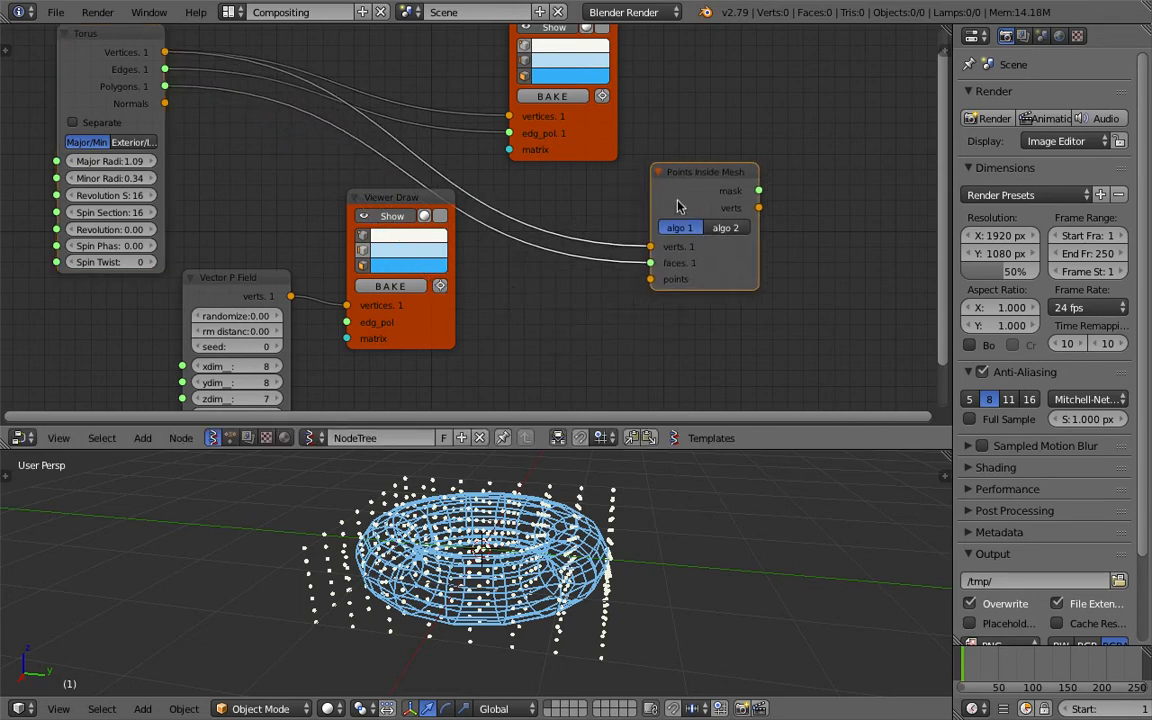
Lower the point field's Viewer Draw node and link the Vector P Field's verts output to the points input of Points Inside Mesh
{"action": "middle_click_drag", "start_coordinate": [450, 535], "coordinate": [450, 548]}
{"action": "middle_click_drag", "start_coordinate": [500, 311], "coordinate": [502, 291]}
{"action": "left_click", "coordinate": [410, 284]}
{"action": "left_click_drag", "start_coordinate": [388, 246], "coordinate": [380, 346]}
{"action": "left_click_drag", "start_coordinate": [291, 275], "coordinate": [547, 252]}
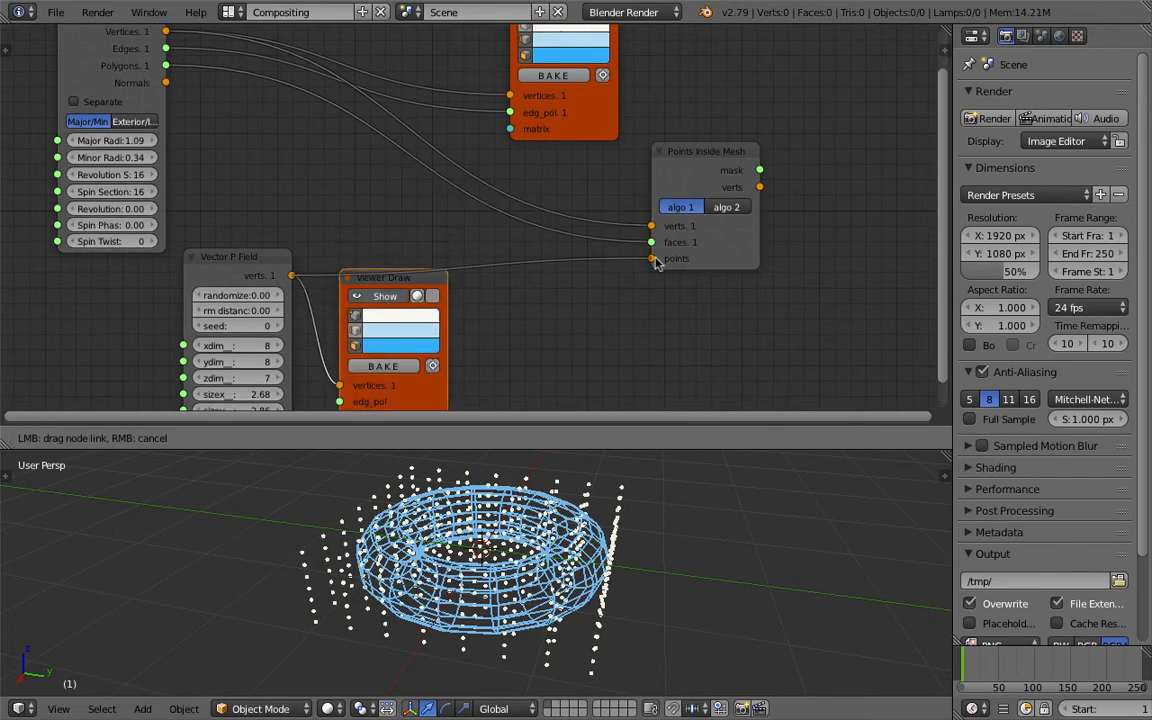
{"action": "left_click_drag", "start_coordinate": [656, 262], "coordinate": [654, 260]}
Save the file over point_inside_donut_001.blend
{"action": "middle_click_drag", "start_coordinate": [410, 231], "coordinate": [268, 275]}
{"action": "key", "text": "ctrl+s"}
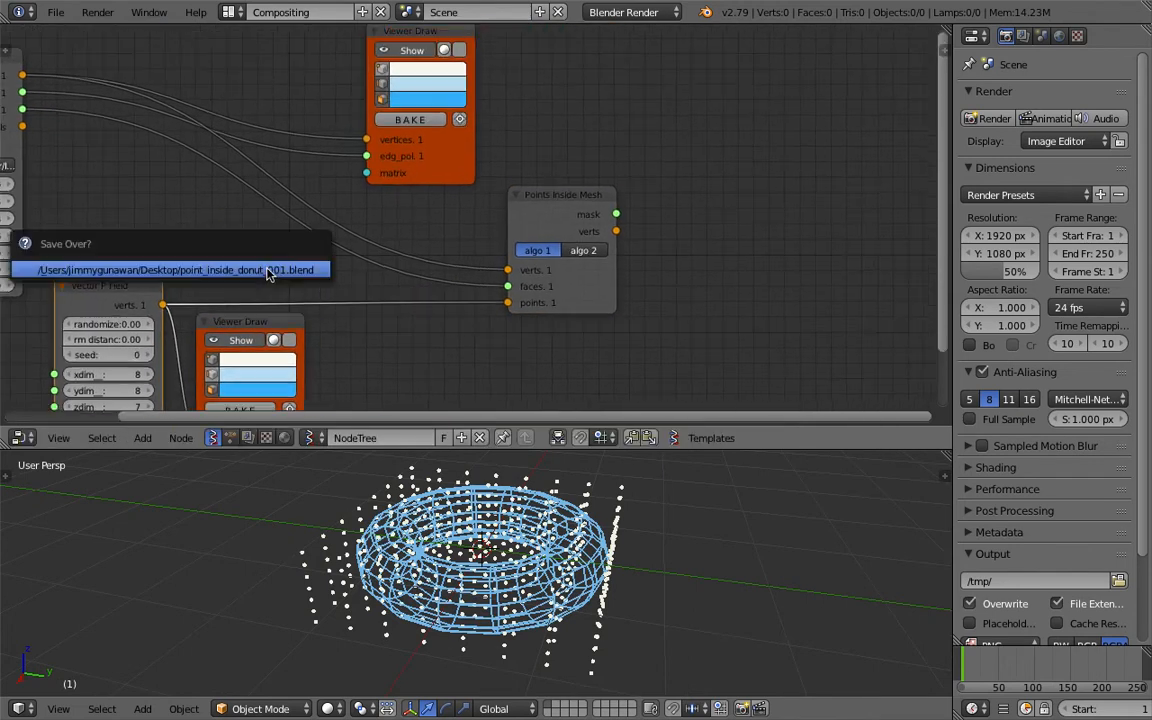
{"action": "left_click", "coordinate": [268, 273]}
{"action": "middle_click_drag", "start_coordinate": [395, 143], "coordinate": [349, 148]}
{"action": "left_click", "coordinate": [356, 148]}
{"action": "key", "text": "shift+d"}
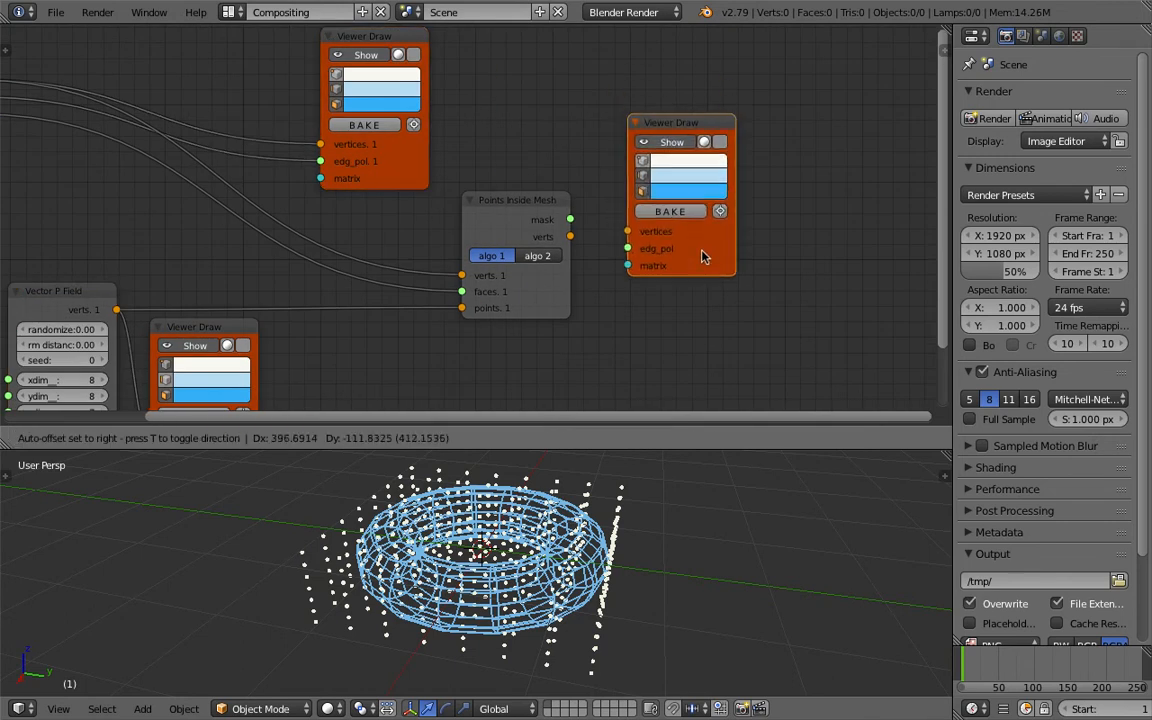
{"action": "left_click", "coordinate": [702, 257]}
{"action": "left_click_drag", "start_coordinate": [661, 253], "coordinate": [716, 273]}
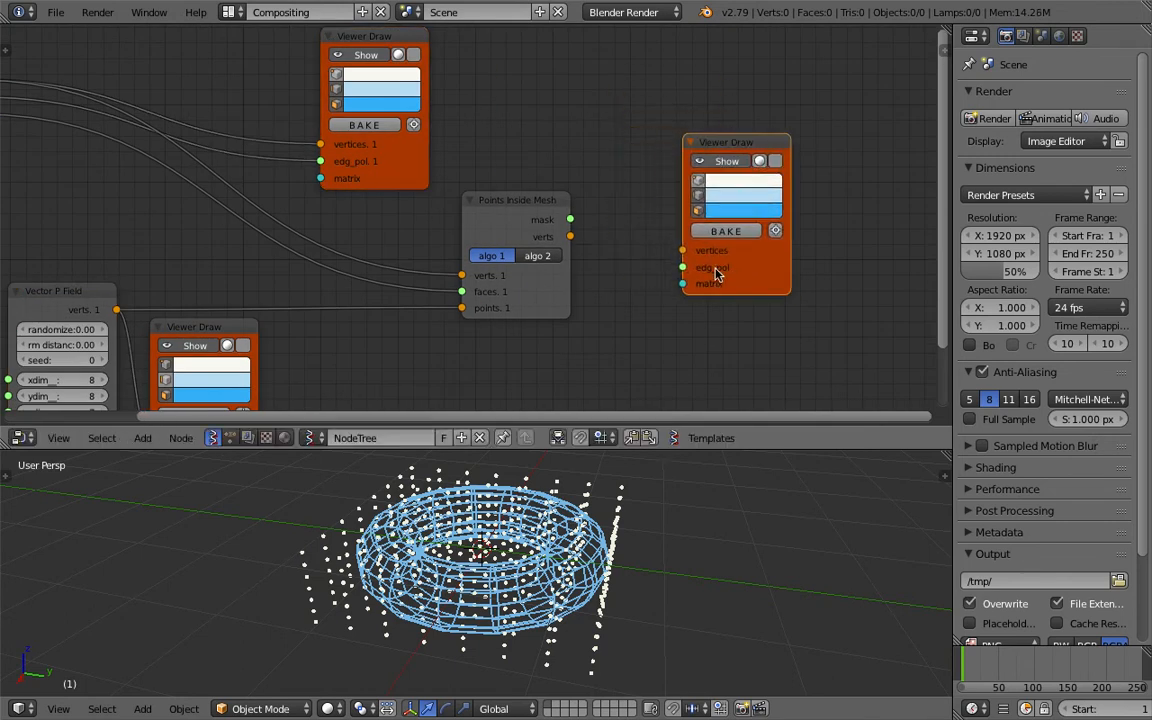
{"action": "key", "text": "x"}
Add a new Viewer Draw node beyond Points Inside Mesh, leaving a wide gap between the two
{"action": "middle_click_drag", "start_coordinate": [678, 214], "coordinate": [586, 175]}
{"action": "key", "text": "alt+space"}
{"action": "type", "text": "view"}
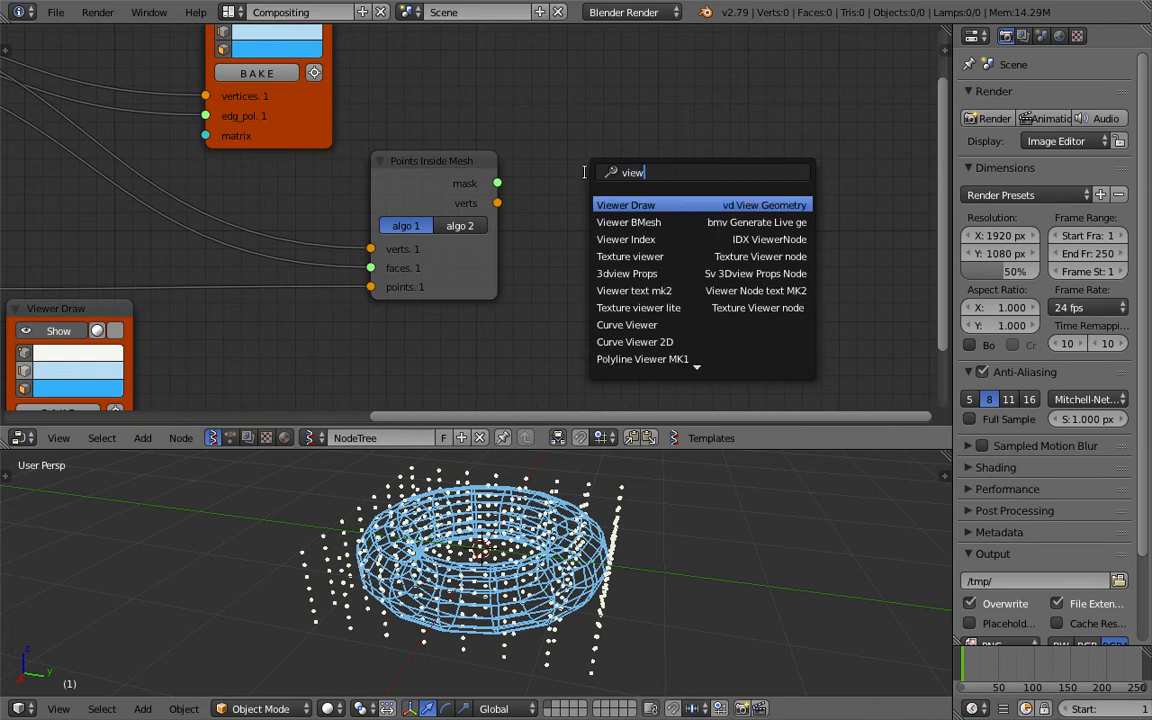
{"action": "key", "text": "Return"}
{"action": "left_click", "coordinate": [586, 176]}
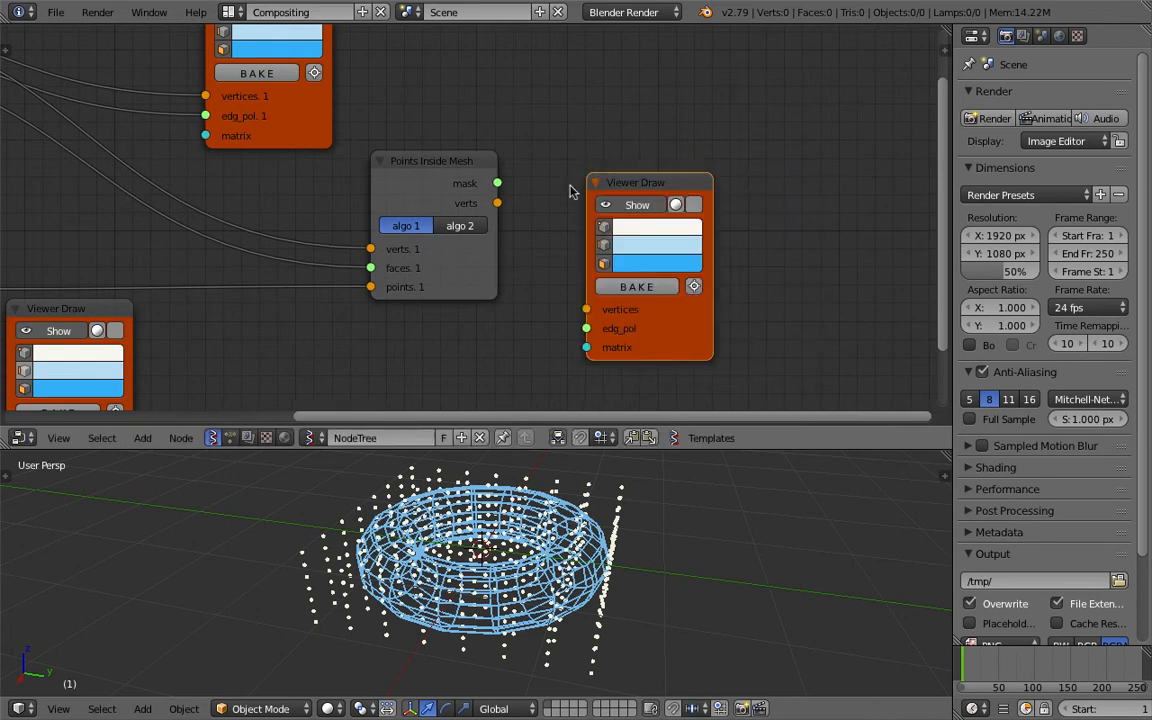
{"action": "left_click", "coordinate": [507, 206]}
{"action": "left_click_drag", "start_coordinate": [700, 185], "coordinate": [841, 180]}
Add a Stethoscope MK2 node and link the mask output of Points Inside Mesh to its Data input
{"action": "key", "text": "shift+a"}
{"action": "left_click", "coordinate": [656, 147]}
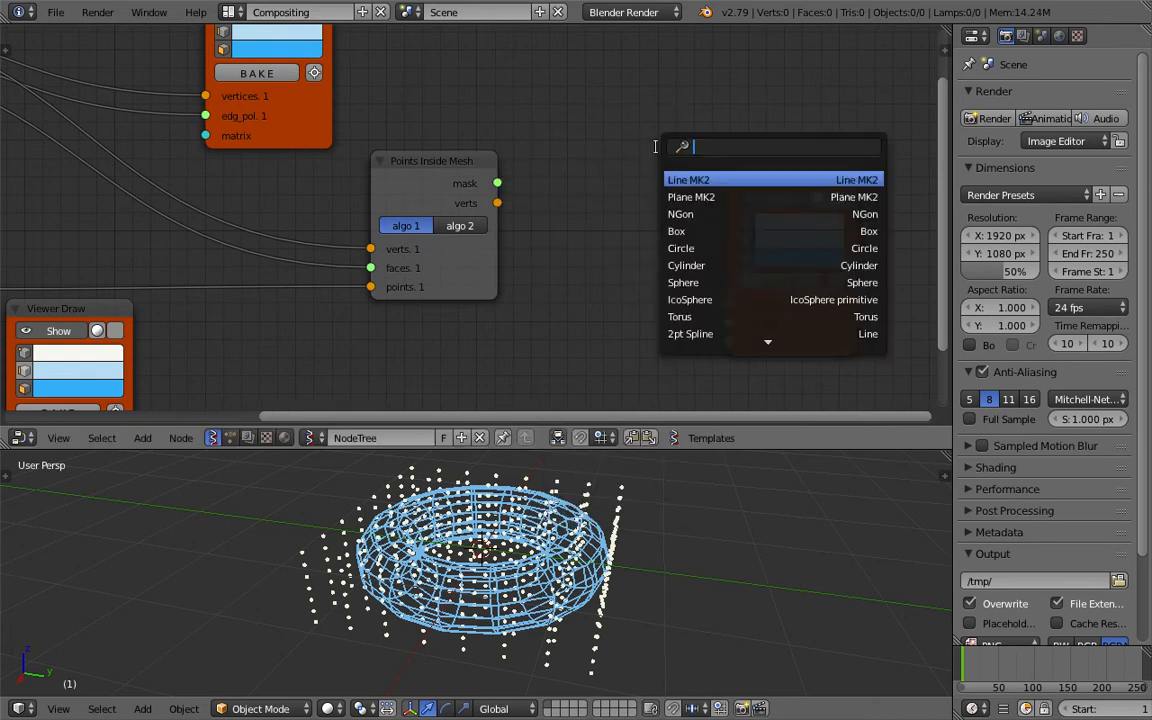
{"action": "type", "text": "ste"}
{"action": "left_click", "coordinate": [690, 195]}
{"action": "left_click", "coordinate": [559, 117]}
{"action": "left_click_drag", "start_coordinate": [498, 183], "coordinate": [532, 222]}
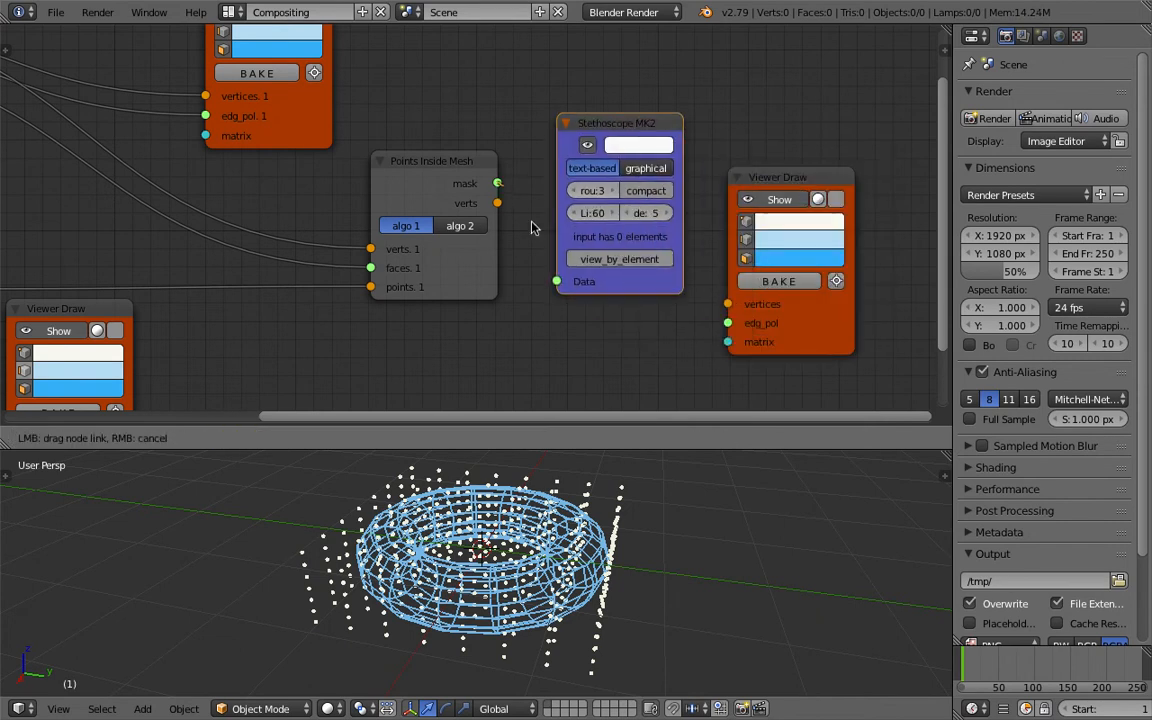
{"action": "left_click_drag", "start_coordinate": [558, 279], "coordinate": [559, 281]}
Inspect the mask list shown by the Stethoscope MK2 node and delete that node
{"action": "middle_click_drag", "start_coordinate": [700, 250], "coordinate": [563, 258]}
{"action": "scroll", "coordinate": [600, 235], "scroll_direction": "up", "scroll_amount": 1}
{"action": "scroll", "coordinate": [605, 230], "scroll_direction": "down", "scroll_amount": 2}
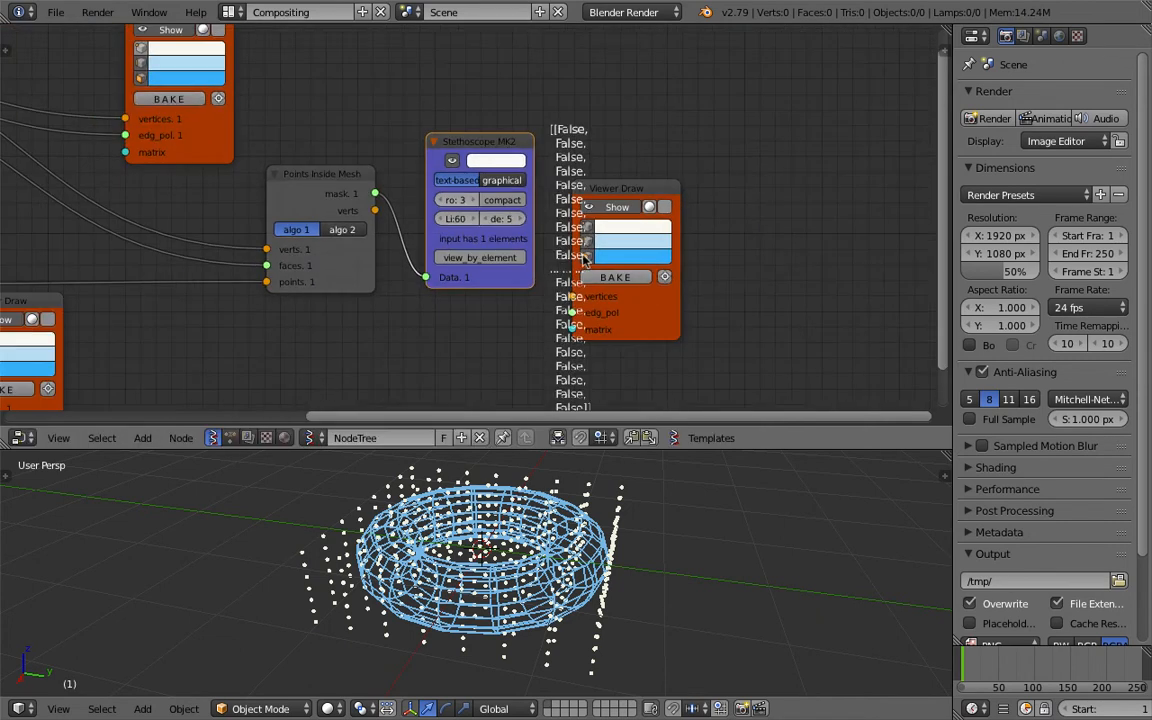
{"action": "middle_click_drag", "start_coordinate": [612, 224], "coordinate": [647, 189]}
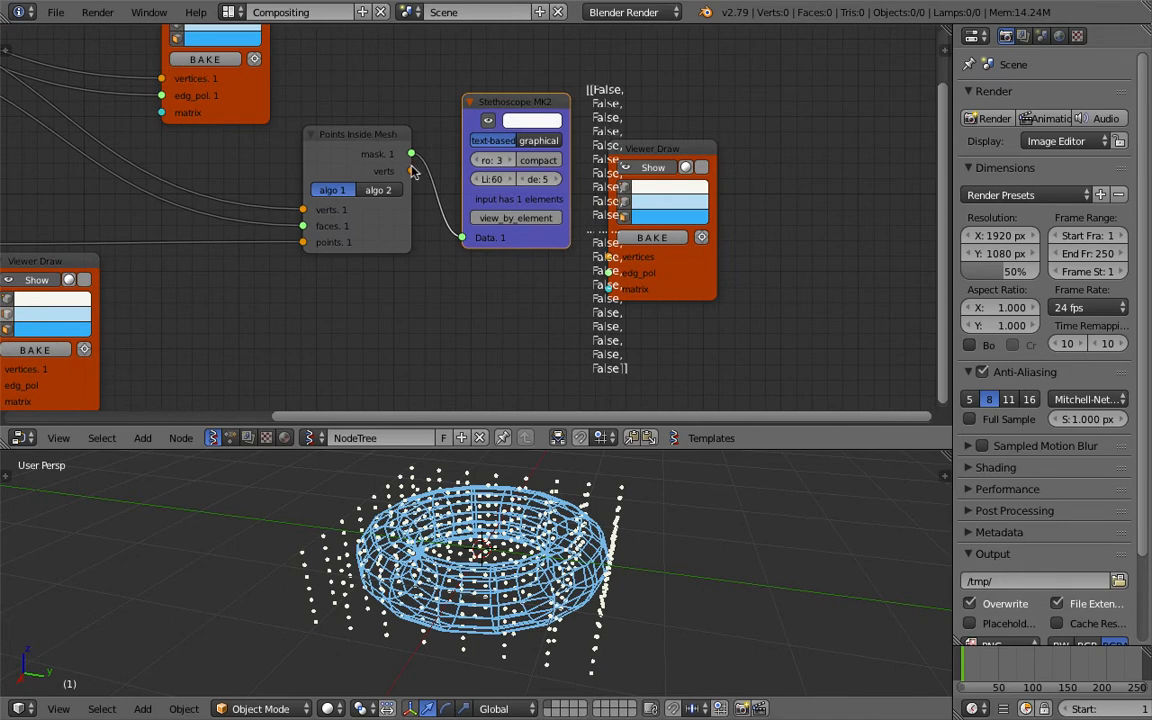
{"action": "key", "text": "x"}
Save the file over the existing version
{"action": "key", "text": "ctrl+s"}
{"action": "left_click", "coordinate": [491, 134]}
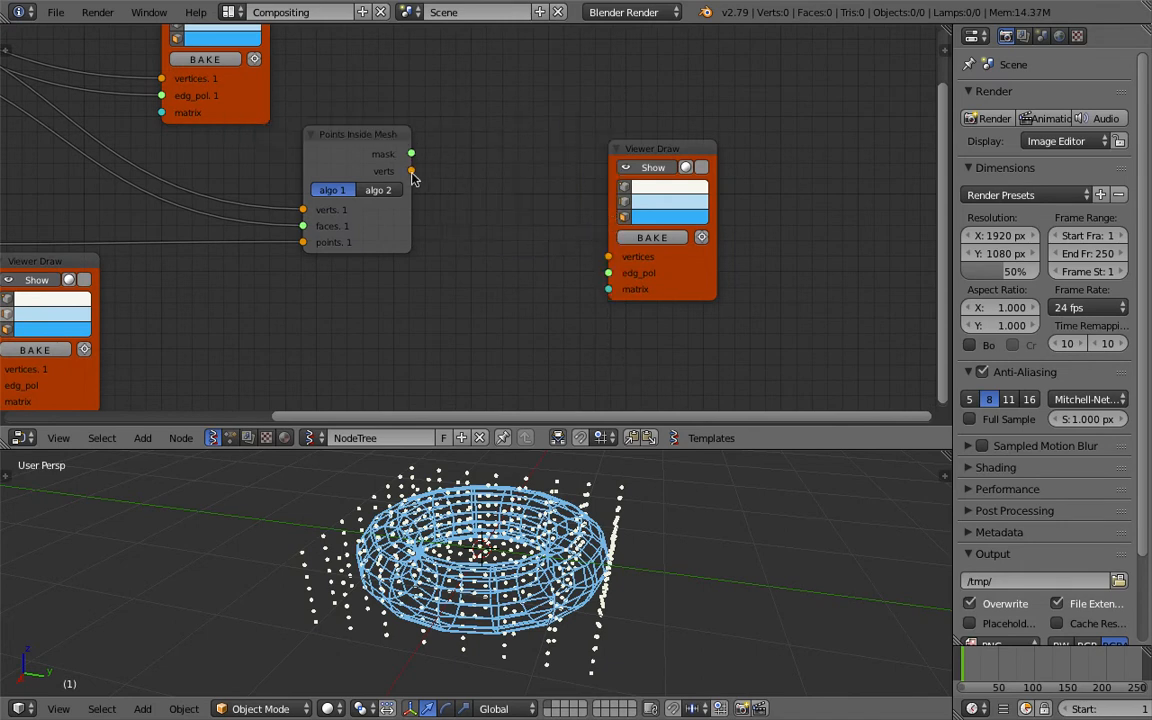
Add a List Mask (out) node between Points Inside Mesh and the last Viewer Draw, moving the viewer aside to fit it
{"action": "left_click_drag", "start_coordinate": [411, 172], "coordinate": [517, 187]}
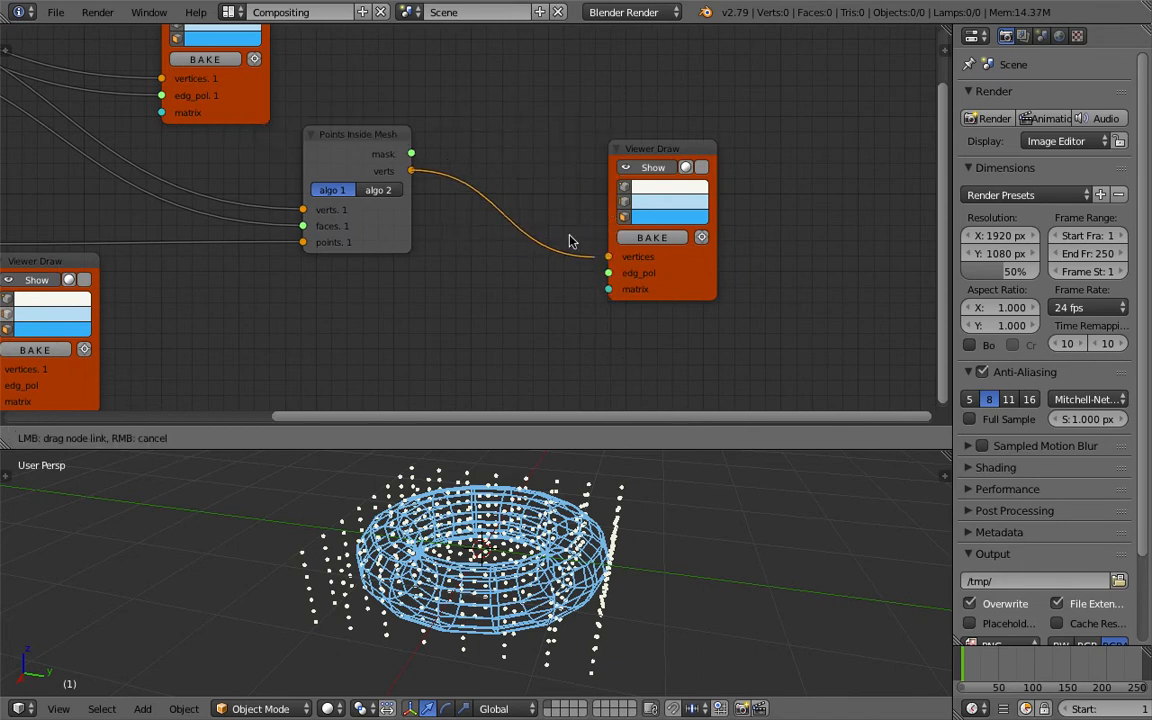
{"action": "left_click_drag", "start_coordinate": [570, 241], "coordinate": [510, 155]}
{"action": "key", "text": "alt+space"}
{"action": "type", "text": "list mas"}
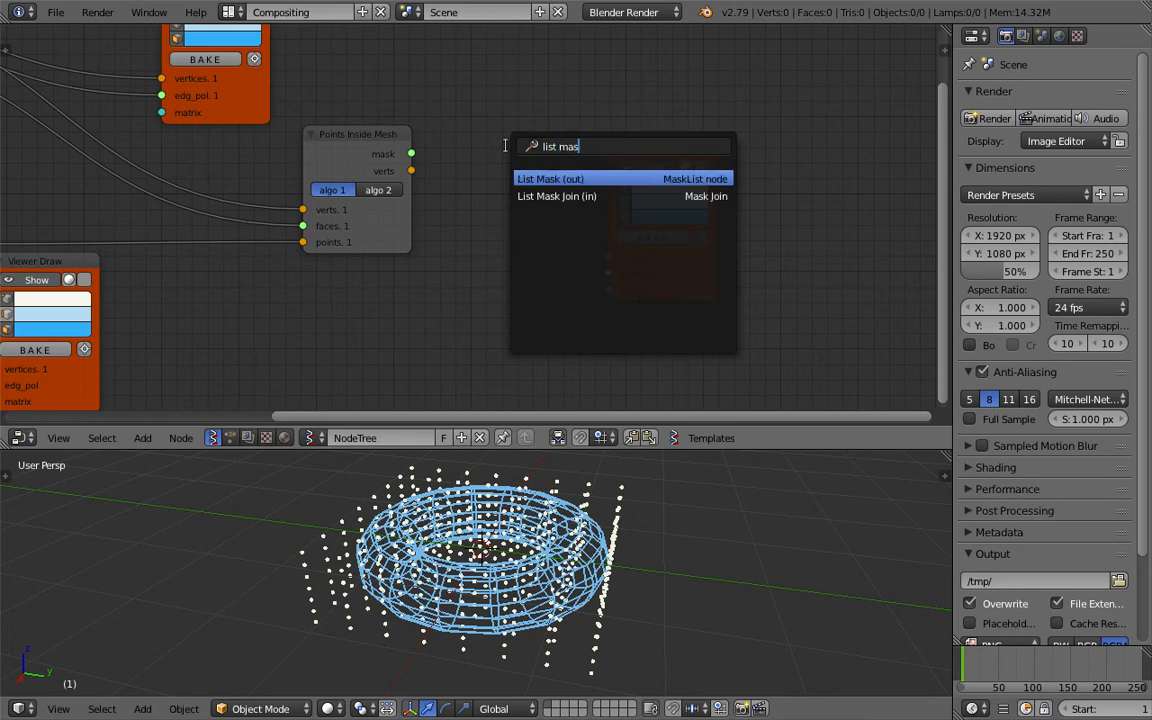
{"action": "key", "text": "Return"}
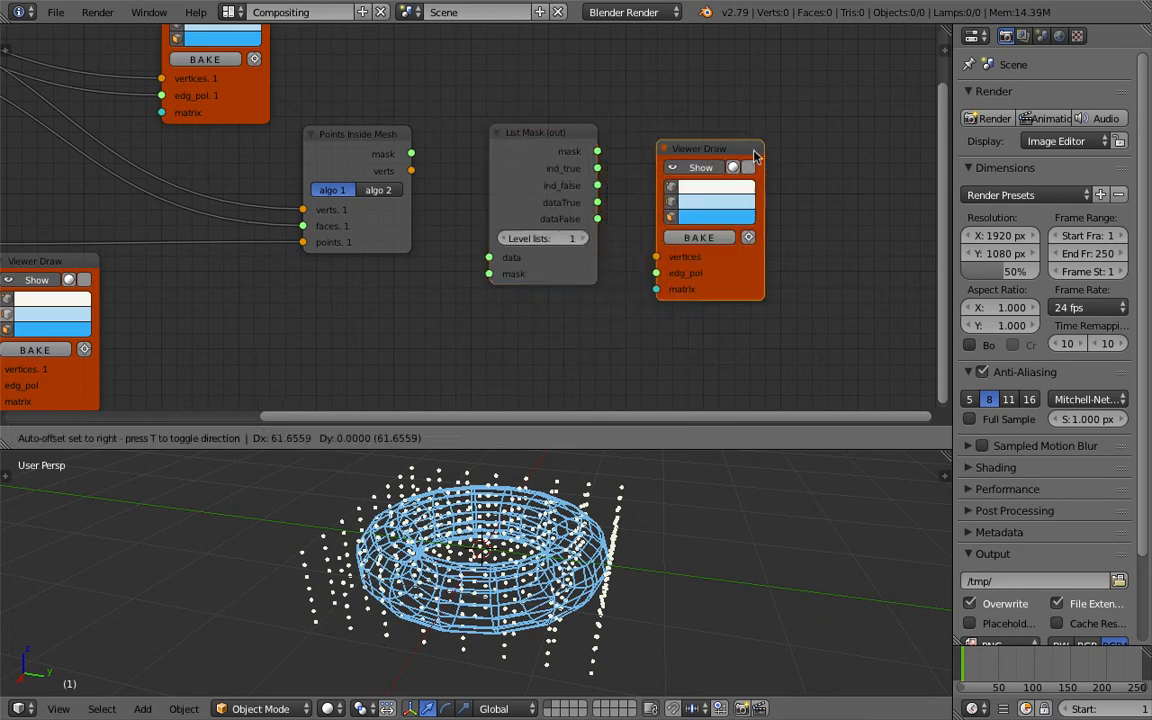
{"action": "left_click", "coordinate": [755, 155]}
Link Points Inside Mesh's verts and mask to List Mask's data and mask inputs, and its dataTrue output to the last Viewer Draw's vertices
{"action": "scroll", "coordinate": [423, 187], "scroll_direction": "up", "scroll_amount": 1}
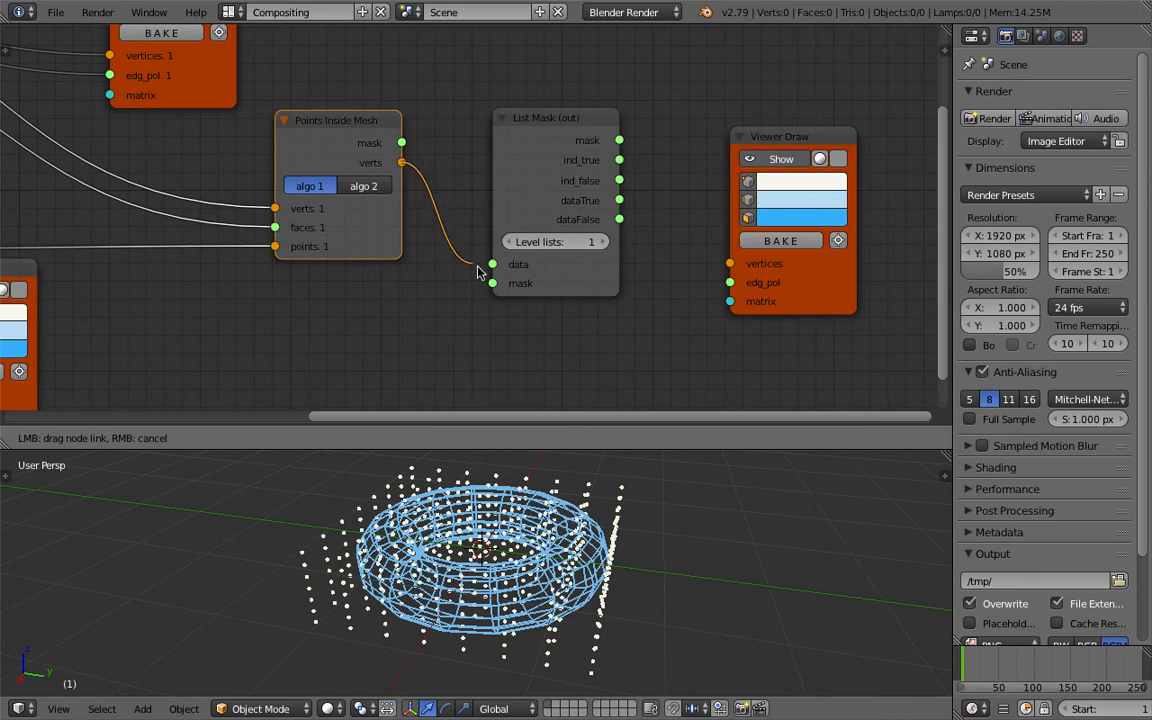
{"action": "mouse_move", "coordinate": [478, 272]}
{"action": "left_mouse_down"}
{"action": "mouse_move", "coordinate": [486, 266]}
{"action": "mouse_move", "coordinate": [491, 283]}
{"action": "left_mouse_up"}
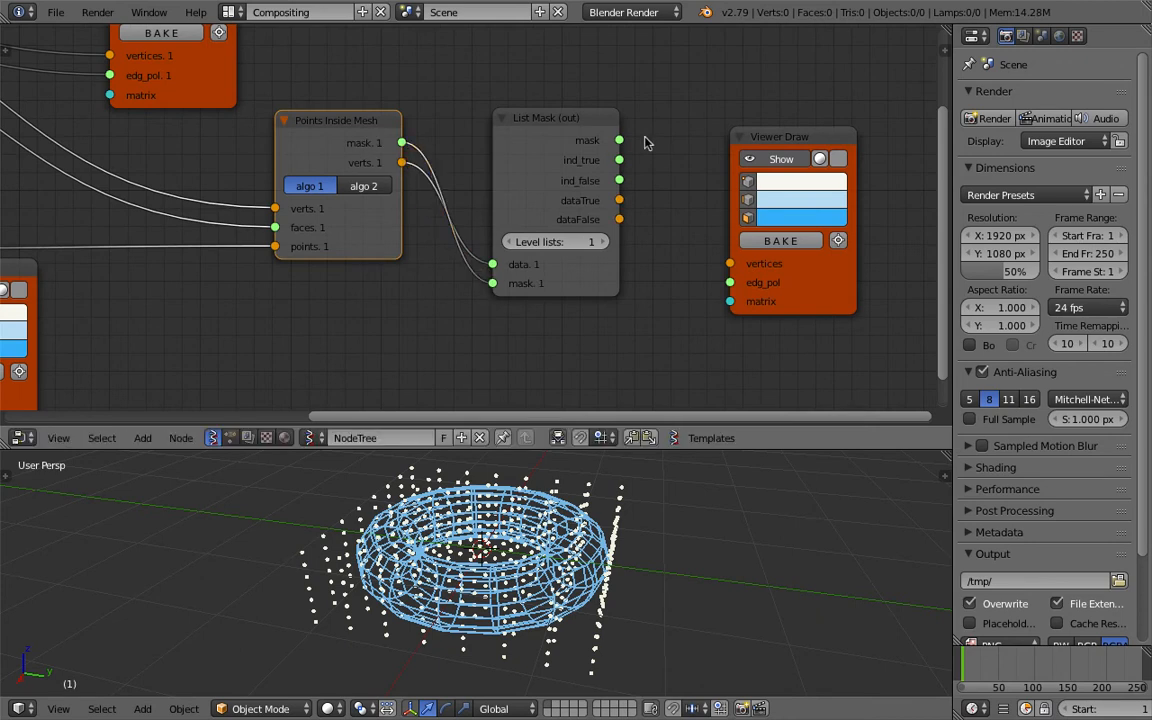
{"action": "mouse_move", "coordinate": [624, 201]}
{"action": "left_mouse_down"}
{"action": "mouse_move", "coordinate": [678, 249]}
{"action": "mouse_move", "coordinate": [727, 265]}
{"action": "left_mouse_up"}
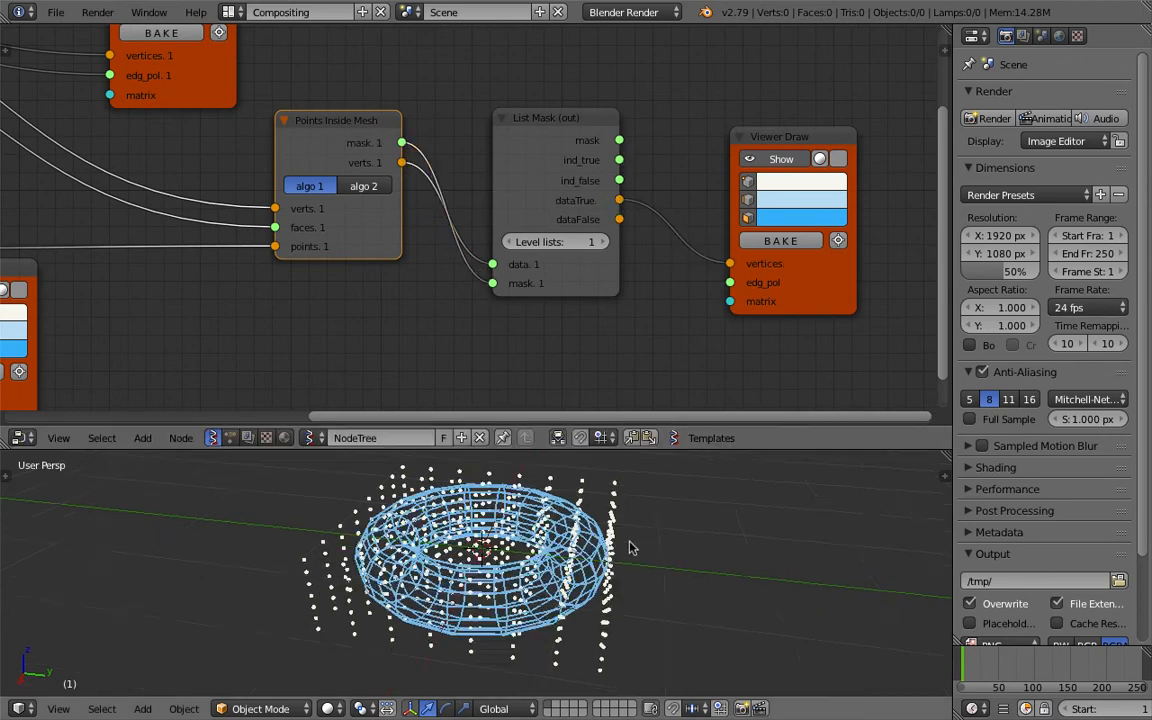
{"action": "scroll", "coordinate": [634, 543], "scroll_direction": "down", "scroll_amount": 2}
{"action": "middle_click_drag", "start_coordinate": [701, 284], "coordinate": [616, 273]}
{"action": "left_click_drag", "start_coordinate": [691, 284], "coordinate": [650, 269]}
Turn off Show on the Viewer Draw node that displays the Vector P Field's points
{"action": "scroll", "coordinate": [230, 180], "scroll_direction": "down", "scroll_amount": 3}
{"action": "mouse_move", "coordinate": [230, 180]}
{"action": "middle_mouse_down"}
{"action": "mouse_move", "coordinate": [393, 205]}
{"action": "mouse_move", "coordinate": [470, 191]}
{"action": "middle_mouse_up"}
{"action": "left_click", "coordinate": [190, 276]}
{"action": "middle_click_drag", "start_coordinate": [506, 558], "coordinate": [502, 561]}
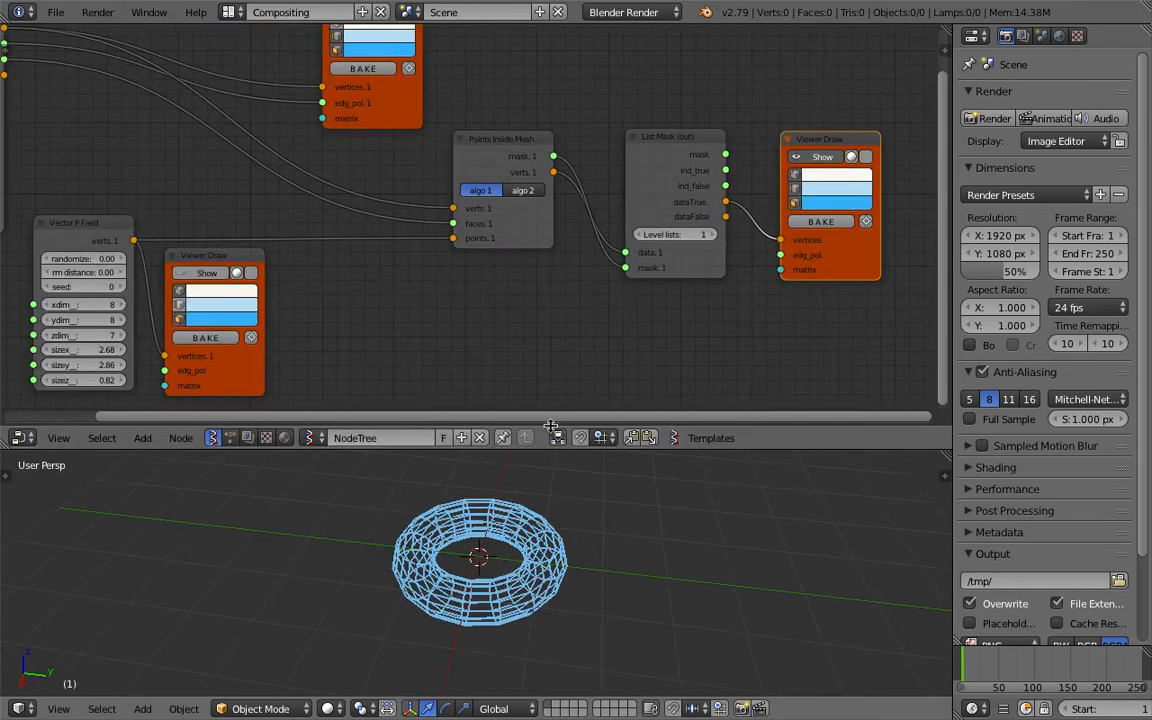
Tidy the layout by moving the last Viewer Draw and List Mask nodes up and the Points Inside Mesh node down
{"action": "middle_click_drag", "start_coordinate": [652, 340], "coordinate": [629, 342]}
{"action": "scroll", "coordinate": [630, 342], "scroll_direction": "up", "scroll_amount": 2}
{"action": "left_click_drag", "start_coordinate": [859, 269], "coordinate": [850, 241]}
{"action": "left_click_drag", "start_coordinate": [681, 181], "coordinate": [679, 131]}
{"action": "left_click_drag", "start_coordinate": [481, 157], "coordinate": [485, 185]}
{"action": "scroll", "coordinate": [486, 200], "scroll_direction": "down", "scroll_amount": 1}
{"action": "mouse_move", "coordinate": [487, 203]}
{"action": "middle_mouse_down"}
{"action": "mouse_move", "coordinate": [512, 206]}
{"action": "mouse_move", "coordinate": [437, 227]}
{"action": "middle_mouse_up"}
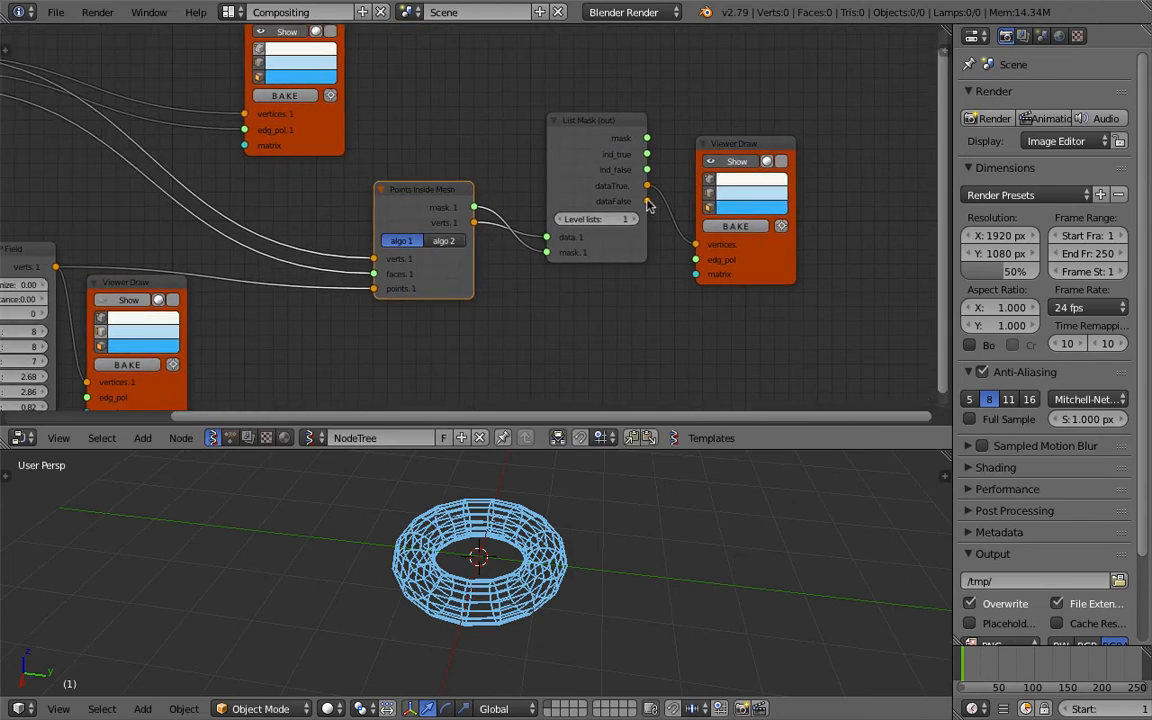
Link List Mask's dataFalse output to the last Viewer Draw's vertices and save the file over the existing one
{"action": "mouse_move", "coordinate": [648, 203]}
{"action": "left_mouse_down"}
{"action": "mouse_move", "coordinate": [693, 245]}
{"action": "mouse_move", "coordinate": [684, 221]}
{"action": "mouse_move", "coordinate": [692, 243]}
{"action": "mouse_move", "coordinate": [675, 226]}
{"action": "mouse_move", "coordinate": [695, 244]}
{"action": "left_mouse_up"}
{"action": "scroll", "coordinate": [612, 214], "scroll_direction": "up", "scroll_amount": 1}
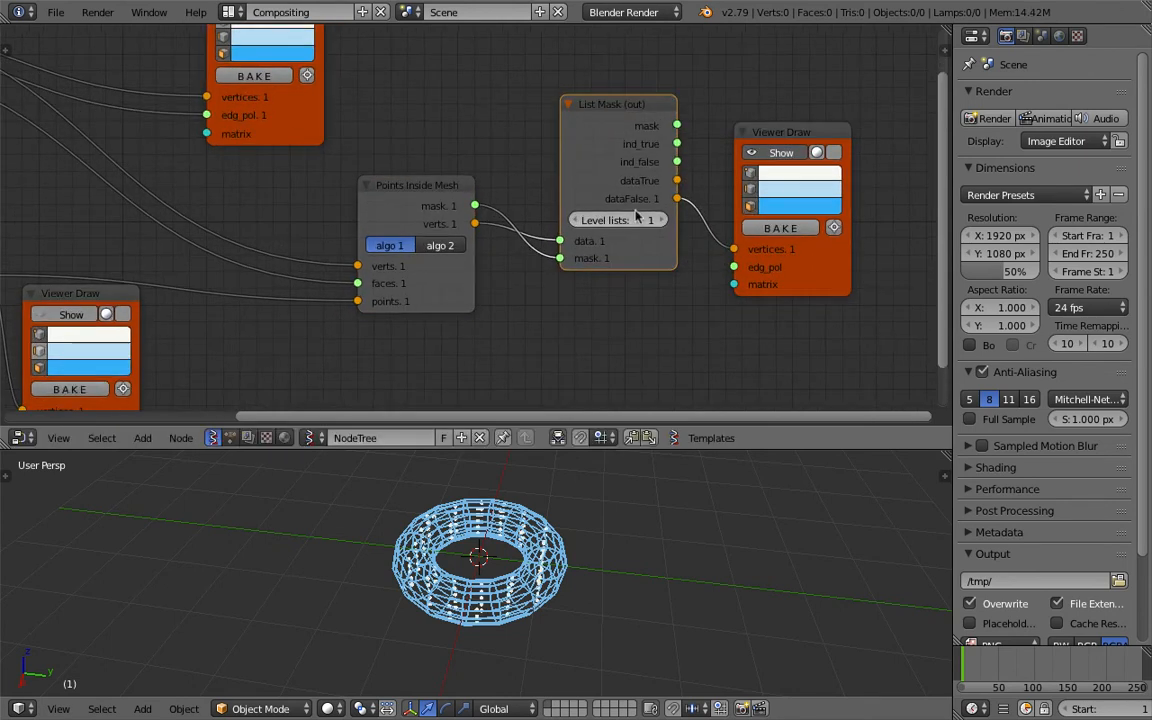
{"action": "middle_click_drag", "start_coordinate": [615, 500], "coordinate": [602, 527]}
{"action": "key", "text": "ctrl+s"}
{"action": "left_click", "coordinate": [602, 527]}
Turn Show back on for the Vector P Field's Viewer Draw and place that node slightly lower
{"action": "middle_click_drag", "start_coordinate": [339, 263], "coordinate": [406, 249]}
{"action": "scroll", "coordinate": [330, 275], "scroll_direction": "down", "scroll_amount": 1}
{"action": "middle_click_drag", "start_coordinate": [238, 314], "coordinate": [348, 245]}
{"action": "left_click", "coordinate": [286, 231]}
{"action": "left_click_drag", "start_coordinate": [290, 213], "coordinate": [278, 237]}
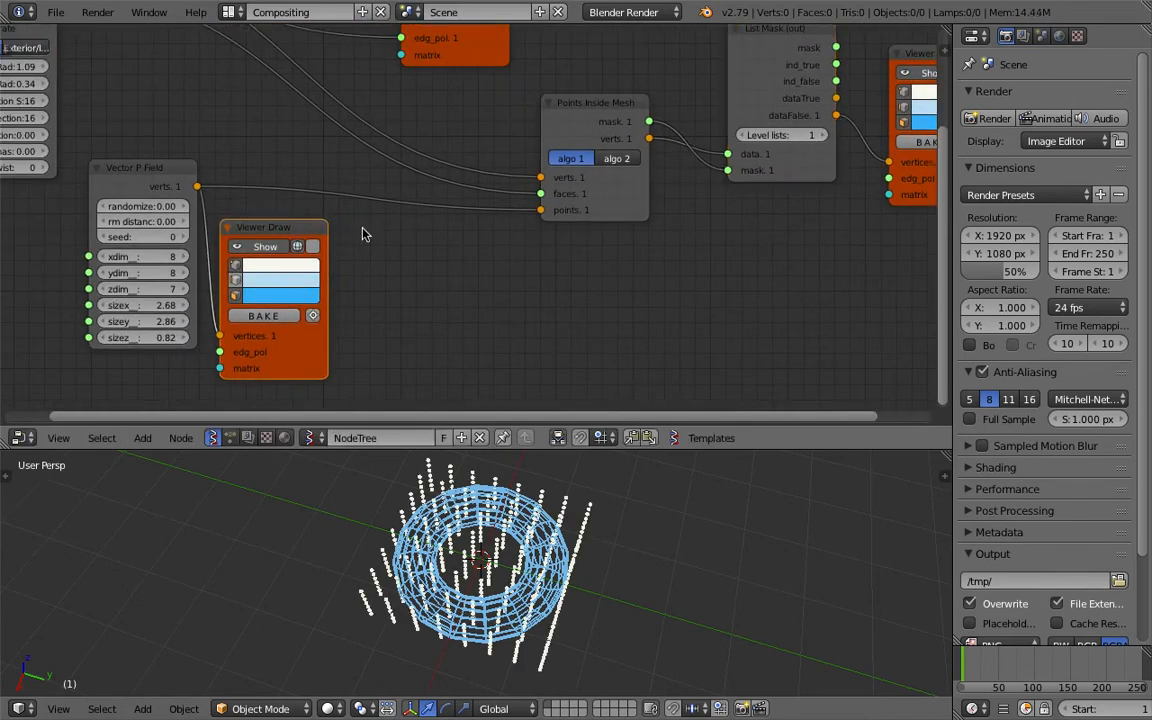
Insert a Move node into the link between Vector P Field's verts output and Points Inside Mesh's points input
{"action": "key", "text": "alt+space"}
{"action": "type", "text": "vect"}
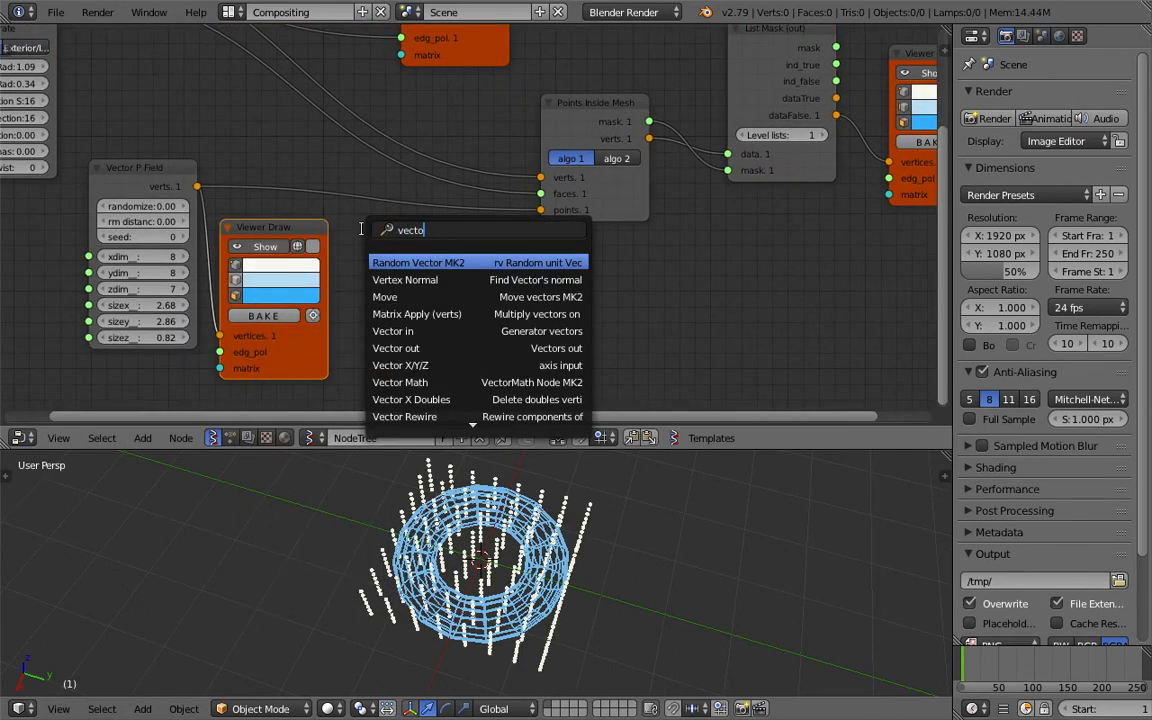
{"action": "type", "text": "o"}
{"action": "key", "text": "BackSpace"}
{"action": "key", "text": "BackSpace"}
{"action": "key", "text": "BackSpace"}
{"action": "key", "text": "BackSpace"}
{"action": "key", "text": "BackSpace"}
{"action": "type", "text": "move"}
{"action": "key", "text": "Return"}
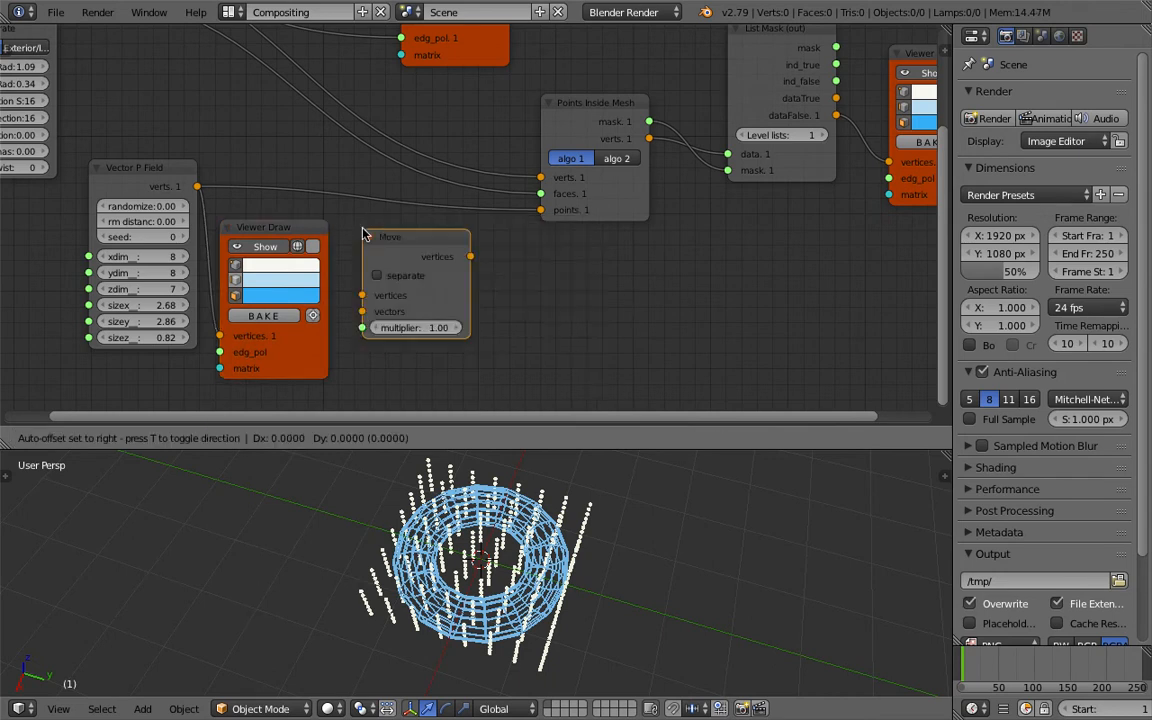
{"action": "left_click", "coordinate": [376, 211]}
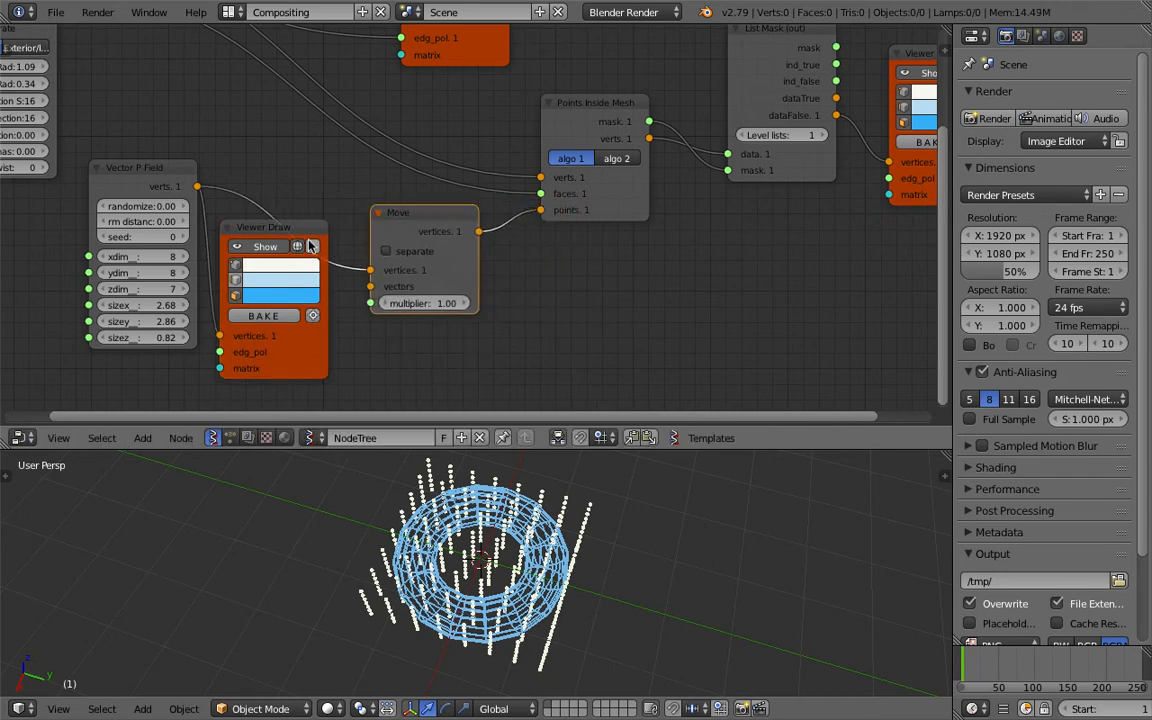
Shift the field's Viewer Draw aside, add a Vector in node below Move, and link its Vectors output to Move's vectors input
{"action": "left_click_drag", "start_coordinate": [299, 229], "coordinate": [243, 317]}
{"action": "middle_click_drag", "start_coordinate": [400, 328], "coordinate": [419, 280]}
{"action": "key", "text": "shift+a"}
{"action": "left_click", "coordinate": [467, 268]}
{"action": "type", "text": "vec"}
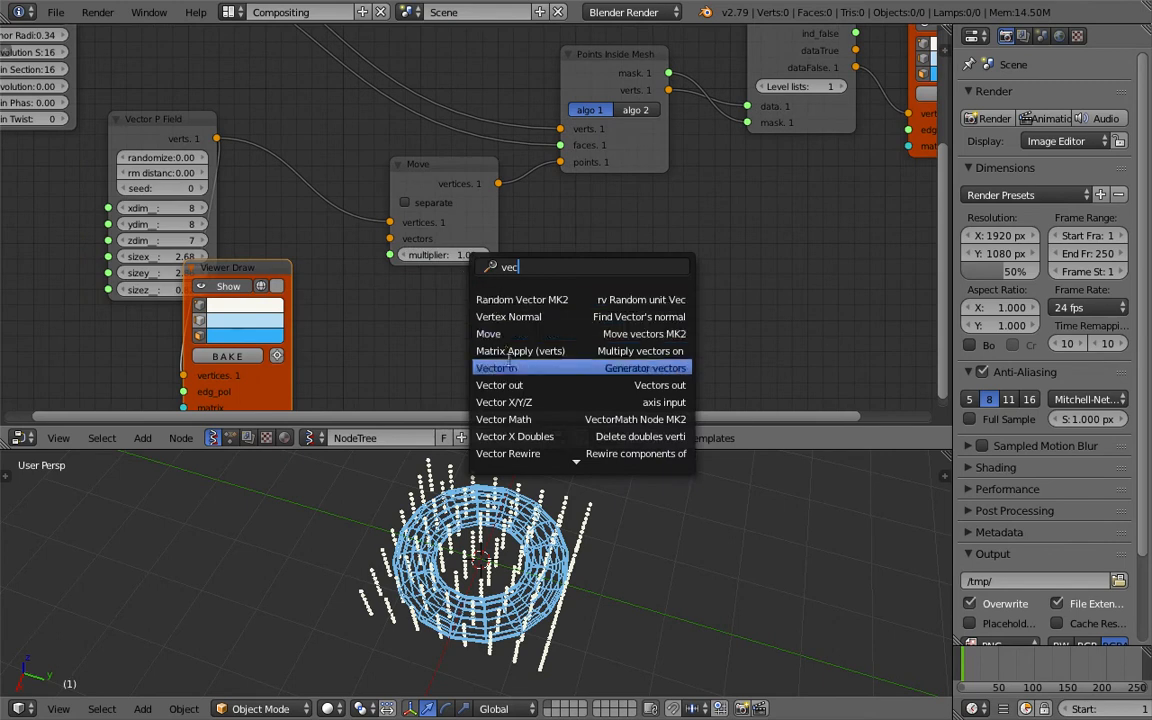
{"action": "key", "text": "Return"}
{"action": "left_click", "coordinate": [437, 333]}
{"action": "left_click_drag", "start_coordinate": [435, 331], "coordinate": [456, 287]}
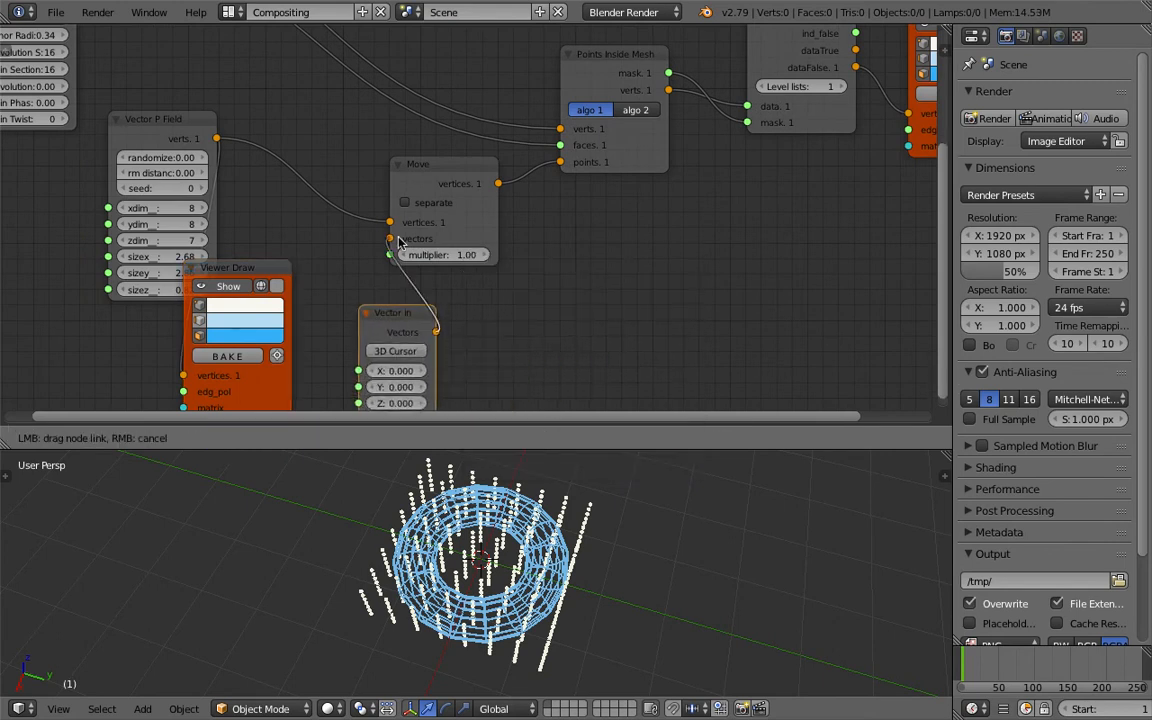
{"action": "left_click_drag", "start_coordinate": [399, 242], "coordinate": [399, 240]}
Delete the Vector P Field's Viewer Draw node and set Vector in's X to -0.180
{"action": "scroll", "coordinate": [437, 306], "scroll_direction": "down", "scroll_amount": 2, "text": "shift"}
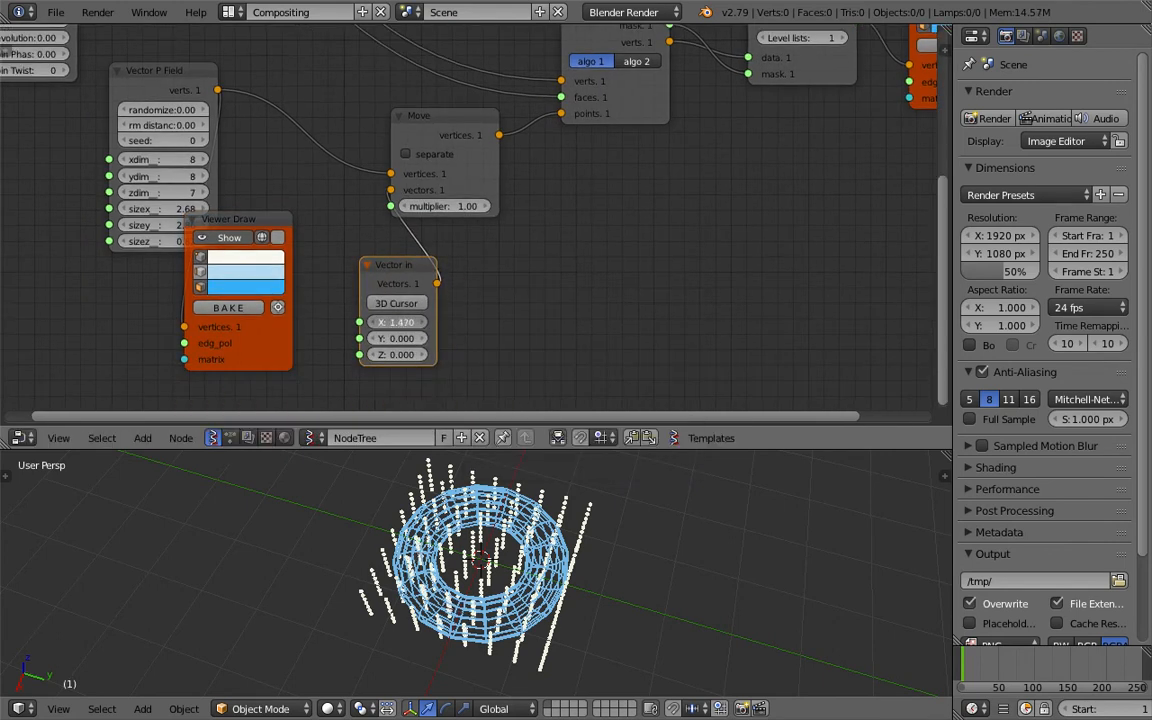
{"action": "middle_click_drag", "start_coordinate": [506, 199], "coordinate": [455, 297]}
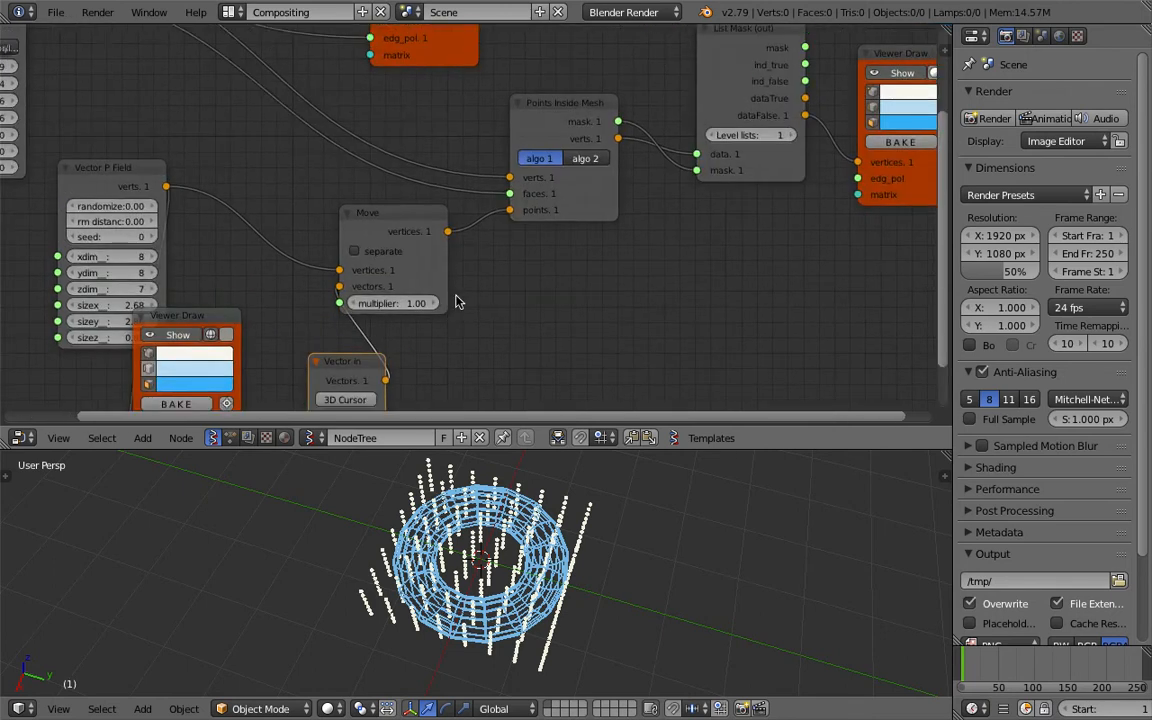
{"action": "scroll", "coordinate": [500, 290], "scroll_direction": "down", "scroll_amount": 1}
{"action": "key", "text": "x"}
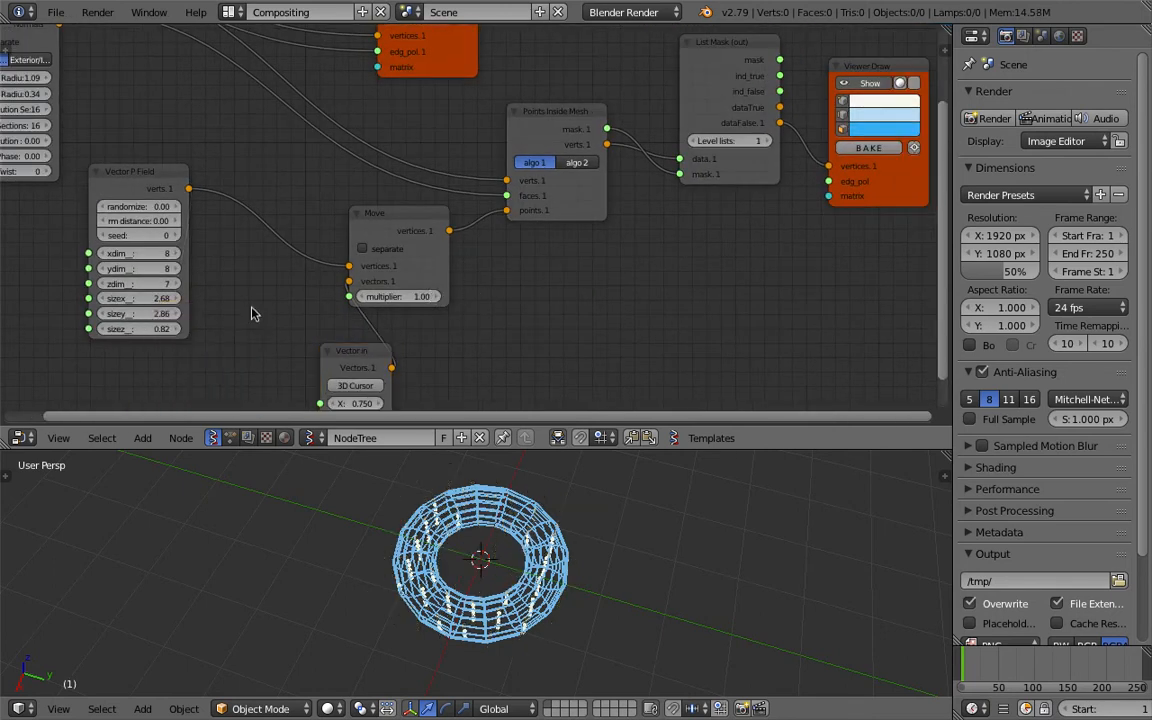
{"action": "scroll", "coordinate": [300, 315], "scroll_direction": "down", "scroll_amount": 1, "text": "shift"}
{"action": "scroll", "coordinate": [349, 301], "scroll_direction": "down", "scroll_amount": 2, "text": "shift"}
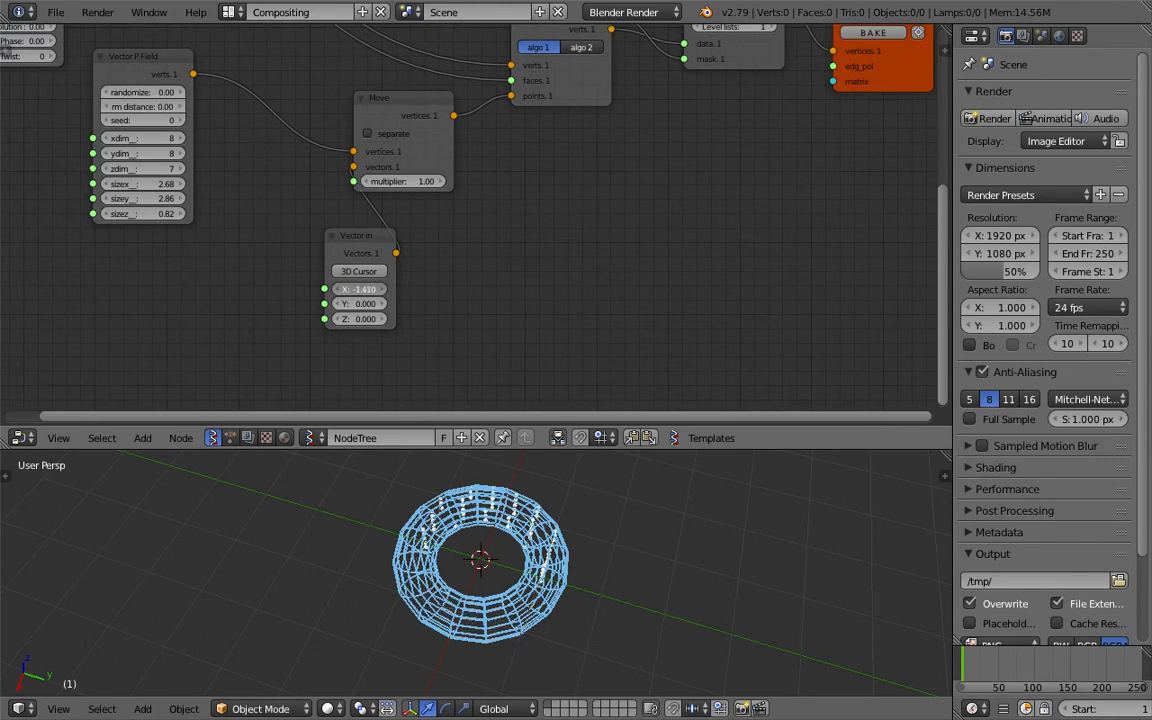
Set List Mask's Level lists to 2 and save the file over the existing one
{"action": "middle_click_drag", "start_coordinate": [672, 200], "coordinate": [524, 283]}
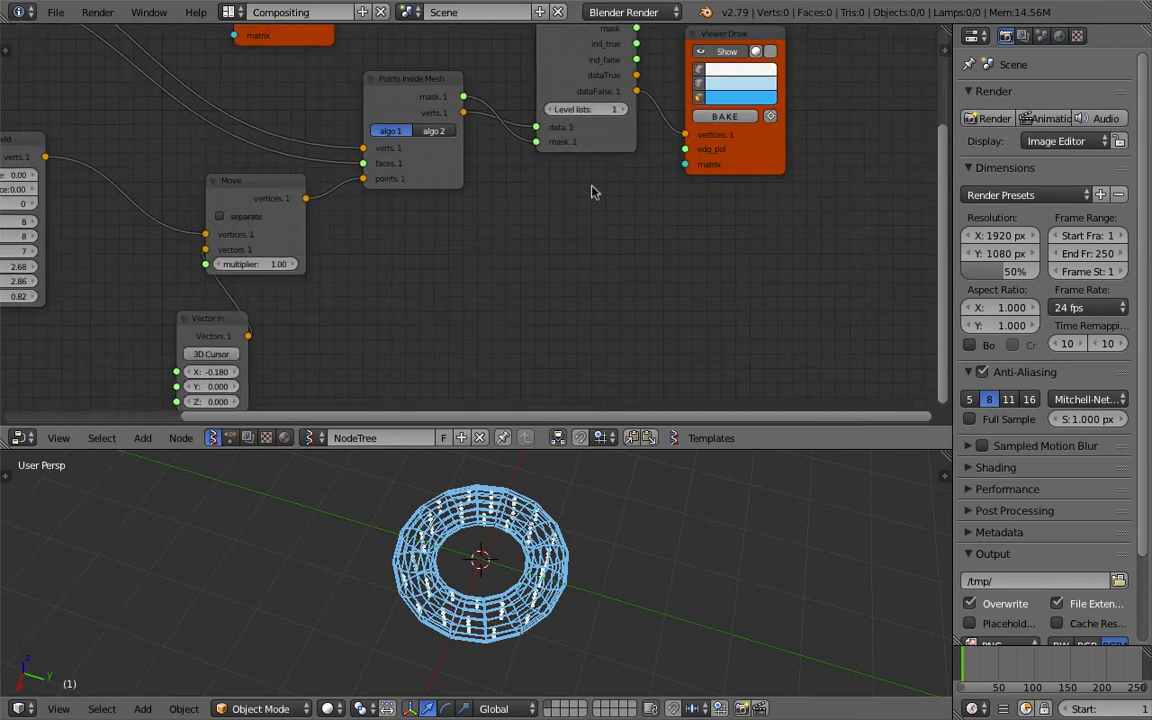
{"action": "scroll", "coordinate": [591, 192], "scroll_direction": "up", "scroll_amount": 1}
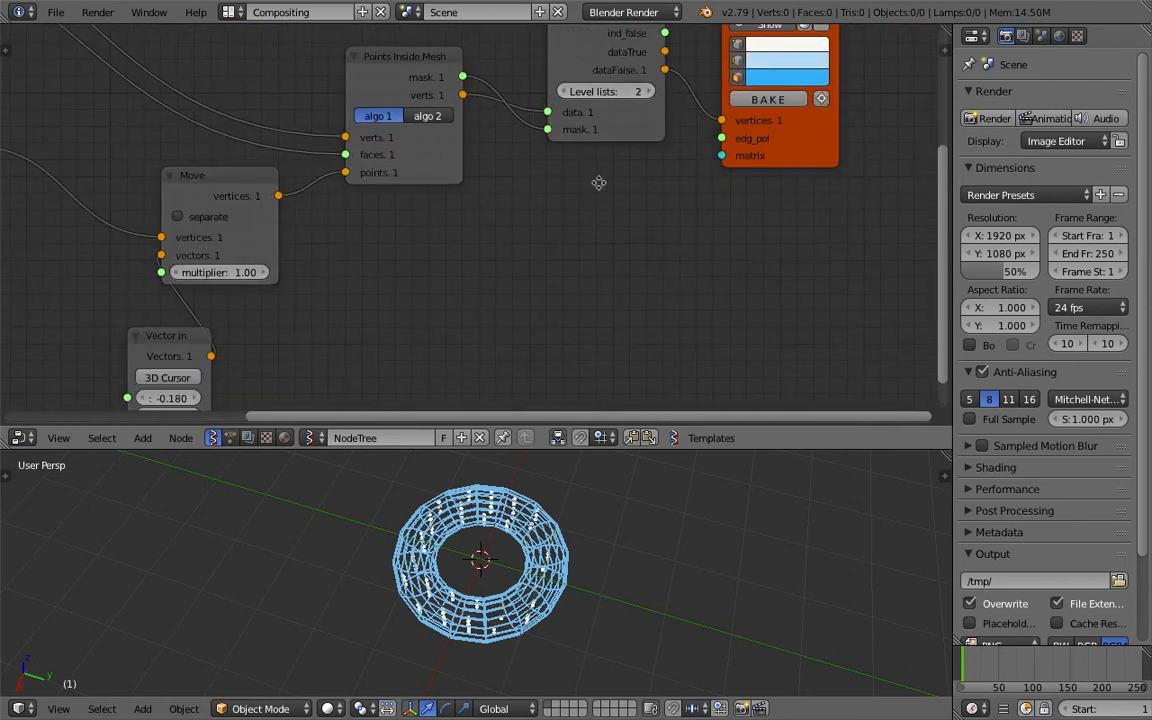
{"action": "scroll", "coordinate": [598, 183], "scroll_direction": "up", "scroll_amount": 2}
{"action": "middle_click_drag", "start_coordinate": [598, 183], "coordinate": [527, 301]}
{"action": "scroll", "coordinate": [503, 235], "scroll_direction": "up", "scroll_amount": 1}
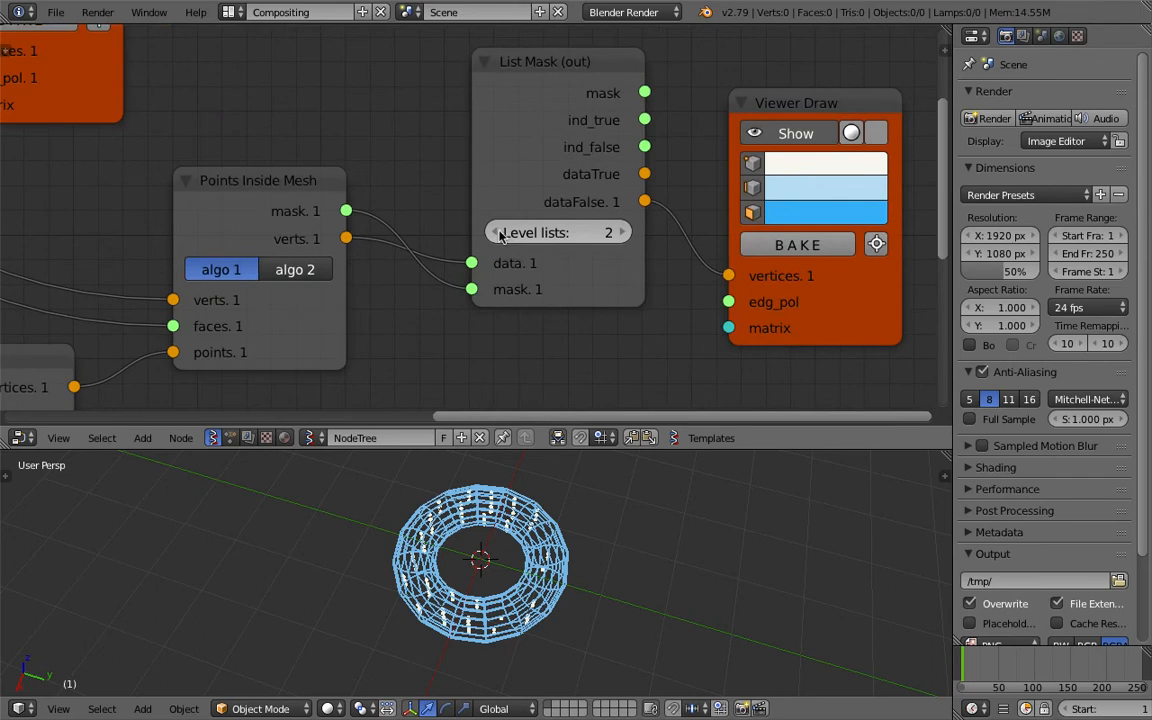
{"action": "scroll", "coordinate": [503, 304], "scroll_direction": "down", "scroll_amount": 1}
{"action": "middle_click_drag", "start_coordinate": [524, 298], "coordinate": [568, 284]}
{"action": "middle_click_drag", "start_coordinate": [350, 381], "coordinate": [440, 319]}
{"action": "key", "text": "ctrl+s"}
{"action": "left_click", "coordinate": [440, 319]}
Offset the field points by setting Vector in's X to -0.060 and Y to 0.510
{"action": "mouse_move", "coordinate": [317, 324]}
{"action": "middle_mouse_down"}
{"action": "mouse_move", "coordinate": [453, 259]}
{"action": "mouse_move", "coordinate": [472, 232]}
{"action": "middle_mouse_up"}
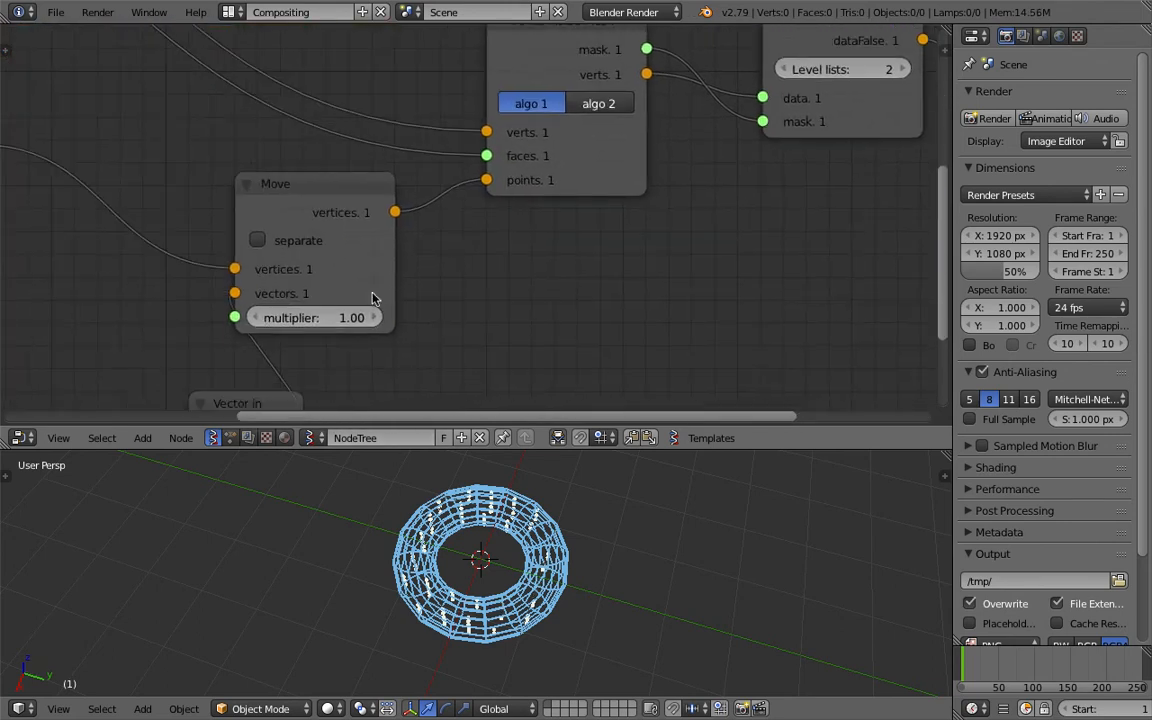
{"action": "middle_click_drag", "start_coordinate": [419, 268], "coordinate": [453, 188]}
{"action": "middle_click_drag", "start_coordinate": [286, 353], "coordinate": [307, 276]}
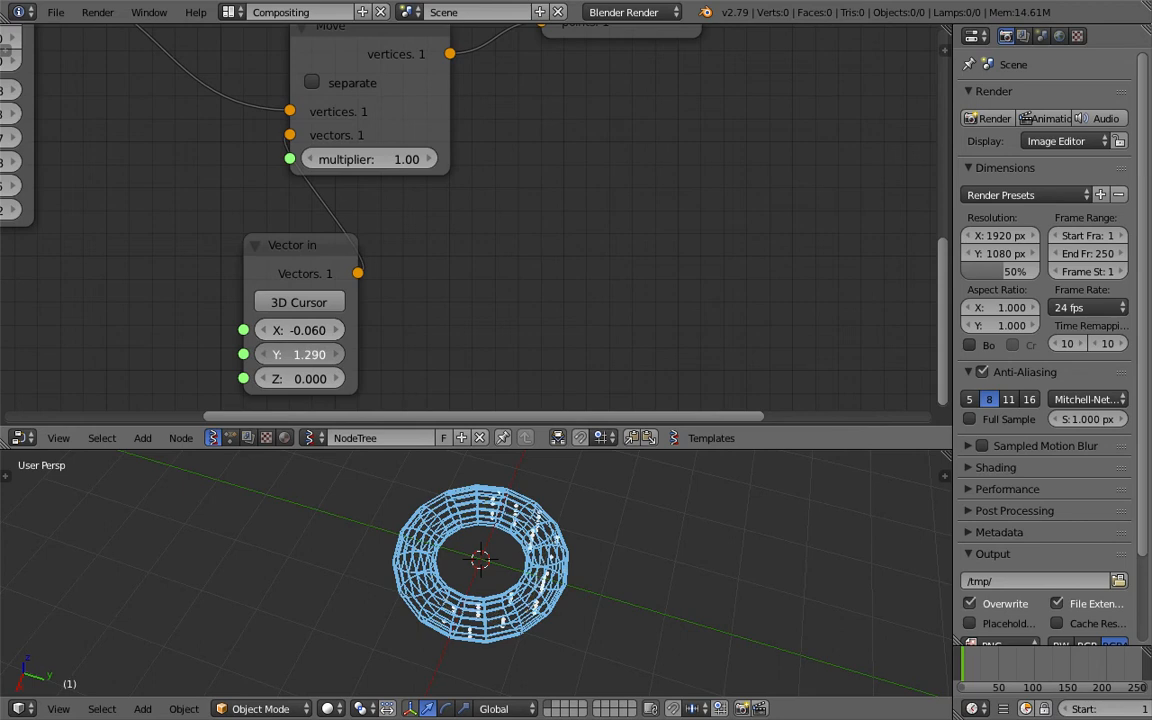
{"action": "left_click_drag", "start_coordinate": [300, 354], "coordinate": [279, 354]}
Set Vector P Field's randomize to 0.18 and its xdim, ydim and zdim to 12
{"action": "middle_click_drag", "start_coordinate": [505, 328], "coordinate": [672, 349]}
{"action": "middle_click_drag", "start_coordinate": [111, 135], "coordinate": [249, 212]}
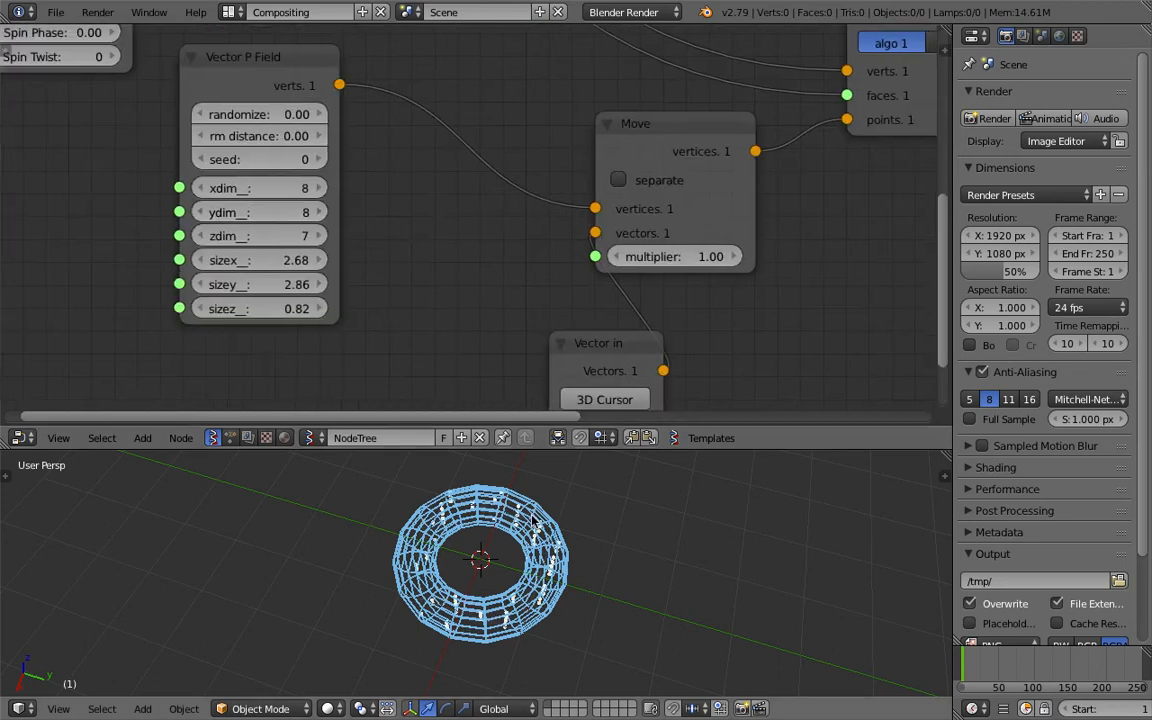
{"action": "middle_click_drag", "start_coordinate": [545, 526], "coordinate": [471, 481]}
{"action": "middle_click_drag", "start_coordinate": [404, 311], "coordinate": [403, 333]}
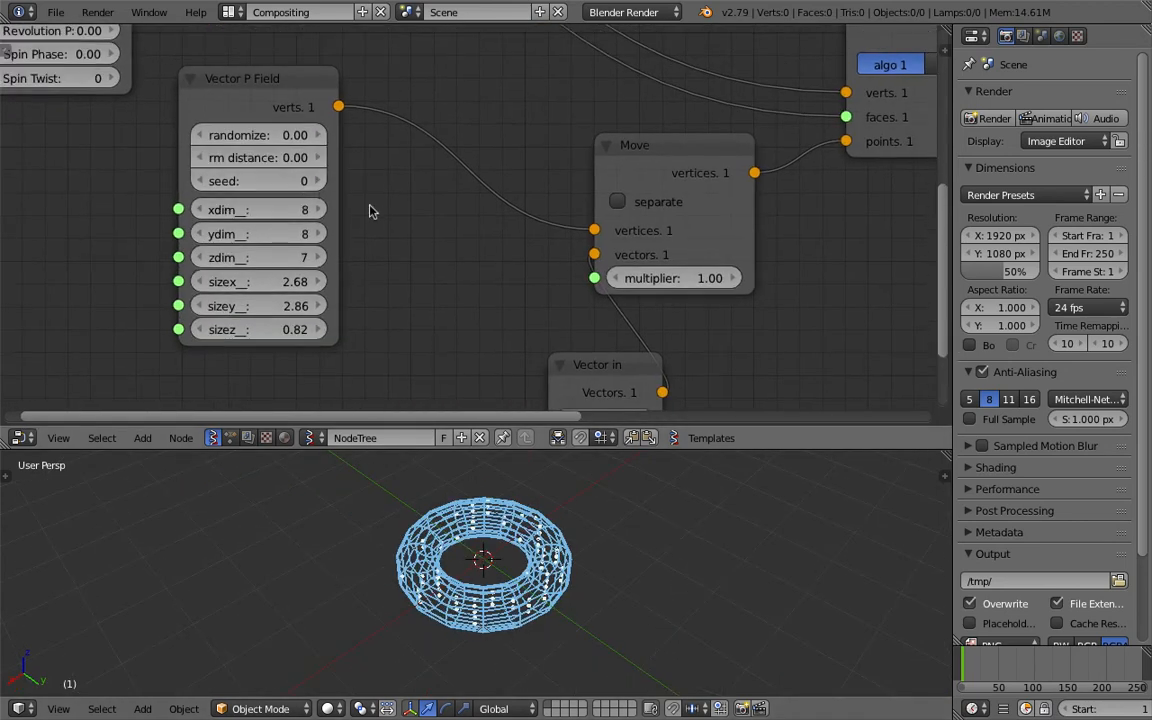
{"action": "middle_click_drag", "start_coordinate": [369, 211], "coordinate": [338, 165]}
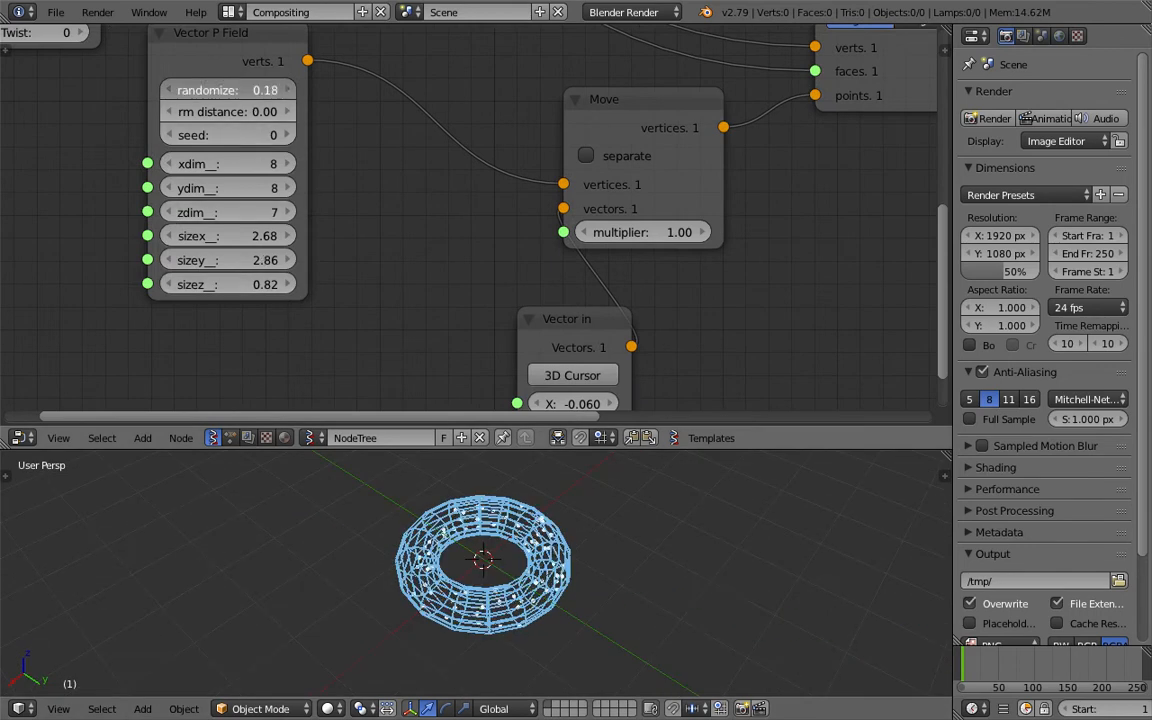
{"action": "left_click_drag", "start_coordinate": [249, 162], "coordinate": [249, 211]}
{"action": "type", "text": "12"}
{"action": "key", "text": "Return"}
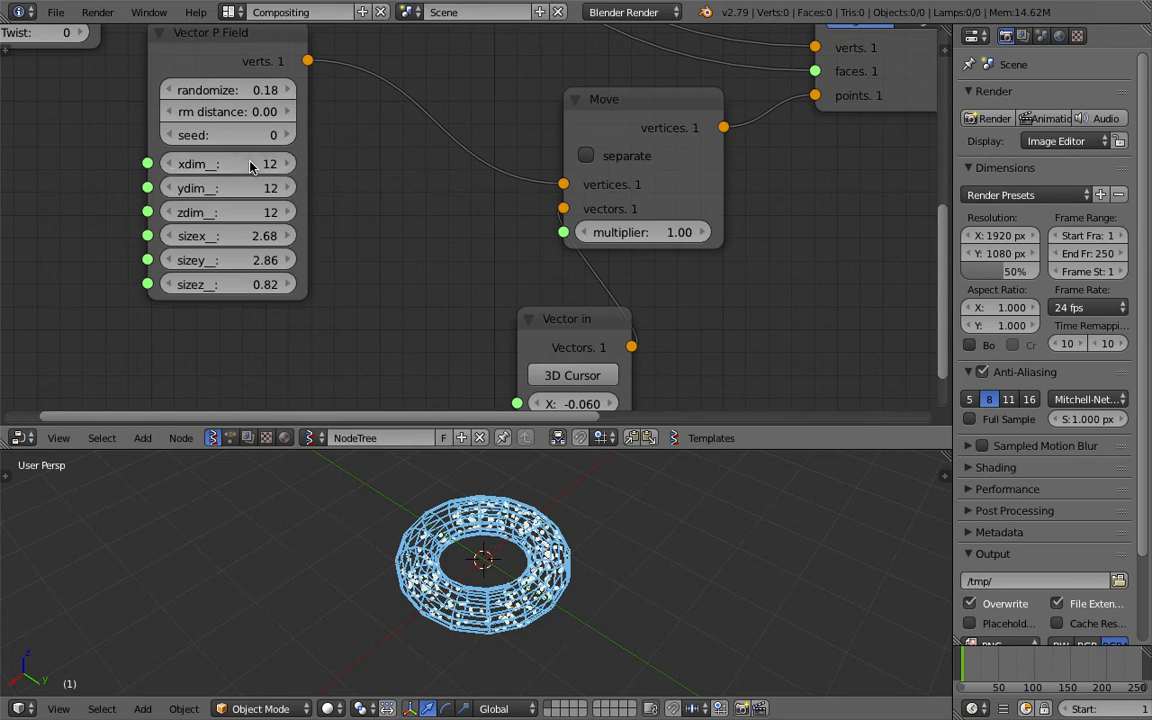
{"action": "middle_click_drag", "start_coordinate": [580, 520], "coordinate": [498, 640]}
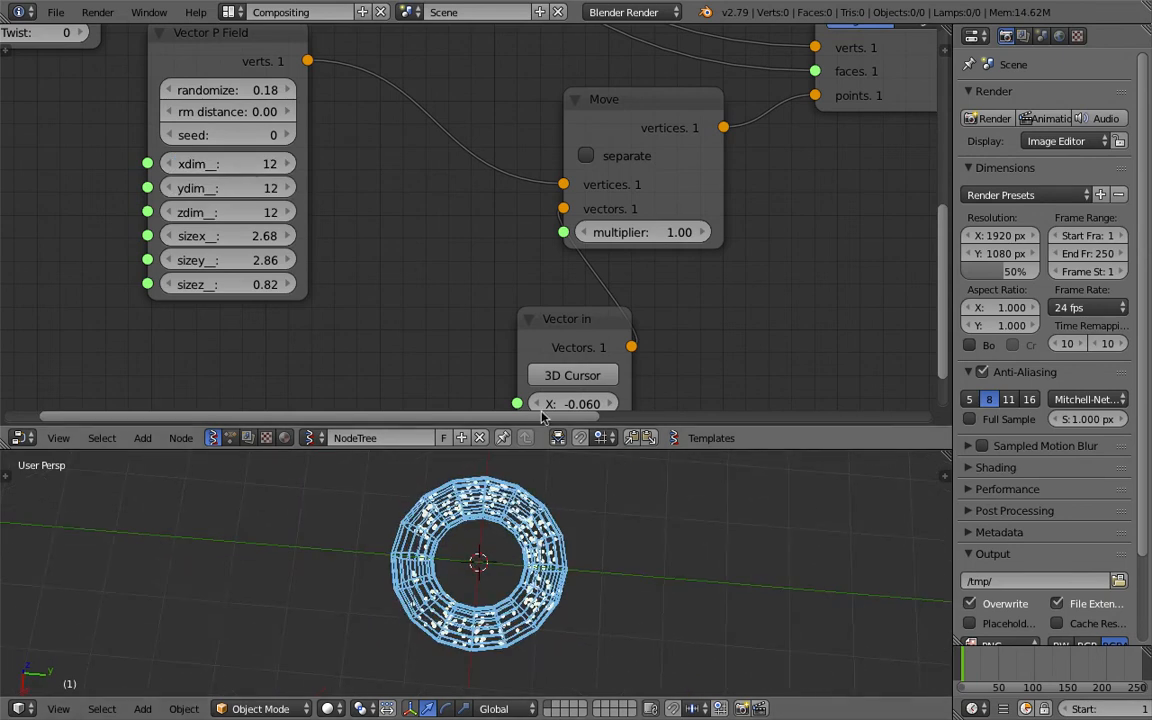
Save the file over point_inside_donut_001.blend and move the last Viewer Draw node farther from List Mask
{"action": "middle_click_drag", "start_coordinate": [520, 322], "coordinate": [401, 245]}
{"action": "mouse_move", "coordinate": [450, 328]}
{"action": "left_mouse_down"}
{"action": "mouse_move", "coordinate": [561, 328]}
{"action": "mouse_move", "coordinate": [333, 328]}
{"action": "mouse_move", "coordinate": [450, 328]}
{"action": "left_mouse_up"}
{"action": "middle_click_drag", "start_coordinate": [913, 229], "coordinate": [581, 275]}
{"action": "middle_click_drag", "start_coordinate": [546, 216], "coordinate": [386, 311]}
{"action": "middle_click_drag", "start_coordinate": [790, 197], "coordinate": [501, 330]}
{"action": "key", "text": "ctrl+s"}
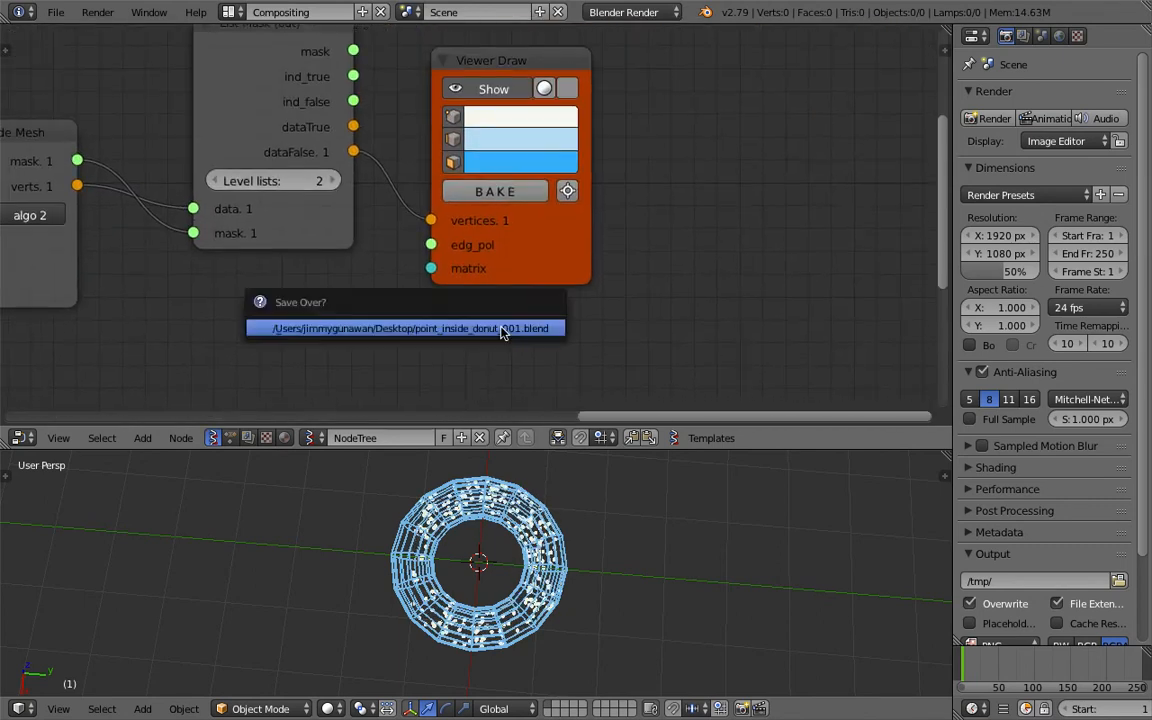
{"action": "left_click", "coordinate": [501, 331]}
{"action": "left_click_drag", "start_coordinate": [521, 272], "coordinate": [597, 208]}
{"action": "middle_click_drag", "start_coordinate": [474, 212], "coordinate": [520, 286]}
{"action": "scroll", "coordinate": [520, 286], "scroll_direction": "down", "scroll_amount": 1}
{"action": "middle_click_drag", "start_coordinate": [550, 349], "coordinate": [536, 299]}
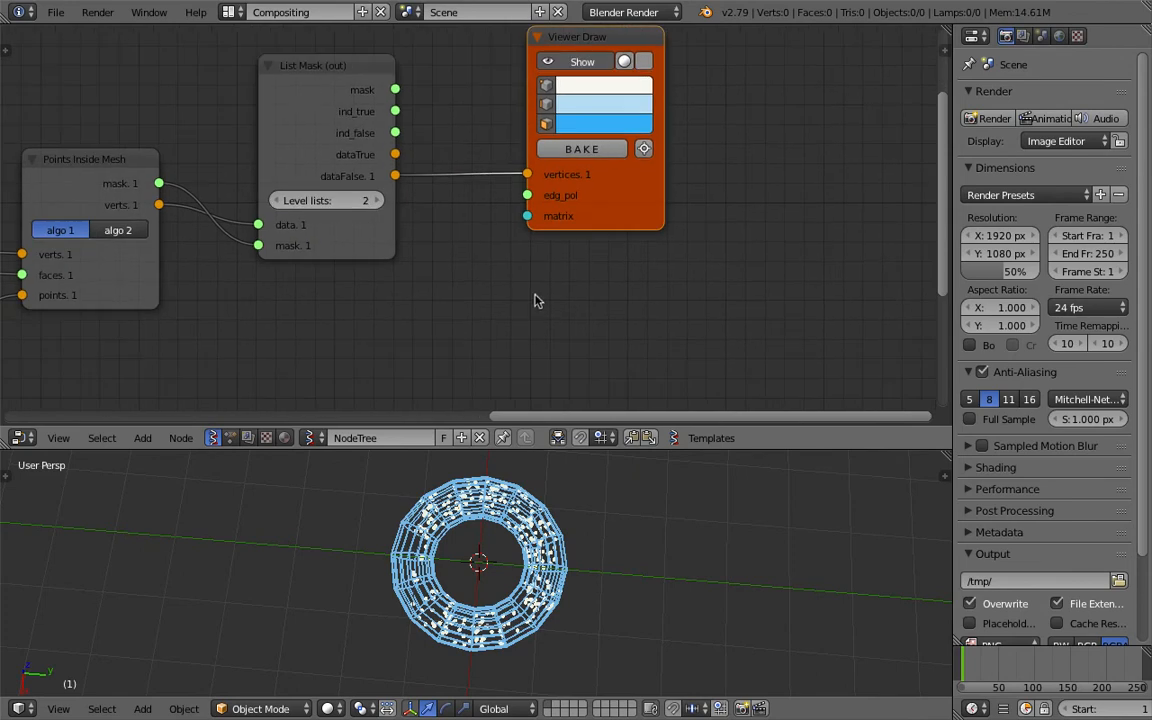
Try List Mask's dataTrue output as the source for the last Viewer Draw's vertices
{"action": "mouse_move", "coordinate": [402, 162]}
{"action": "left_mouse_down"}
{"action": "mouse_move", "coordinate": [485, 170]}
{"action": "mouse_move", "coordinate": [418, 156]}
{"action": "left_mouse_up"}
{"action": "left_click_drag", "start_coordinate": [396, 154], "coordinate": [530, 170]}
{"action": "middle_click_drag", "start_coordinate": [536, 313], "coordinate": [530, 298]}
Link List Mask's dataFalse output to the last Viewer Draw's vertices again and set Level lists to 1
{"action": "left_click_drag", "start_coordinate": [389, 160], "coordinate": [397, 163]}
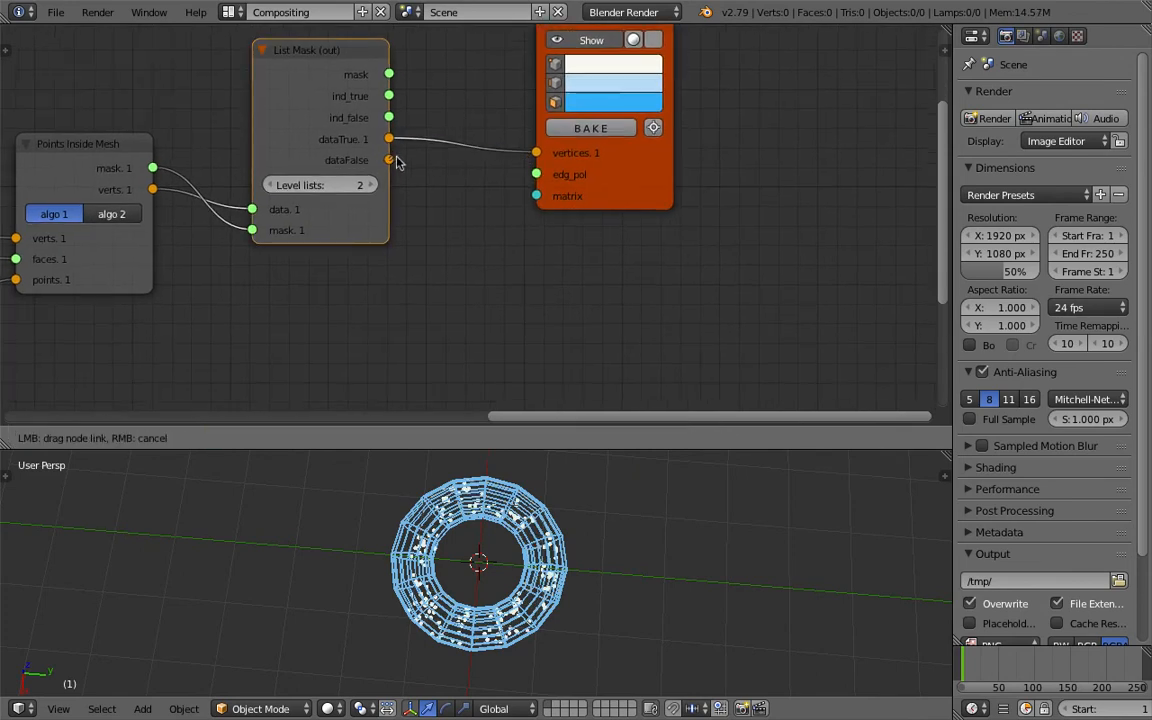
{"action": "left_click_drag", "start_coordinate": [541, 159], "coordinate": [537, 153]}
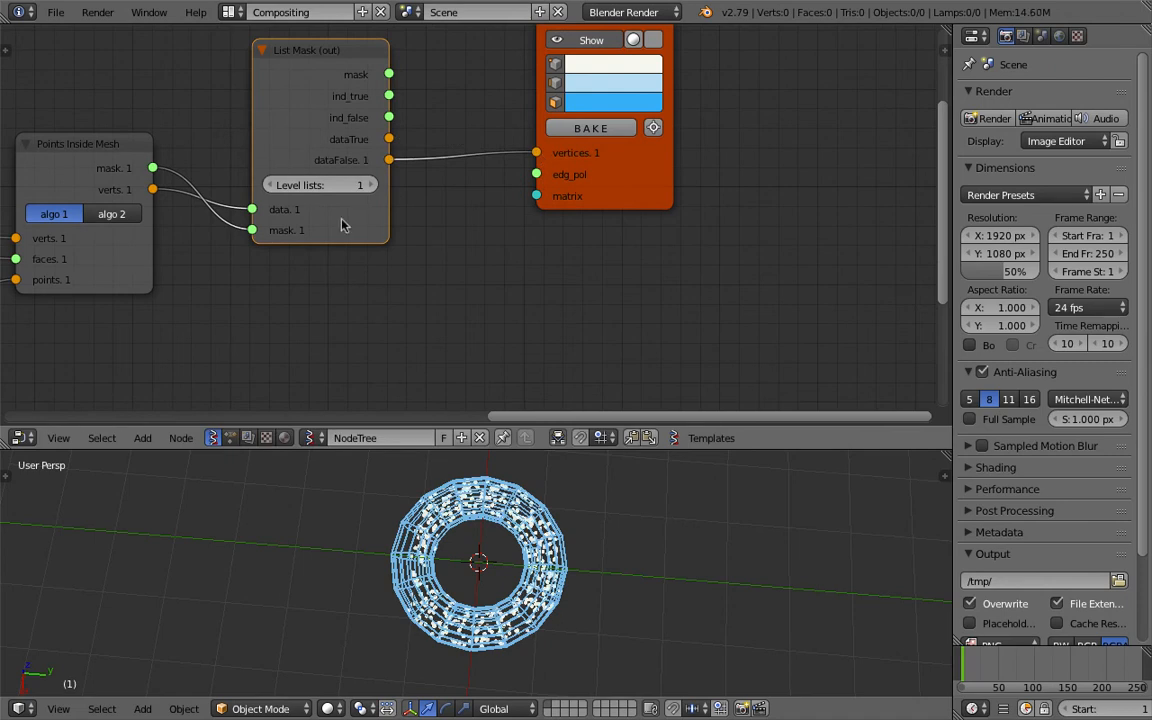
{"action": "middle_click_drag", "start_coordinate": [500, 530], "coordinate": [465, 530]}
Add a Metaball node below the last Viewer Draw
{"action": "middle_click_drag", "start_coordinate": [511, 250], "coordinate": [522, 226]}
{"action": "key", "text": "alt+space"}
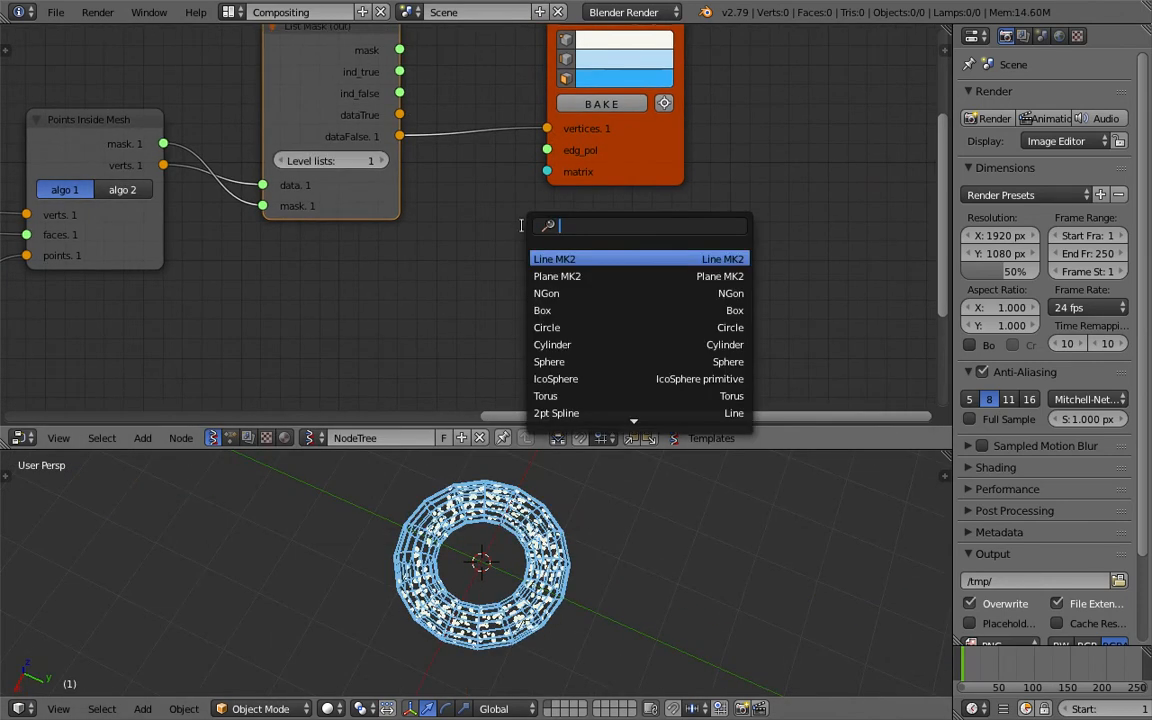
{"action": "type", "text": "bm"}
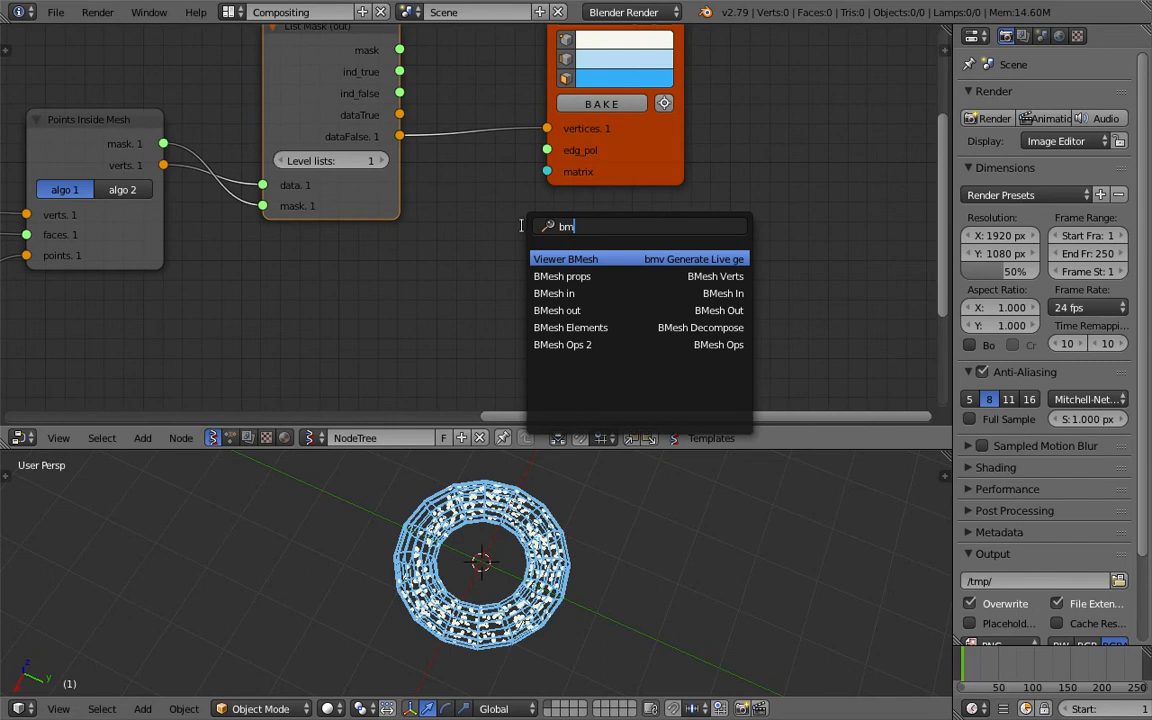
{"action": "key", "text": "BackSpace"}
{"action": "key", "text": "BackSpace"}
{"action": "type", "text": "metab"}
{"action": "key", "text": "Return"}
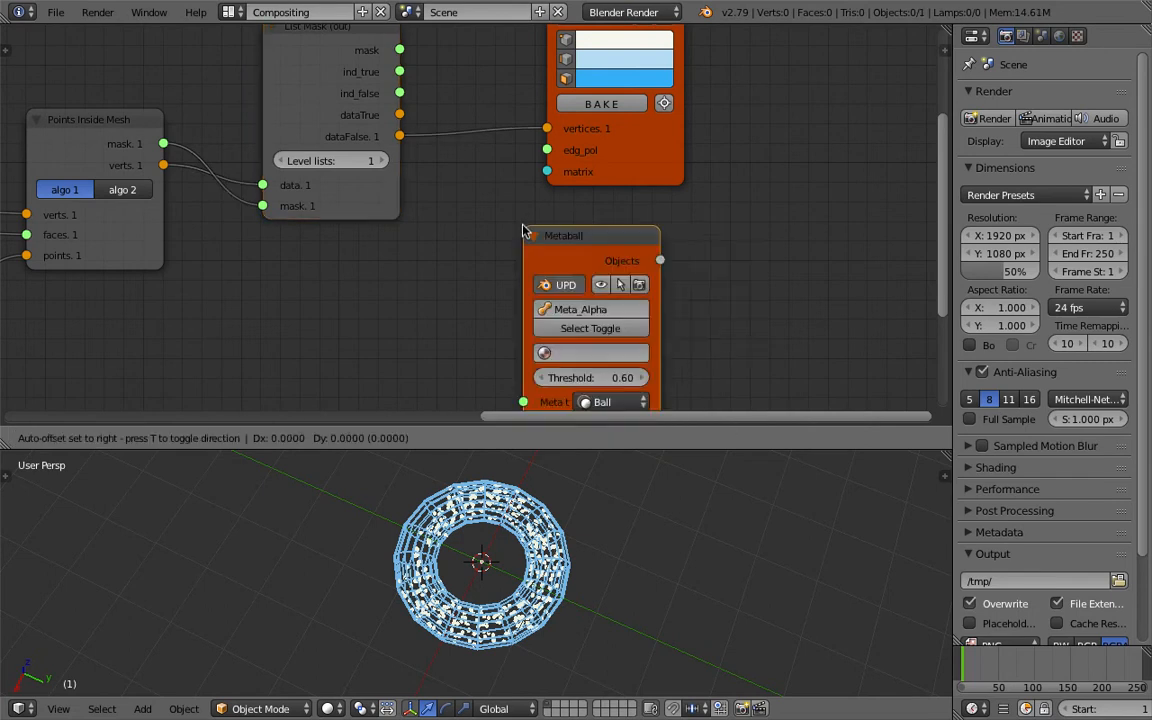
{"action": "left_click", "coordinate": [523, 227]}
Reposition the List Mask node and link its dataFalse output to the Metaball node's Origins input
{"action": "scroll", "coordinate": [472, 200], "scroll_direction": "down", "scroll_amount": 1}
{"action": "middle_click_drag", "start_coordinate": [513, 207], "coordinate": [517, 179]}
{"action": "left_click_drag", "start_coordinate": [346, 95], "coordinate": [308, 137]}
{"action": "middle_click_drag", "start_coordinate": [329, 154], "coordinate": [331, 106]}
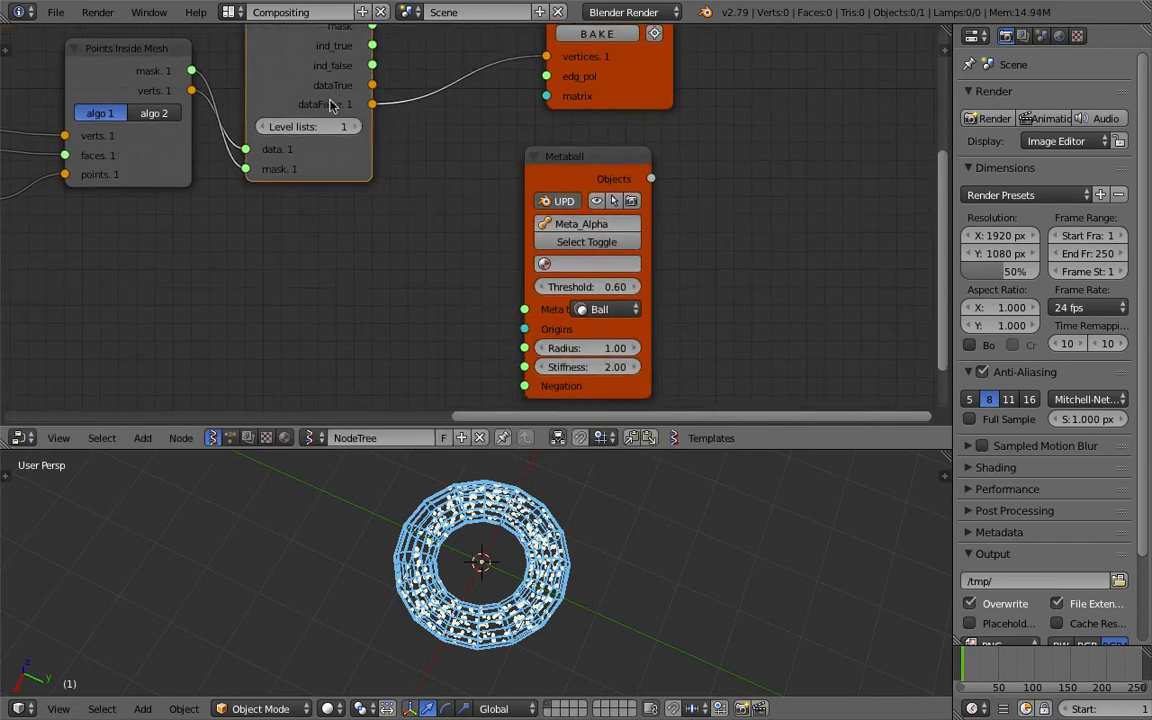
{"action": "left_click_drag", "start_coordinate": [372, 104], "coordinate": [480, 280]}
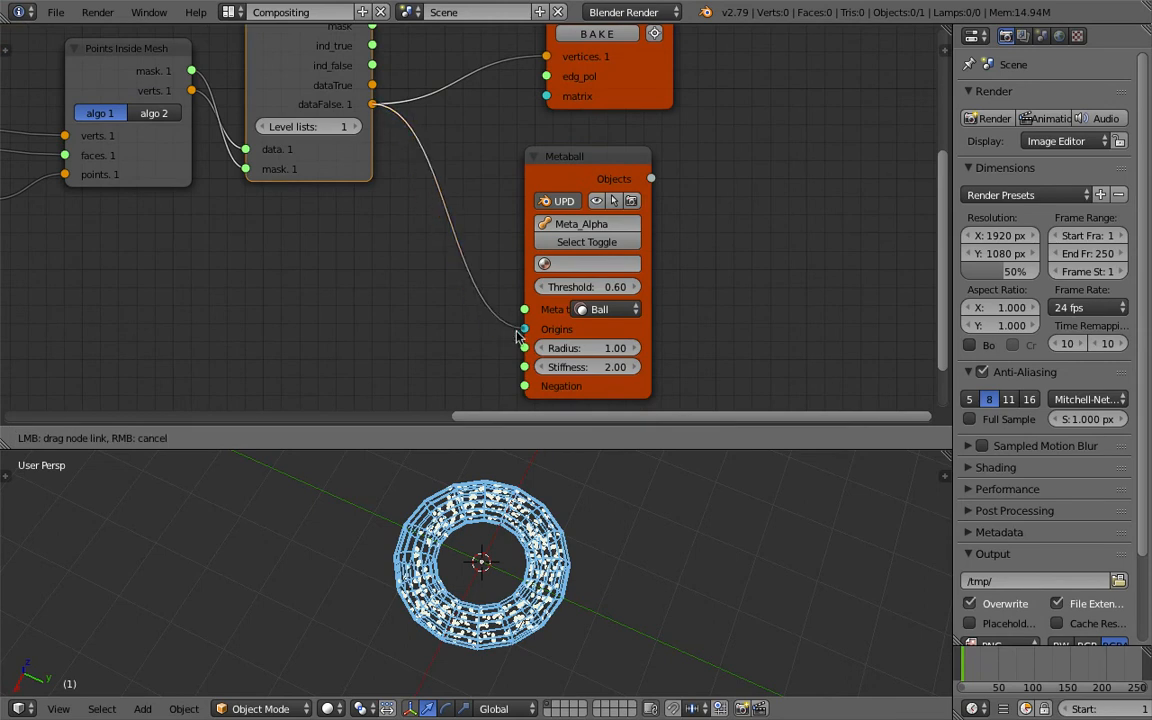
{"action": "left_click_drag", "start_coordinate": [518, 336], "coordinate": [524, 329]}
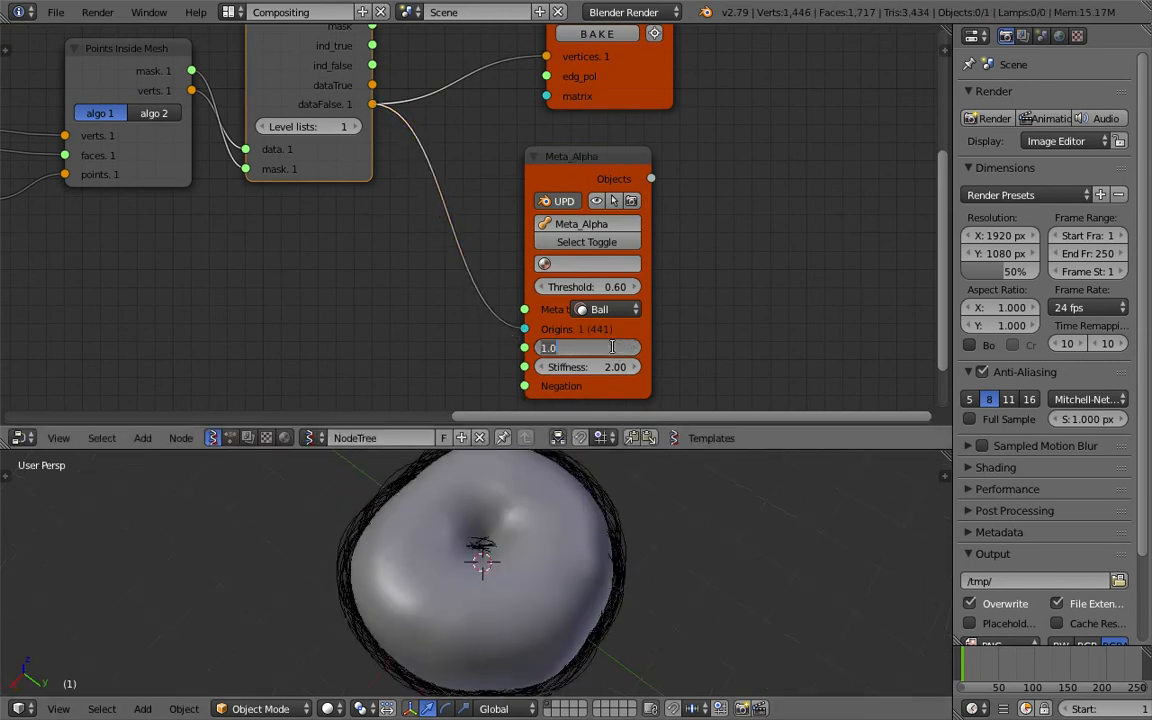
Reduce the Metaball radius to slightly above 0.2 and save the file over point_inside_donut_001.blend
{"action": "type", "text": "0.2"}
{"action": "key", "text": "Return"}
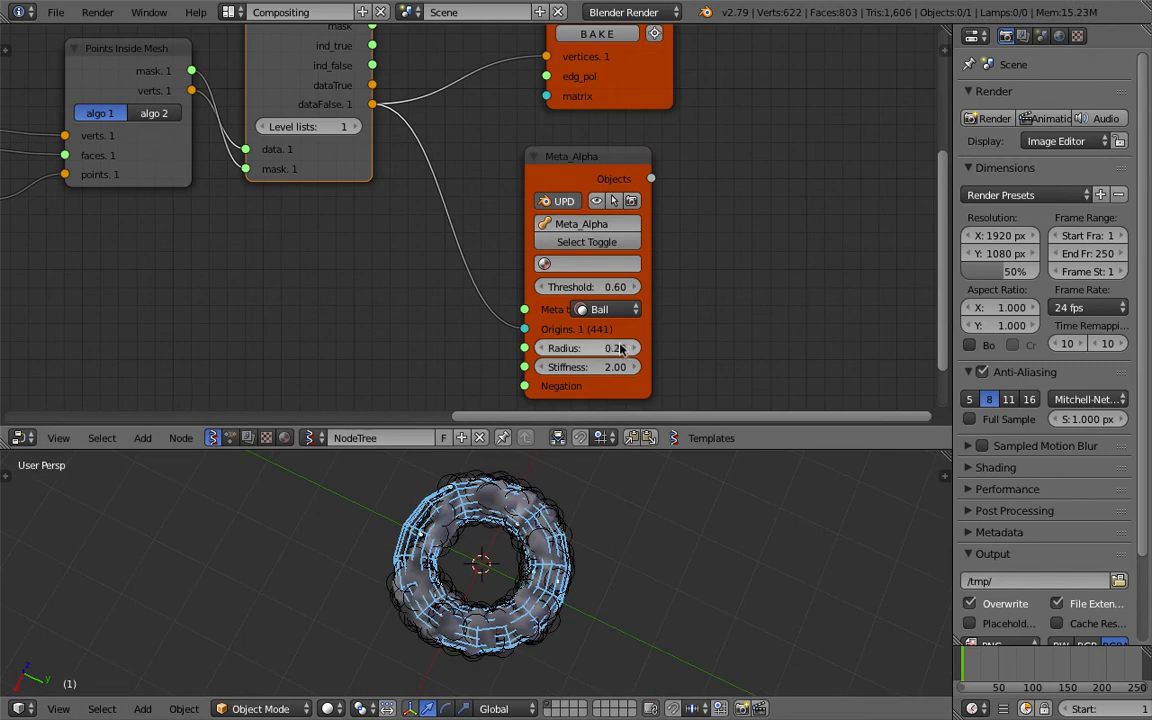
{"action": "left_click_drag", "start_coordinate": [588, 348], "coordinate": [608, 348]}
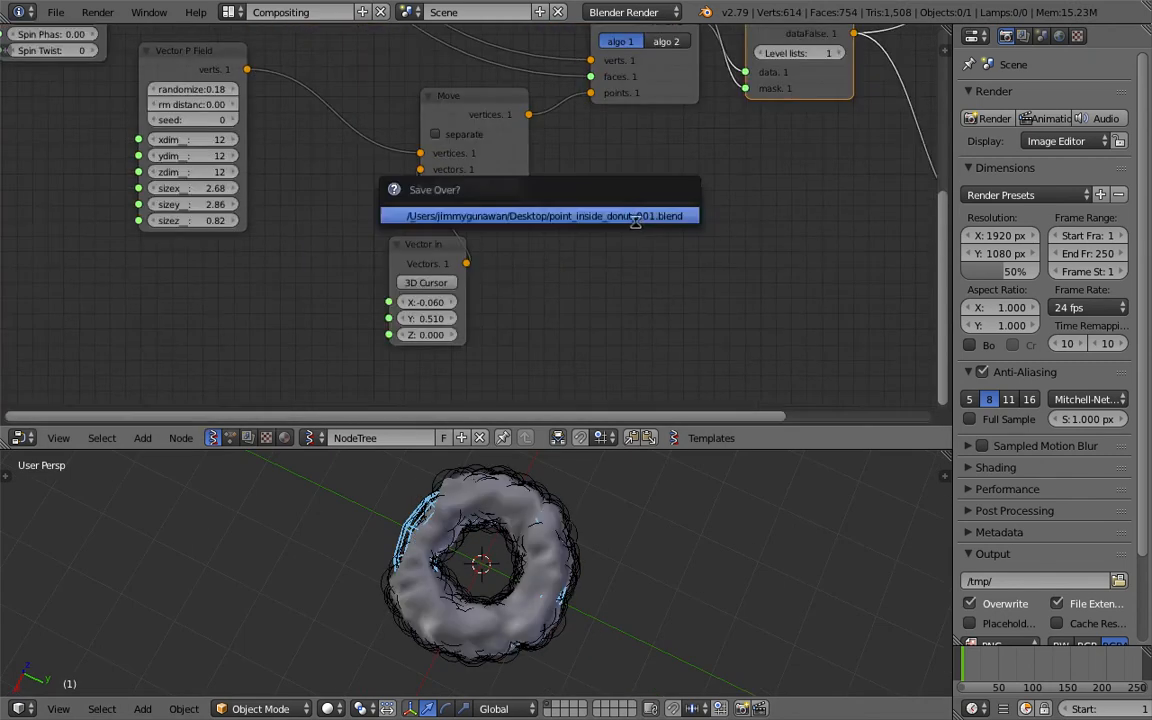
{"action": "left_click", "coordinate": [510, 213]}
Set Vector in's X to -1.050 and List Mask's Level lists to 2
{"action": "mouse_move", "coordinate": [444, 310]}
{"action": "left_mouse_down"}
{"action": "mouse_move", "coordinate": [492, 310]}
{"action": "mouse_move", "coordinate": [449, 310]}
{"action": "left_mouse_up"}
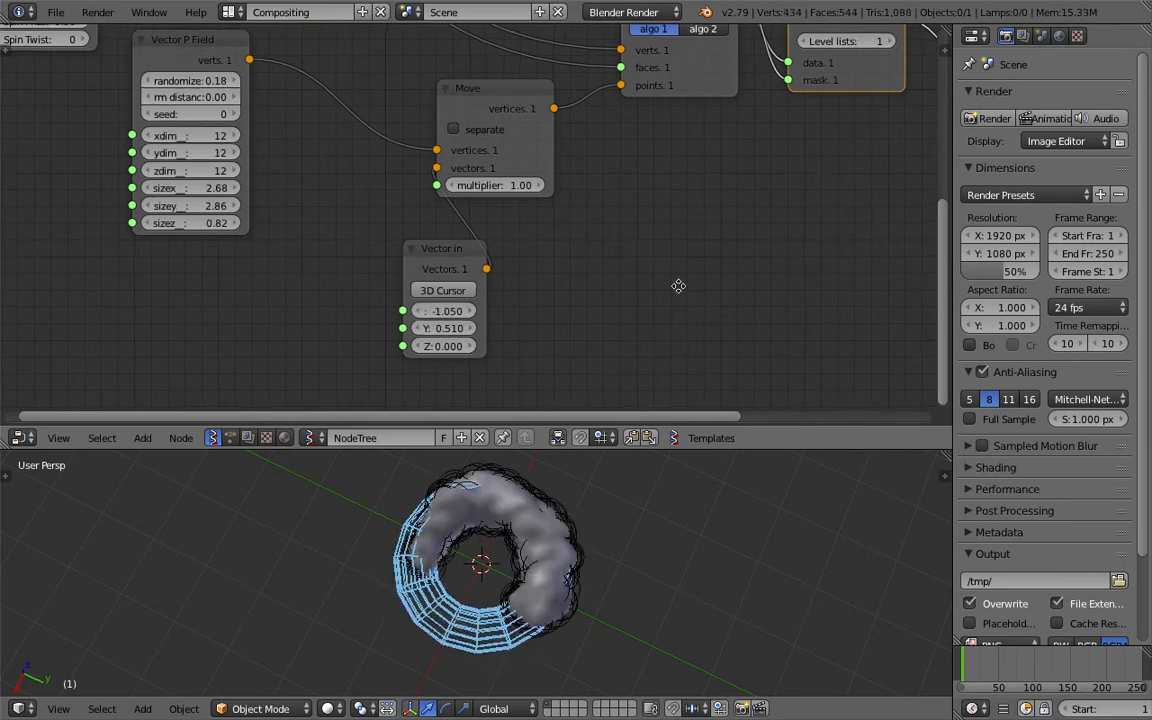
{"action": "middle_click_drag", "start_coordinate": [923, 174], "coordinate": [556, 352]}
{"action": "scroll", "coordinate": [540, 262], "scroll_direction": "up", "scroll_amount": 2}
{"action": "left_click", "coordinate": [528, 222]}
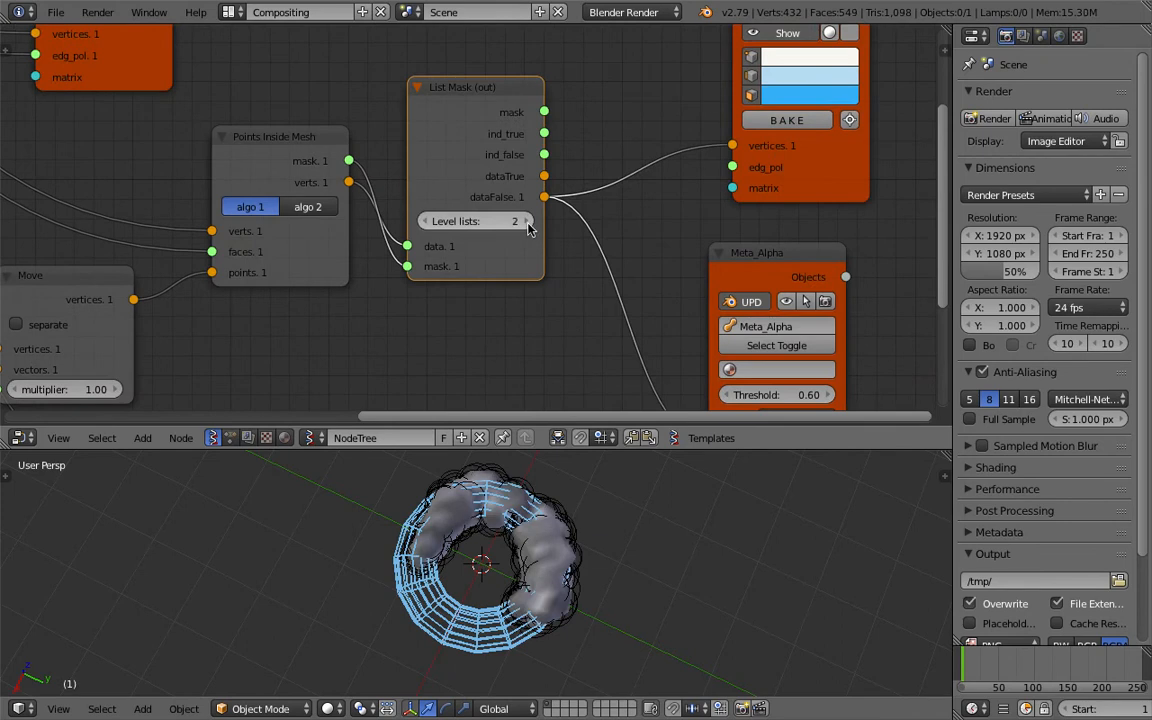
Set Vector in's X to -0.270 and the Torus node's revolution sections to 24
{"action": "middle_click_drag", "start_coordinate": [528, 229], "coordinate": [813, 124]}
{"action": "mouse_move", "coordinate": [390, 366]}
{"action": "left_mouse_down"}
{"action": "mouse_move", "coordinate": [430, 366]}
{"action": "mouse_move", "coordinate": [401, 366]}
{"action": "left_mouse_up"}
{"action": "middle_click_drag", "start_coordinate": [562, 252], "coordinate": [601, 230]}
{"action": "middle_click_drag", "start_coordinate": [292, 190], "coordinate": [410, 293]}
{"action": "left_click", "coordinate": [184, 128]}
{"action": "type", "text": "2"}
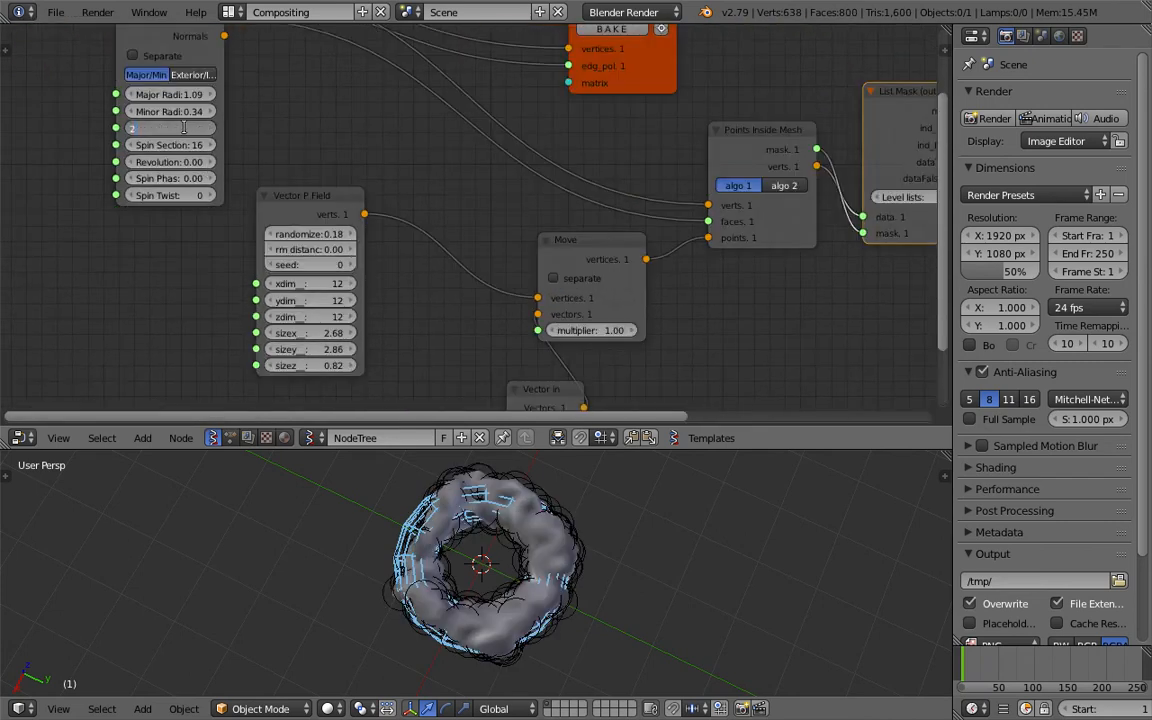
{"action": "type", "text": "4"}
{"action": "key", "text": "Return"}
Raise Vector in's X slightly and save the file over the existing one
{"action": "middle_click_drag", "start_coordinate": [351, 256], "coordinate": [268, 159]}
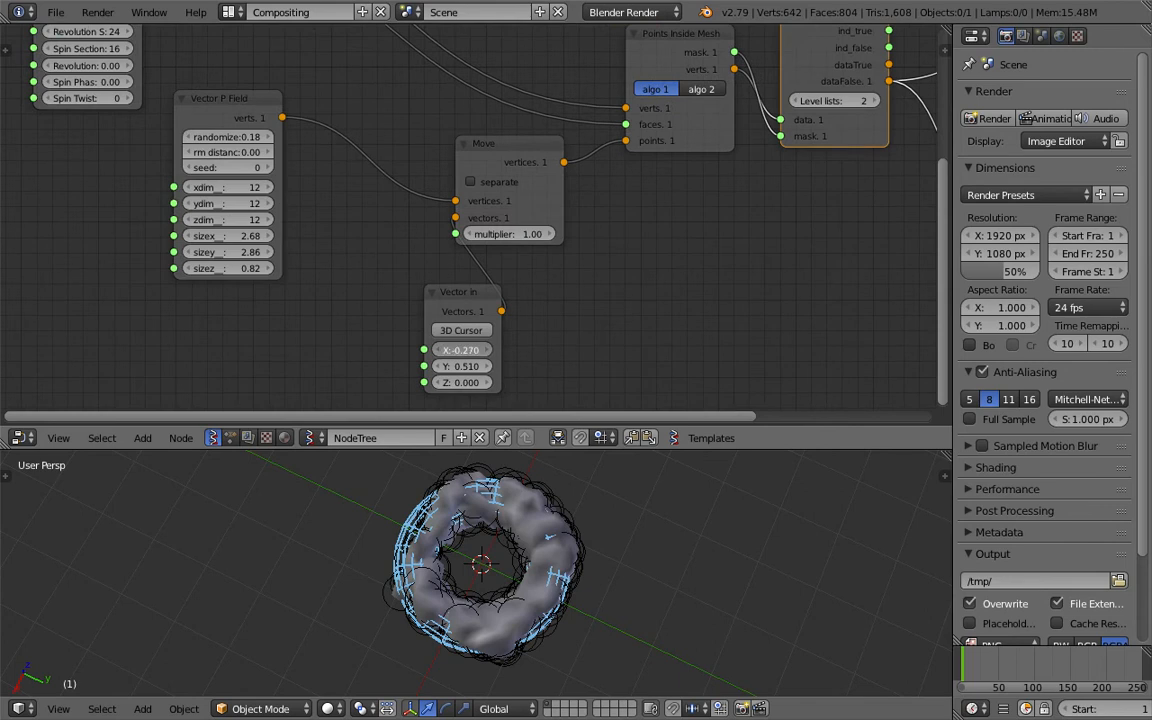
{"action": "mouse_move", "coordinate": [462, 350]}
{"action": "left_mouse_down"}
{"action": "mouse_move", "coordinate": [493, 350]}
{"action": "mouse_move", "coordinate": [482, 350]}
{"action": "left_mouse_up"}
{"action": "middle_click_drag", "start_coordinate": [556, 366], "coordinate": [114, 411]}
{"action": "key", "text": "ctrl+s"}
{"action": "left_click", "coordinate": [345, 358]}
{"action": "middle_click_drag", "start_coordinate": [545, 535], "coordinate": [460, 468]}
{"action": "middle_click_drag", "start_coordinate": [342, 353], "coordinate": [486, 303]}
{"action": "key", "text": "ctrl+s"}
{"action": "left_click", "coordinate": [486, 303]}
Shift the field points along X by setting Vector in's X to -2.760
{"action": "middle_click_drag", "start_coordinate": [136, 309], "coordinate": [279, 299]}
{"action": "left_click_drag", "start_coordinate": [312, 337], "coordinate": [257, 337]}
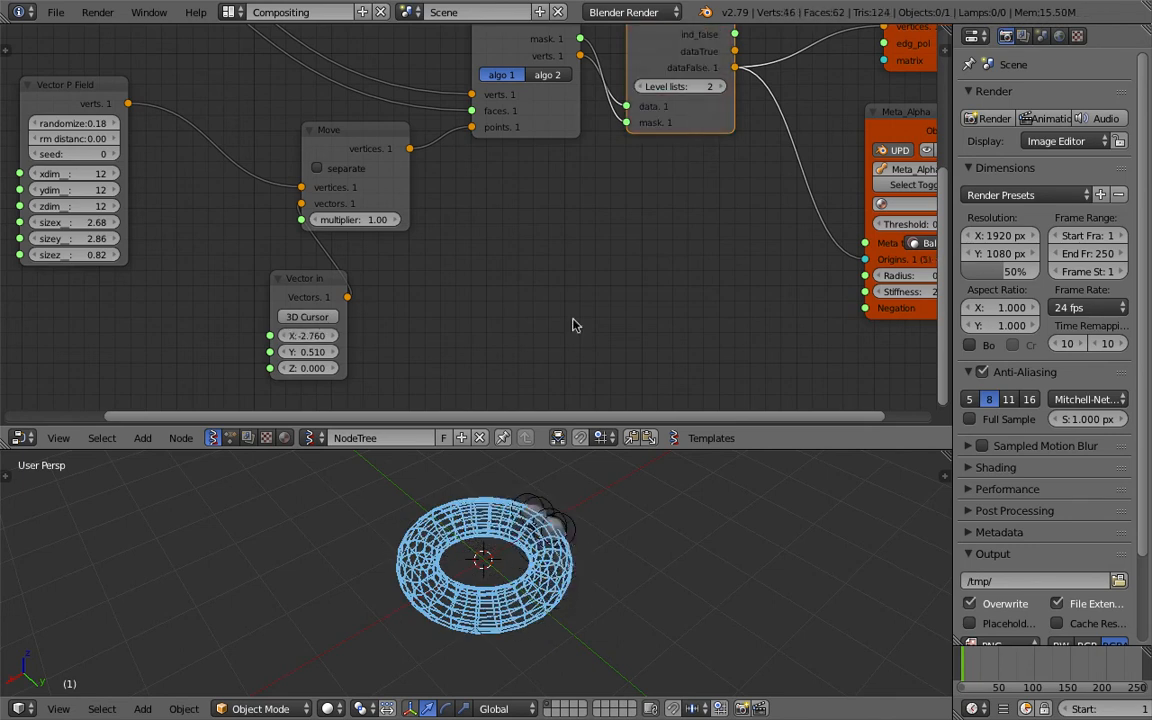
{"action": "middle_click_drag", "start_coordinate": [661, 229], "coordinate": [568, 321]}
{"action": "scroll", "coordinate": [559, 193], "scroll_direction": "up", "scroll_amount": 3}
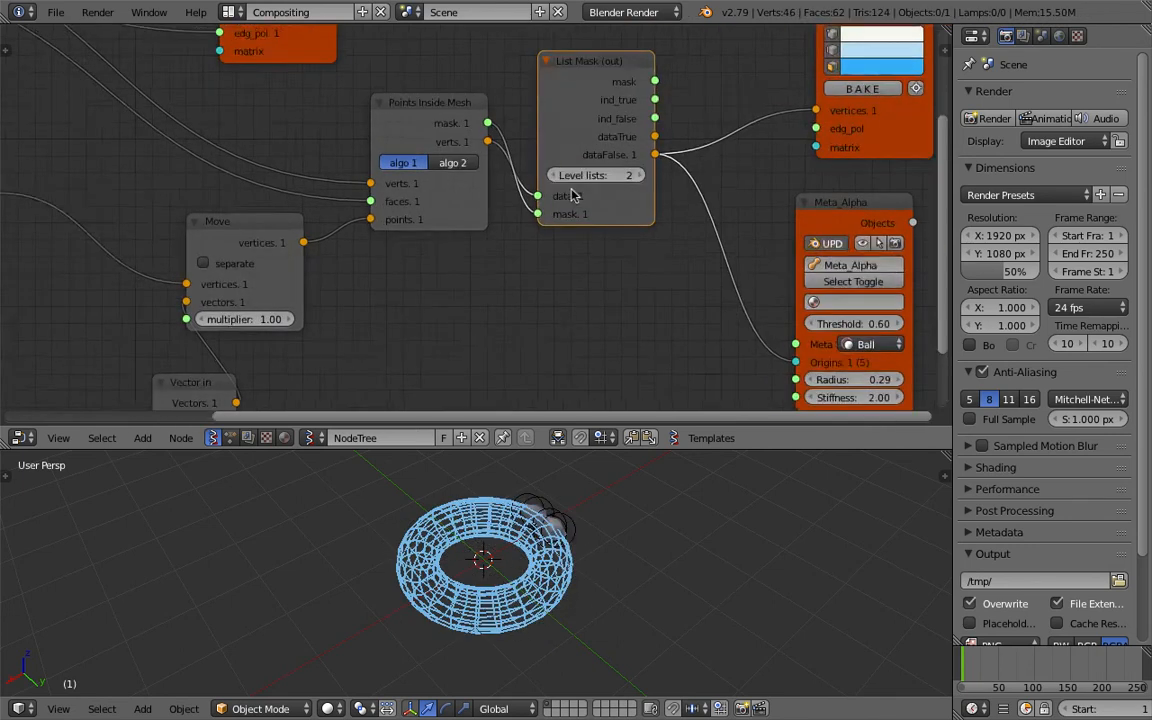
{"action": "scroll", "coordinate": [609, 162], "scroll_direction": "down", "scroll_amount": 4}
{"action": "middle_click_drag", "start_coordinate": [355, 273], "coordinate": [404, 198]}
{"action": "middle_click_drag", "start_coordinate": [290, 312], "coordinate": [355, 247]}
{"action": "scroll", "coordinate": [355, 247], "scroll_direction": "down", "scroll_amount": 1}
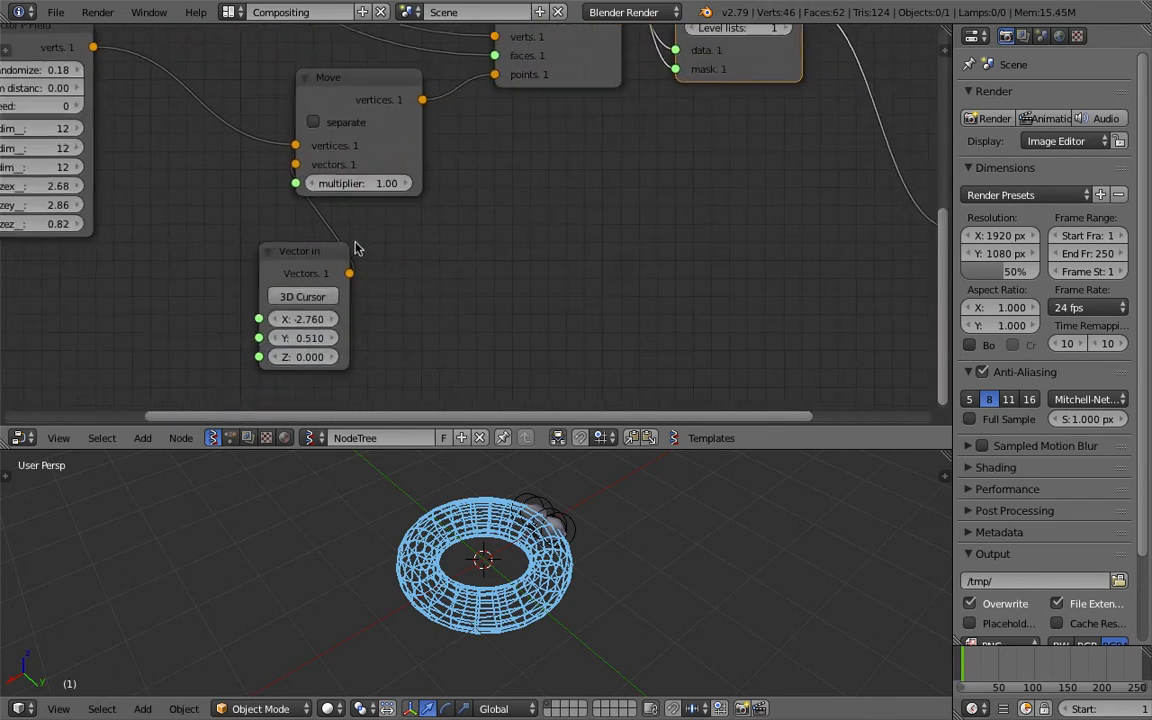
Set Vector in's X to -0.390 and List Mask's Level lists to 1
{"action": "left_click_drag", "start_coordinate": [303, 319], "coordinate": [396, 319]}
{"action": "middle_click_drag", "start_coordinate": [676, 216], "coordinate": [483, 303]}
{"action": "scroll", "coordinate": [484, 300], "scroll_direction": "down", "scroll_amount": 2}
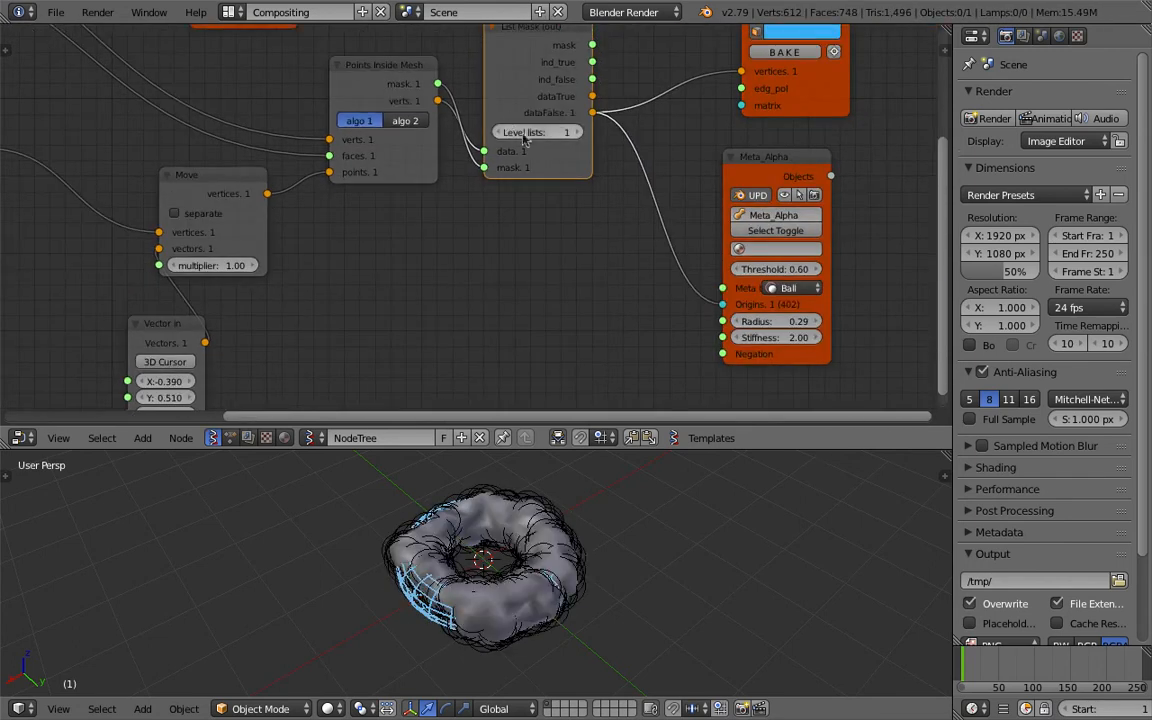
Reposition the Vector in node to the lower left of Move and set its X to 0 and Z to 0.480
{"action": "middle_click_drag", "start_coordinate": [388, 218], "coordinate": [482, 102]}
{"action": "left_click_drag", "start_coordinate": [280, 207], "coordinate": [188, 185]}
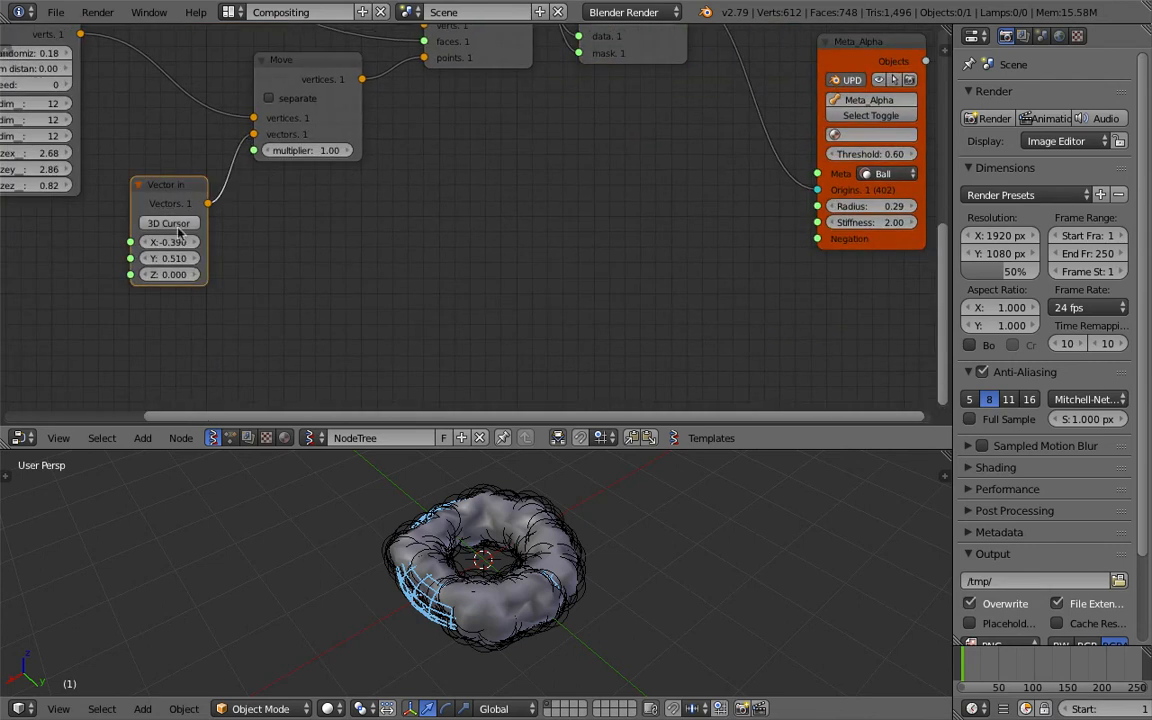
{"action": "mouse_move", "coordinate": [178, 242]}
{"action": "left_mouse_down"}
{"action": "mouse_move", "coordinate": [226, 242]}
{"action": "mouse_move", "coordinate": [123, 242]}
{"action": "mouse_move", "coordinate": [193, 242]}
{"action": "left_mouse_up"}
{"action": "middle_click_drag", "start_coordinate": [296, 225], "coordinate": [351, 240]}
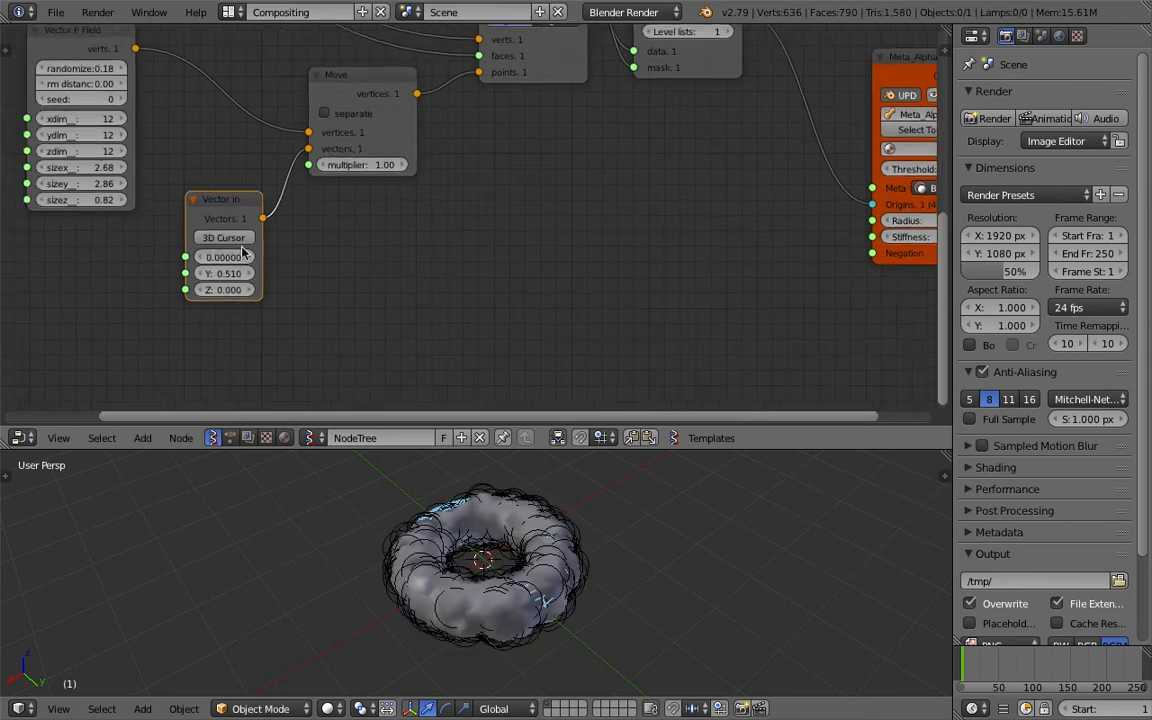
{"action": "middle_click_drag", "start_coordinate": [242, 252], "coordinate": [253, 244]}
{"action": "mouse_move", "coordinate": [242, 283]}
{"action": "left_mouse_down"}
{"action": "mouse_move", "coordinate": [265, 283]}
{"action": "mouse_move", "coordinate": [253, 283]}
{"action": "left_mouse_up"}
{"action": "middle_click_drag", "start_coordinate": [620, 535], "coordinate": [780, 517]}
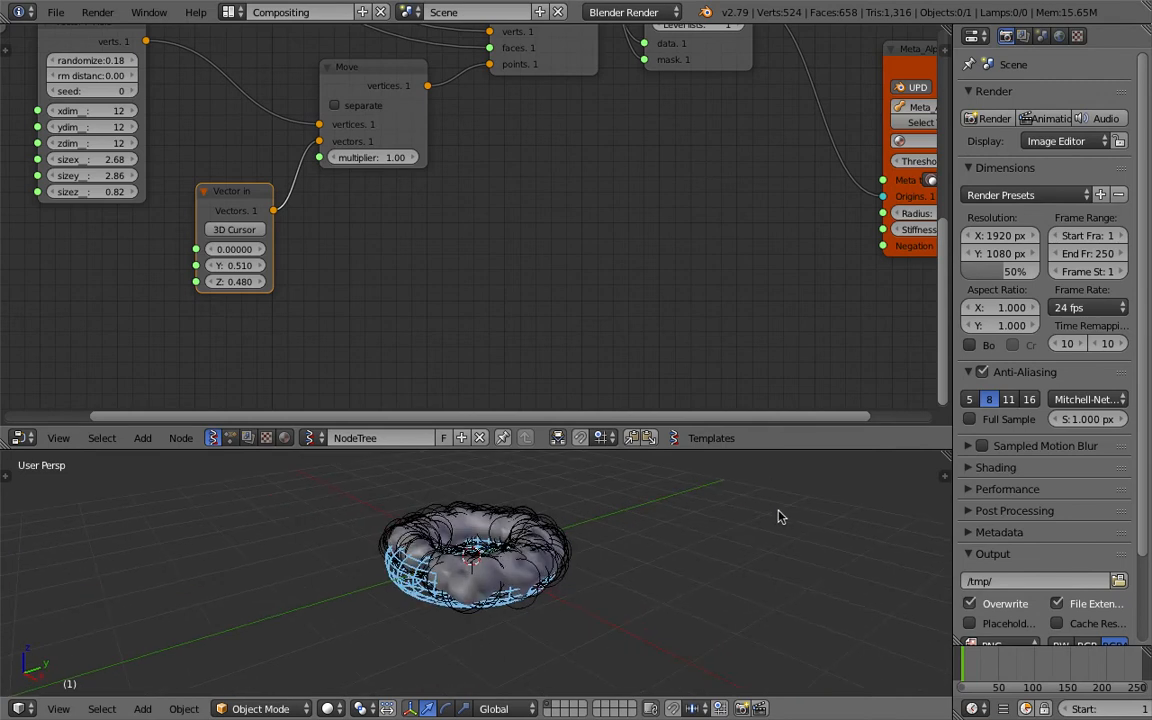
Add a Viewer BMesh node below the Points Inside Mesh and List Mask nodes
{"action": "scroll", "coordinate": [618, 210], "scroll_direction": "down", "scroll_amount": 1}
{"action": "middle_click_drag", "start_coordinate": [618, 210], "coordinate": [519, 269]}
{"action": "scroll", "coordinate": [563, 242], "scroll_direction": "down", "scroll_amount": 1}
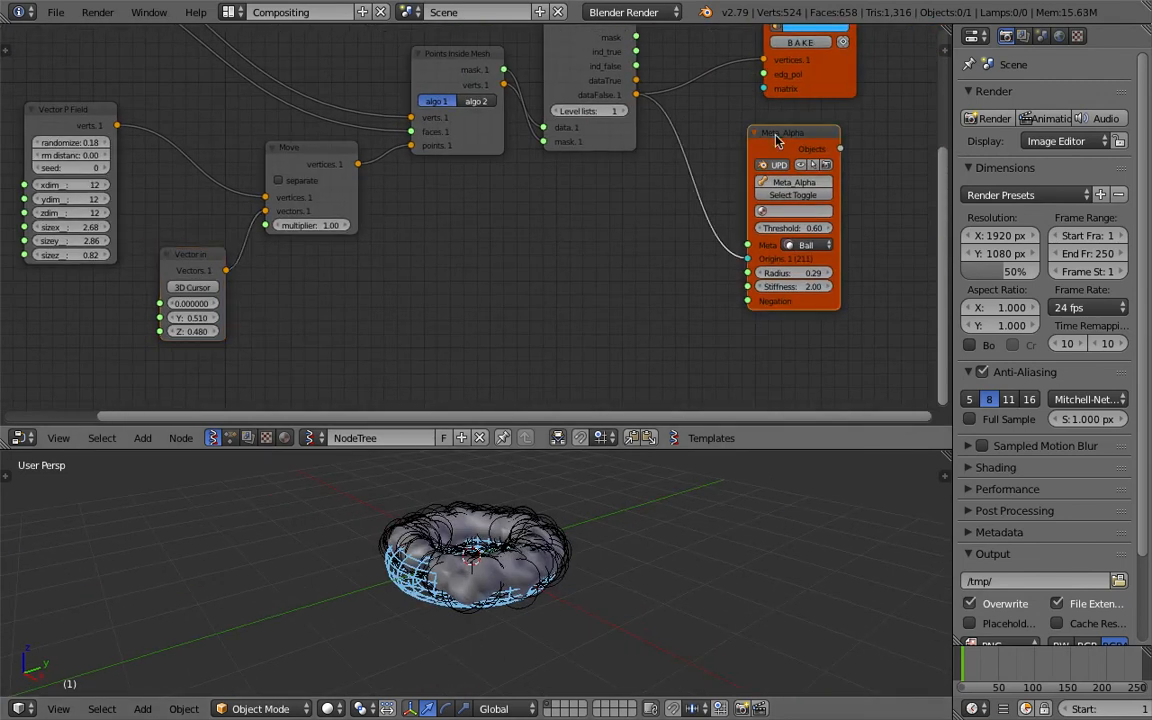
{"action": "middle_click_drag", "start_coordinate": [771, 178], "coordinate": [785, 221]}
{"action": "scroll", "coordinate": [606, 217], "scroll_direction": "down", "scroll_amount": 1}
{"action": "middle_click_drag", "start_coordinate": [606, 217], "coordinate": [645, 208]}
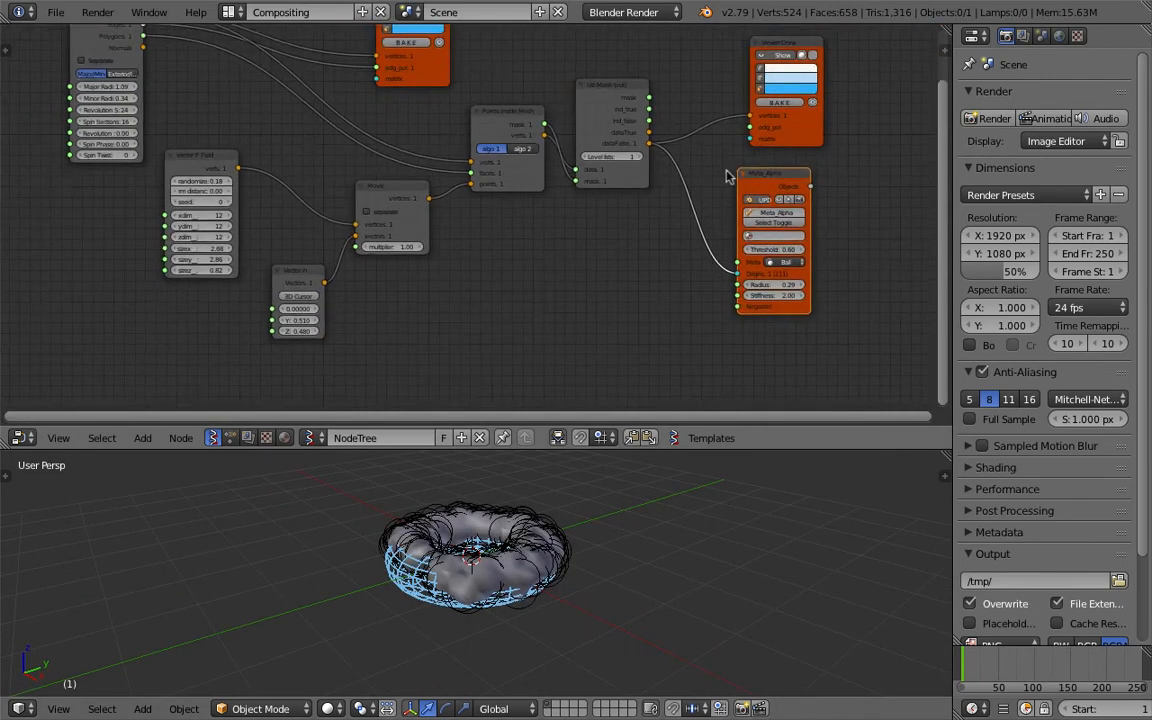
{"action": "key", "text": "shift+a"}
{"action": "left_click", "coordinate": [540, 227]}
{"action": "type", "text": "bme"}
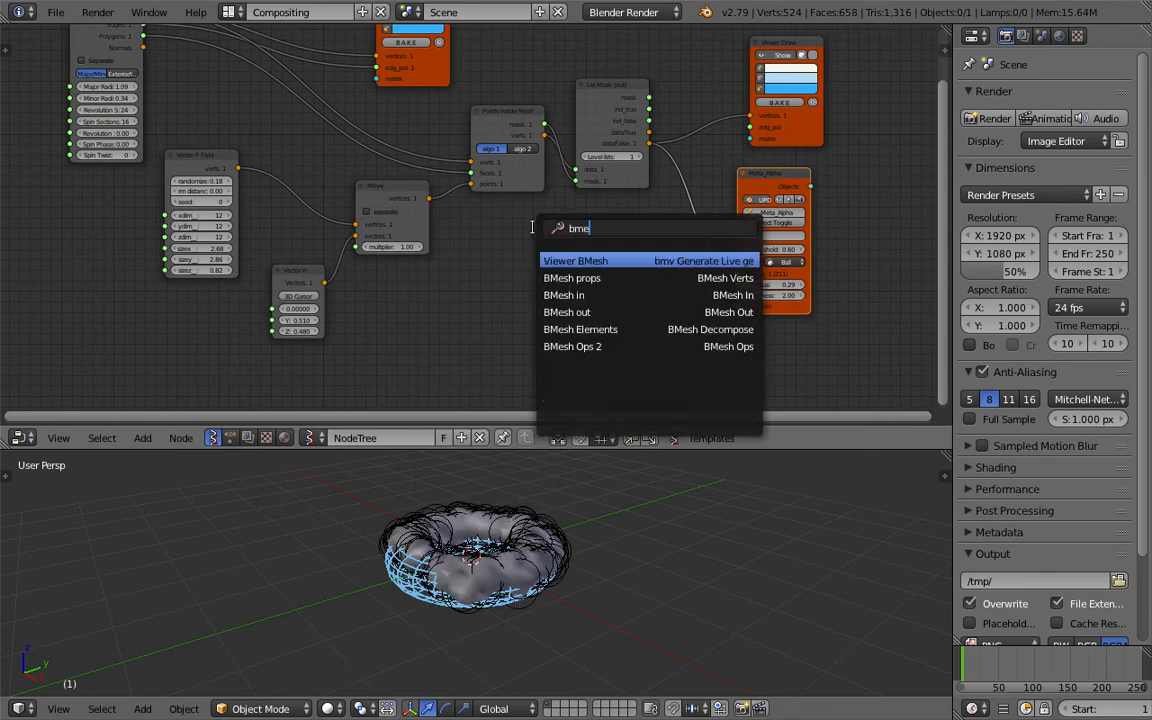
{"action": "key", "text": "Return"}
{"action": "left_click", "coordinate": [539, 243]}
Link the Torus node's Vertices and Polygons outputs to the Viewer BMesh's vertices and faces inputs
{"action": "middle_click_drag", "start_coordinate": [431, 194], "coordinate": [493, 219]}
{"action": "scroll", "coordinate": [485, 215], "scroll_direction": "down", "scroll_amount": 1}
{"action": "left_click_drag", "start_coordinate": [232, 58], "coordinate": [598, 356]}
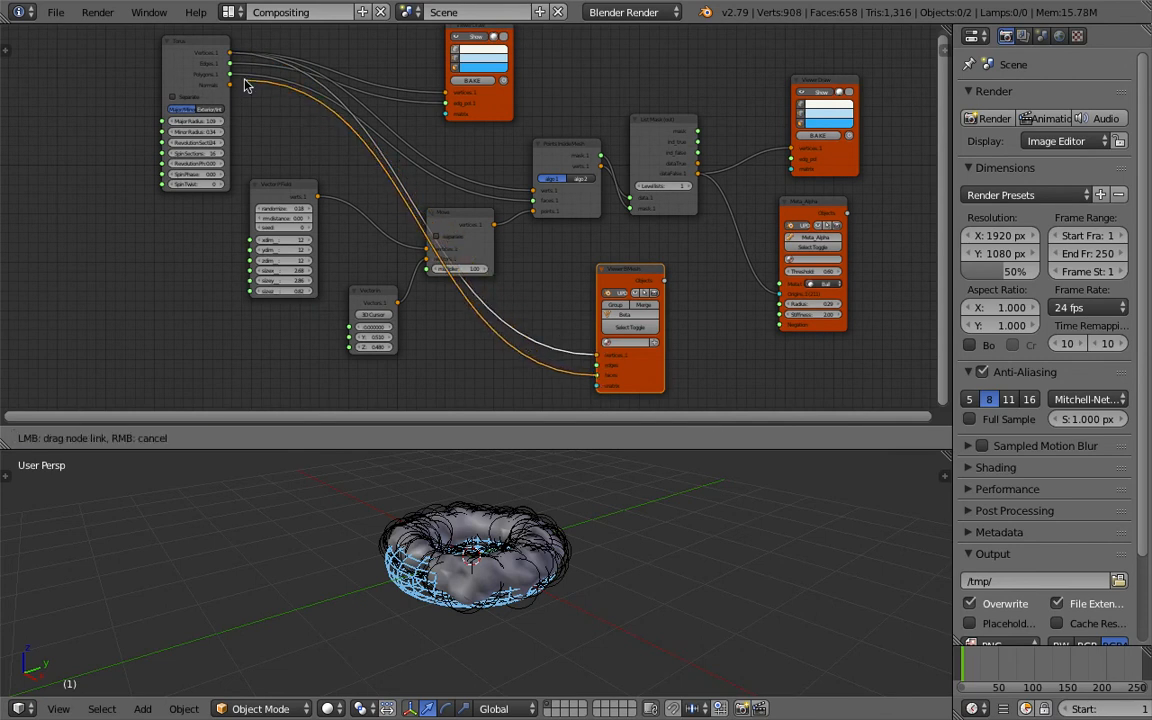
{"action": "left_click_drag", "start_coordinate": [233, 76], "coordinate": [234, 74]}
Give the torus mesh object a new material with a peach diffuse colour of about R 0.800, G 0.452, B 0.315
{"action": "middle_click_drag", "start_coordinate": [538, 461], "coordinate": [518, 500]}
{"action": "scroll", "coordinate": [472, 498], "scroll_direction": "up", "scroll_amount": 2}
{"action": "scroll", "coordinate": [597, 291], "scroll_direction": "up", "scroll_amount": 4}
{"action": "middle_click_drag", "start_coordinate": [677, 344], "coordinate": [585, 287]}
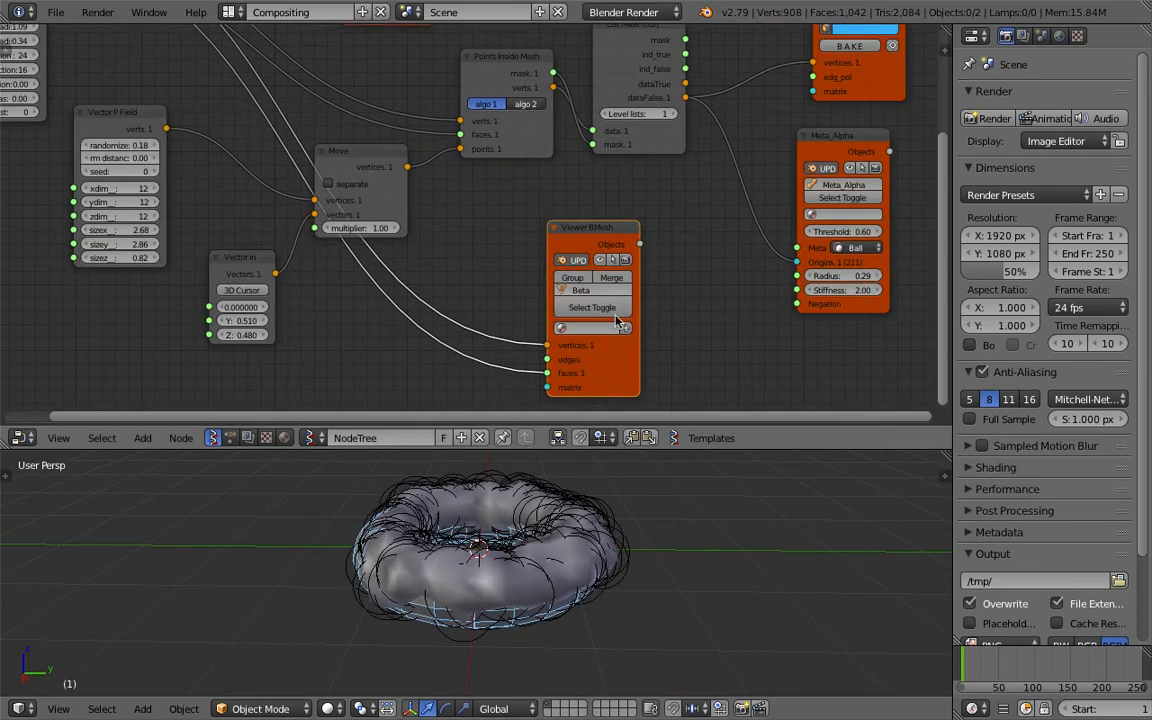
{"action": "middle_click_drag", "start_coordinate": [575, 557], "coordinate": [632, 482]}
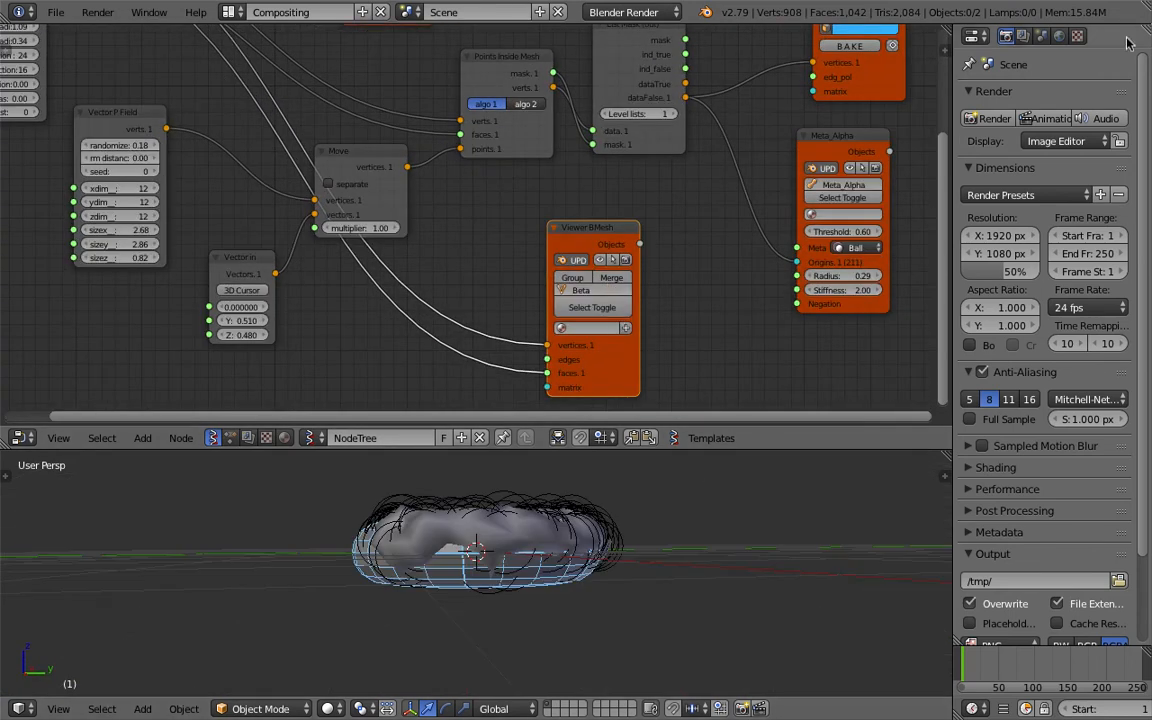
{"action": "right_click", "coordinate": [549, 568]}
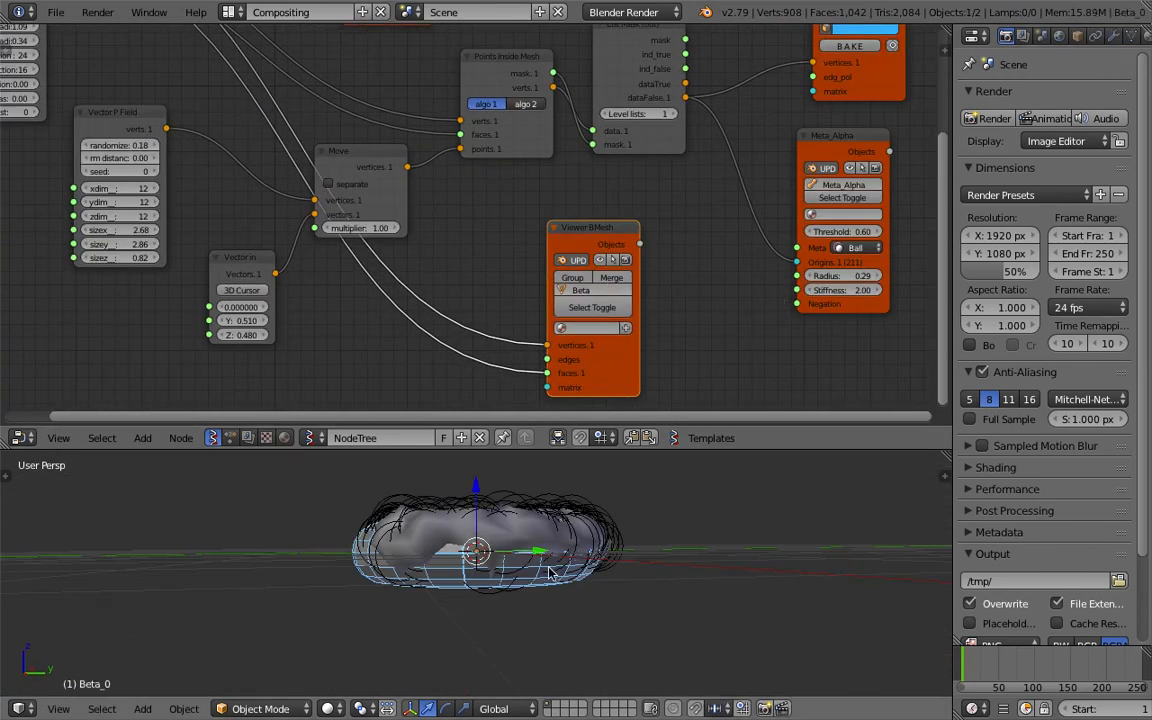
{"action": "left_click", "coordinate": [1130, 37]}
{"action": "left_click", "coordinate": [1035, 156]}
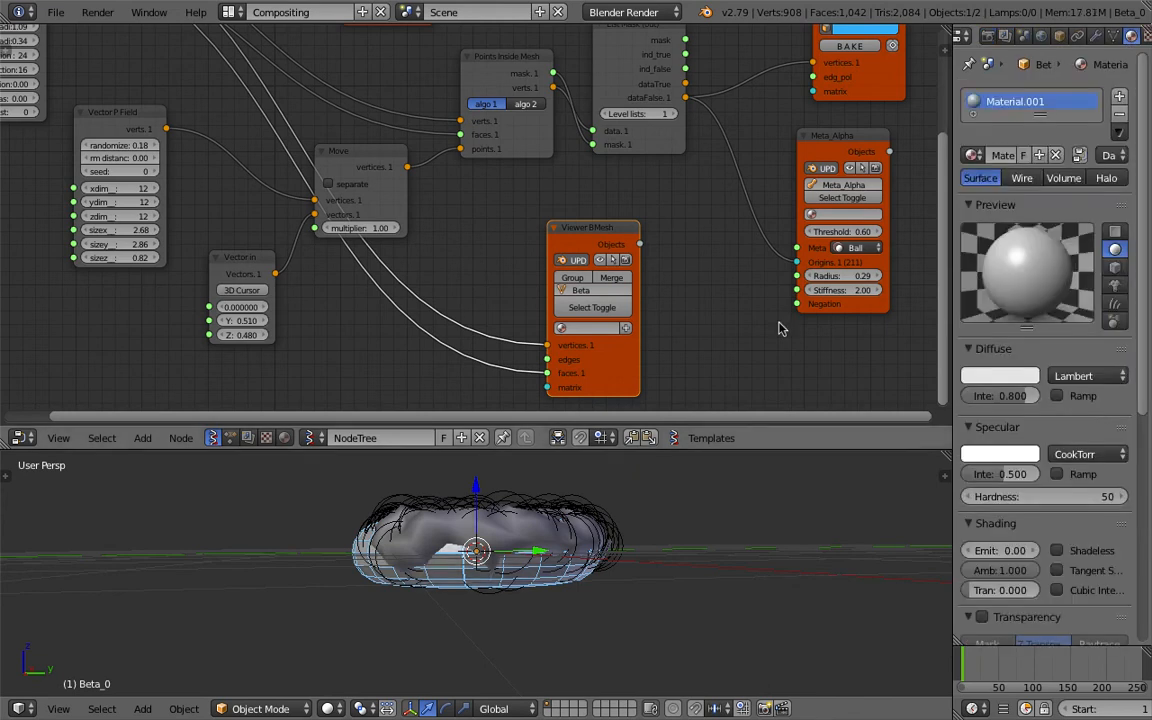
{"action": "left_click", "coordinate": [985, 377]}
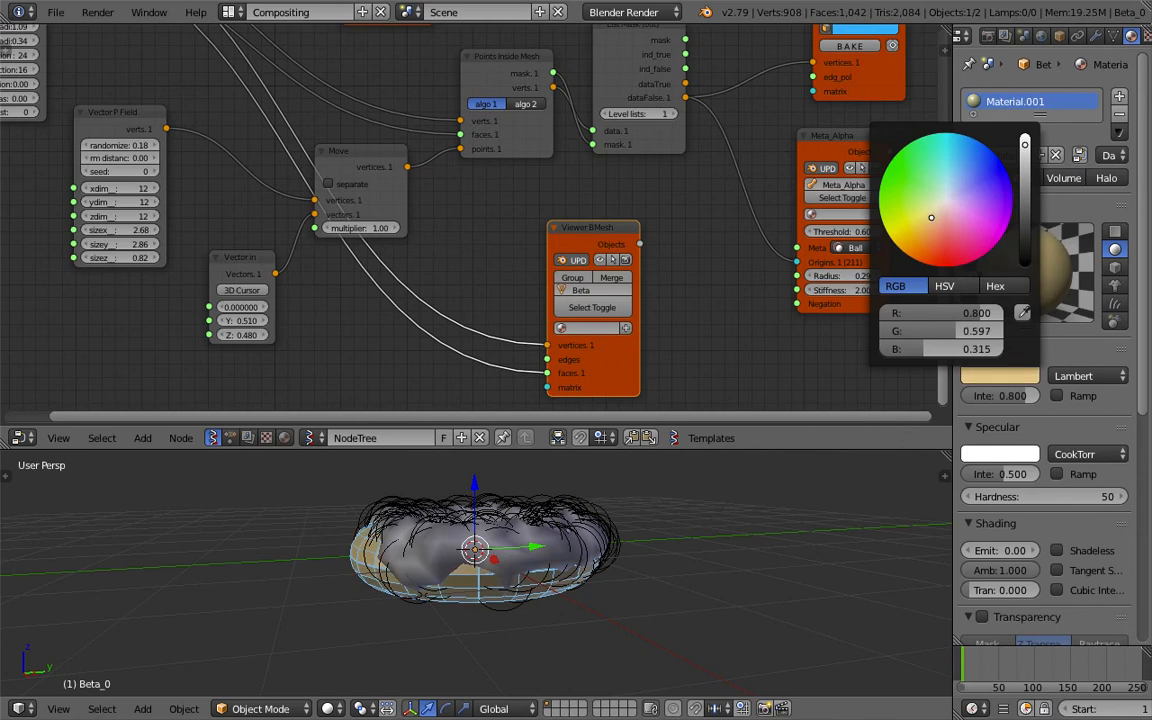
{"action": "left_click_drag", "start_coordinate": [931, 217], "coordinate": [935, 231]}
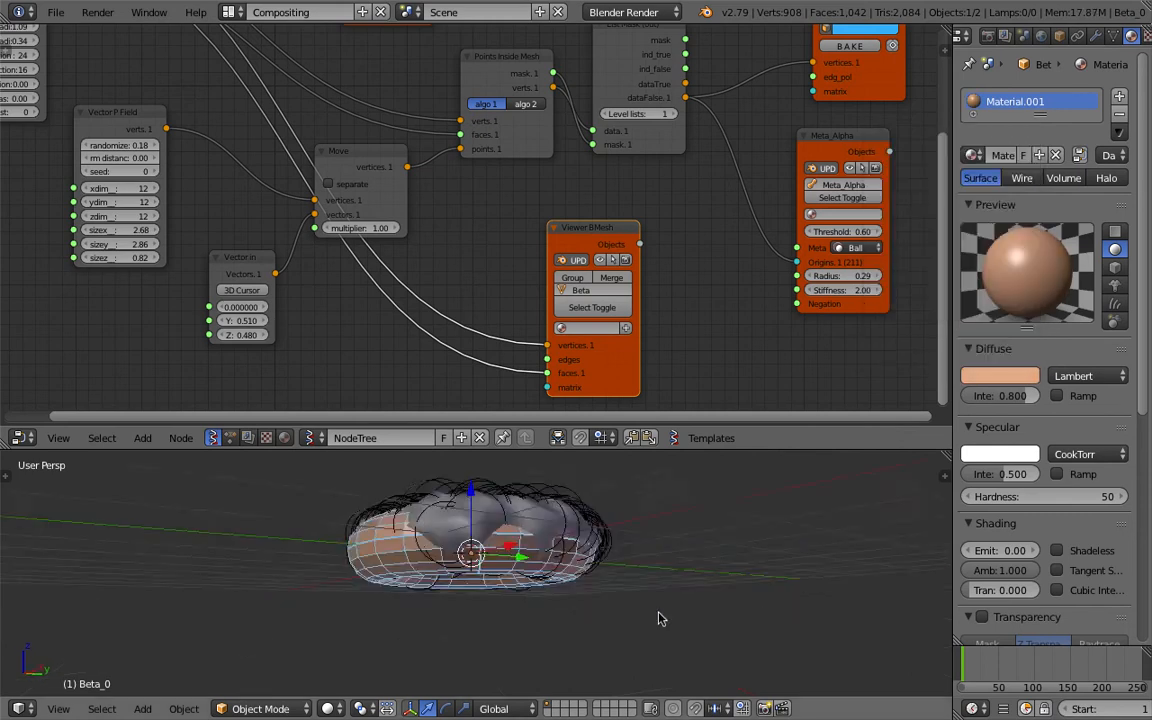
Create a new material with a light pink diffuse colour for the metaball and assign Material.002 in the Metaball node
{"action": "middle_click_drag", "start_coordinate": [661, 617], "coordinate": [588, 614]}
{"action": "middle_click_drag", "start_coordinate": [766, 273], "coordinate": [520, 297]}
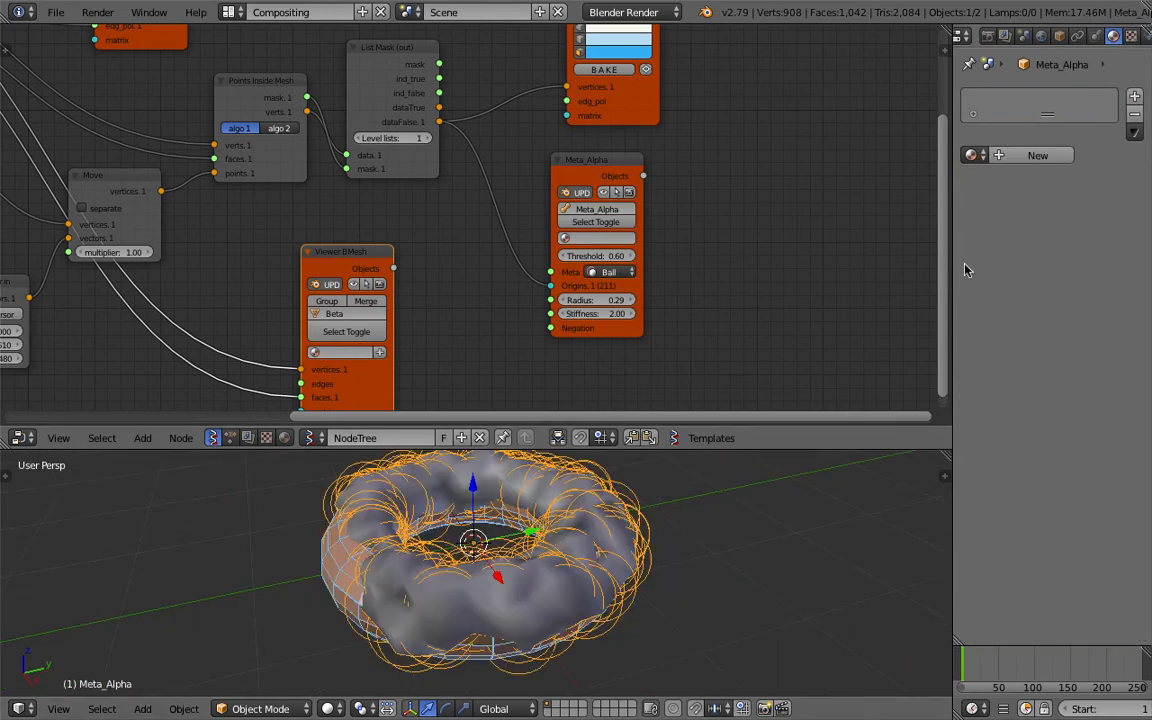
{"action": "left_click", "coordinate": [1033, 156]}
{"action": "left_click", "coordinate": [996, 378]}
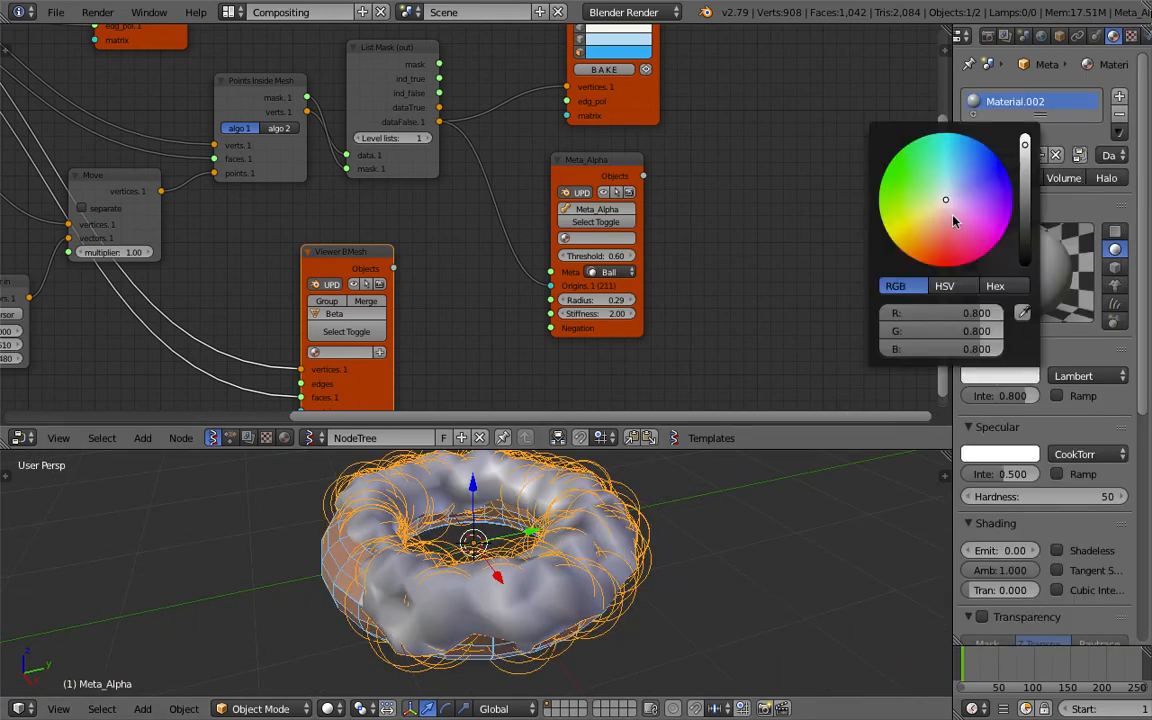
{"action": "left_click", "coordinate": [966, 198]}
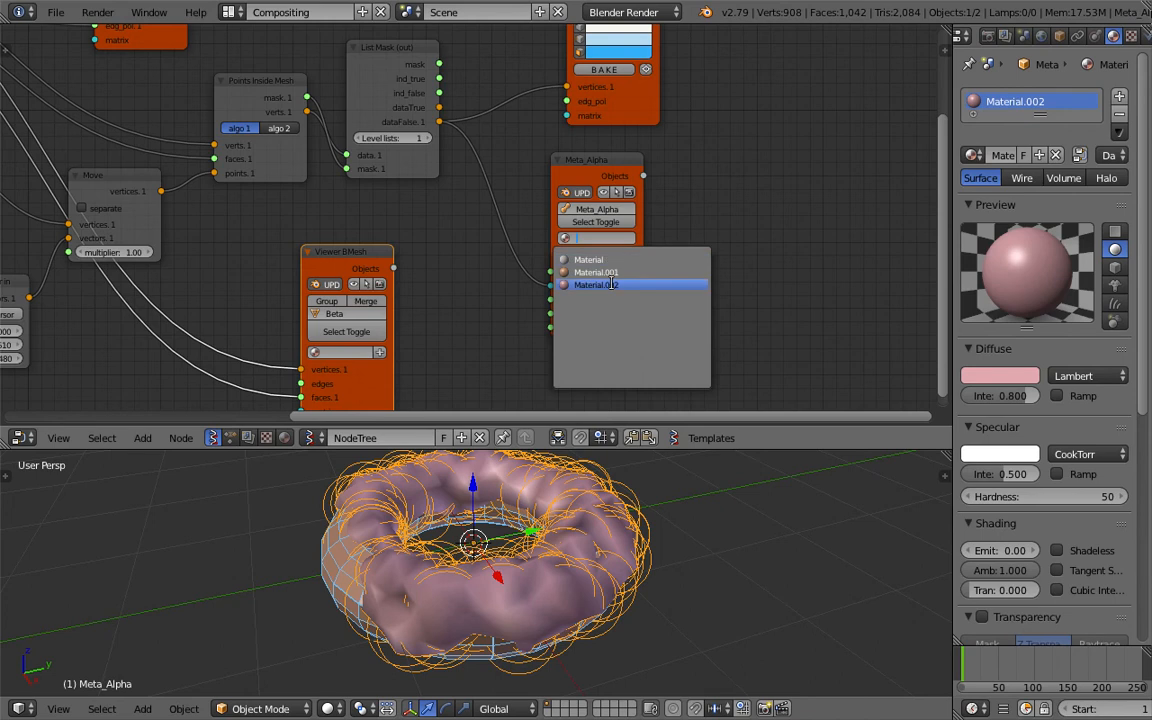
{"action": "left_click", "coordinate": [596, 285]}
Darken the torus mesh material's diffuse colour to a very dark, desaturated brown
{"action": "middle_click_drag", "start_coordinate": [470, 578], "coordinate": [420, 575]}
{"action": "right_click", "coordinate": [420, 575]}
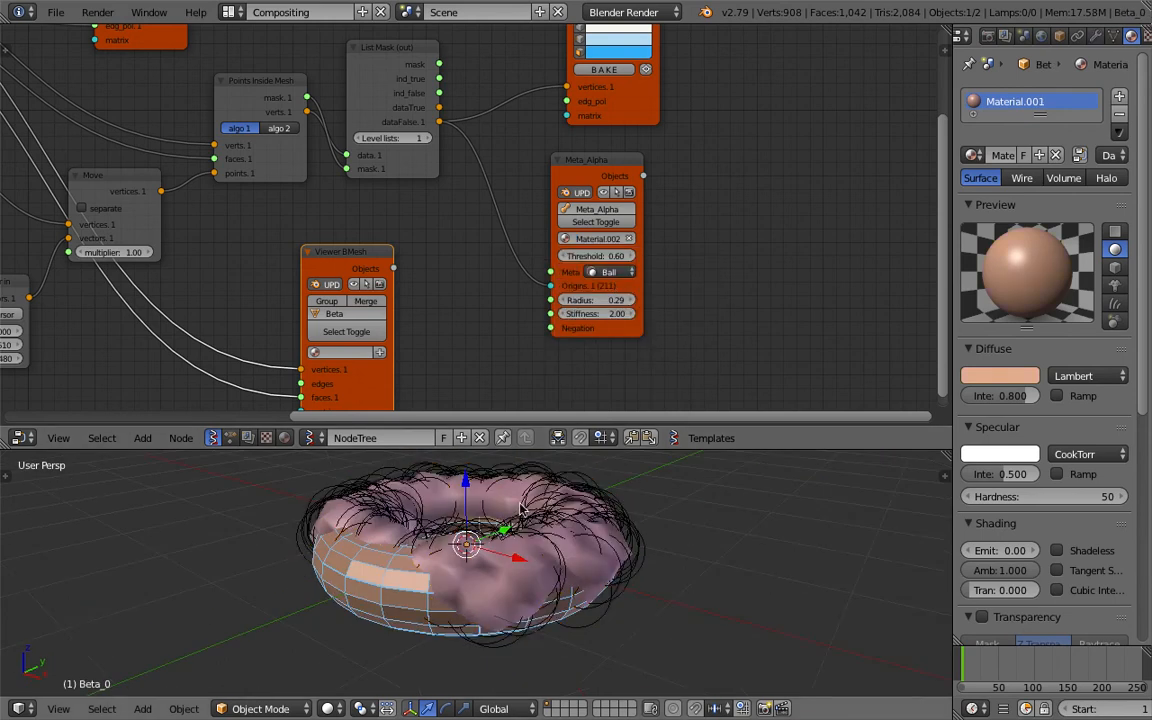
{"action": "left_click", "coordinate": [994, 378]}
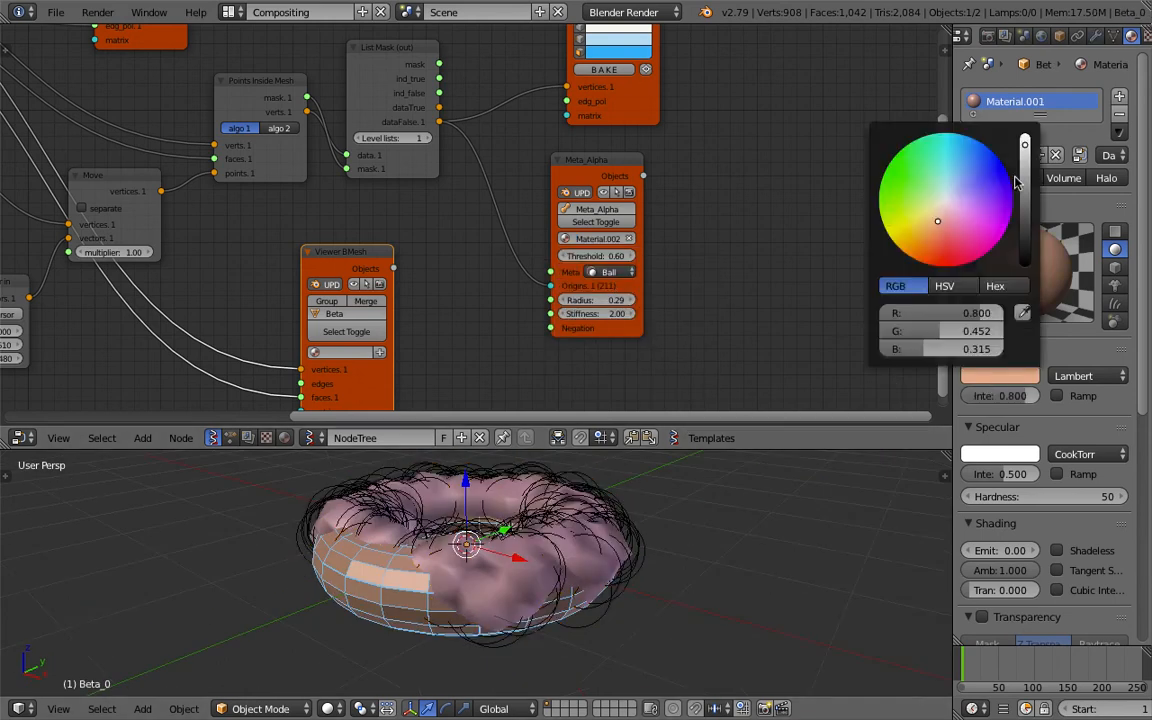
{"action": "left_click_drag", "start_coordinate": [1023, 178], "coordinate": [1025, 210]}
{"action": "left_click_drag", "start_coordinate": [937, 221], "coordinate": [941, 209]}
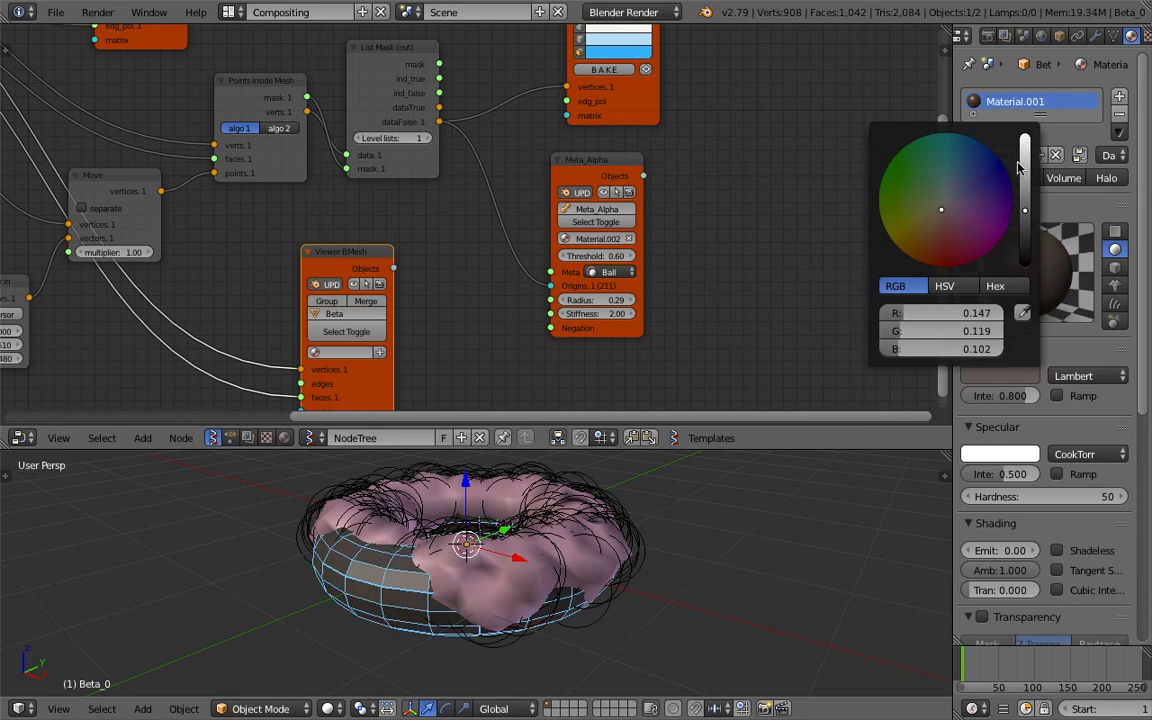
{"action": "left_click_drag", "start_coordinate": [1025, 169], "coordinate": [1025, 222]}
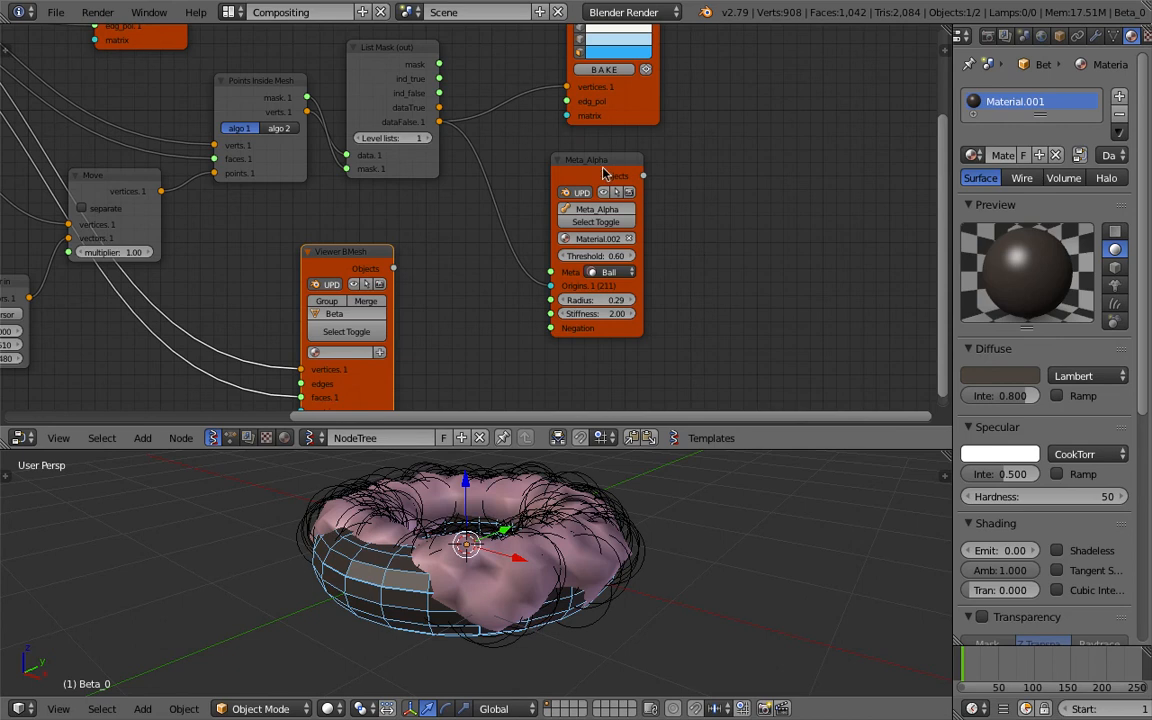
Select the metaball object and toggle its selection off and on through the Metaball node
{"action": "left_click", "coordinate": [608, 177]}
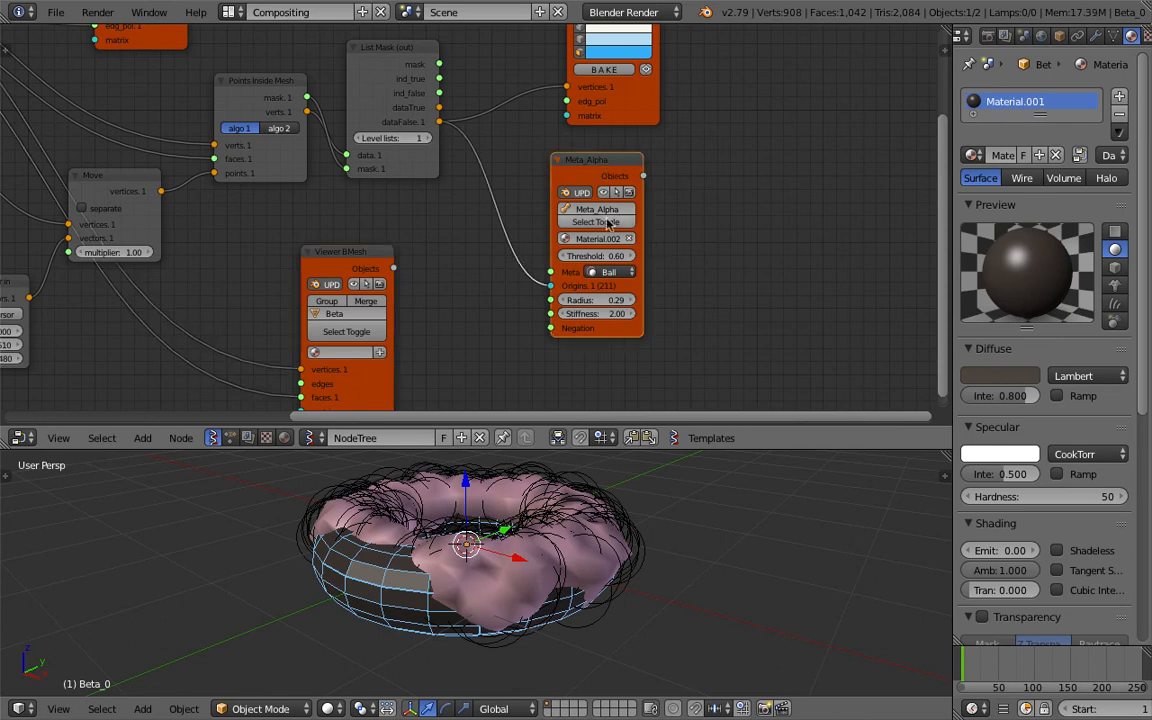
{"action": "right_click", "coordinate": [515, 484]}
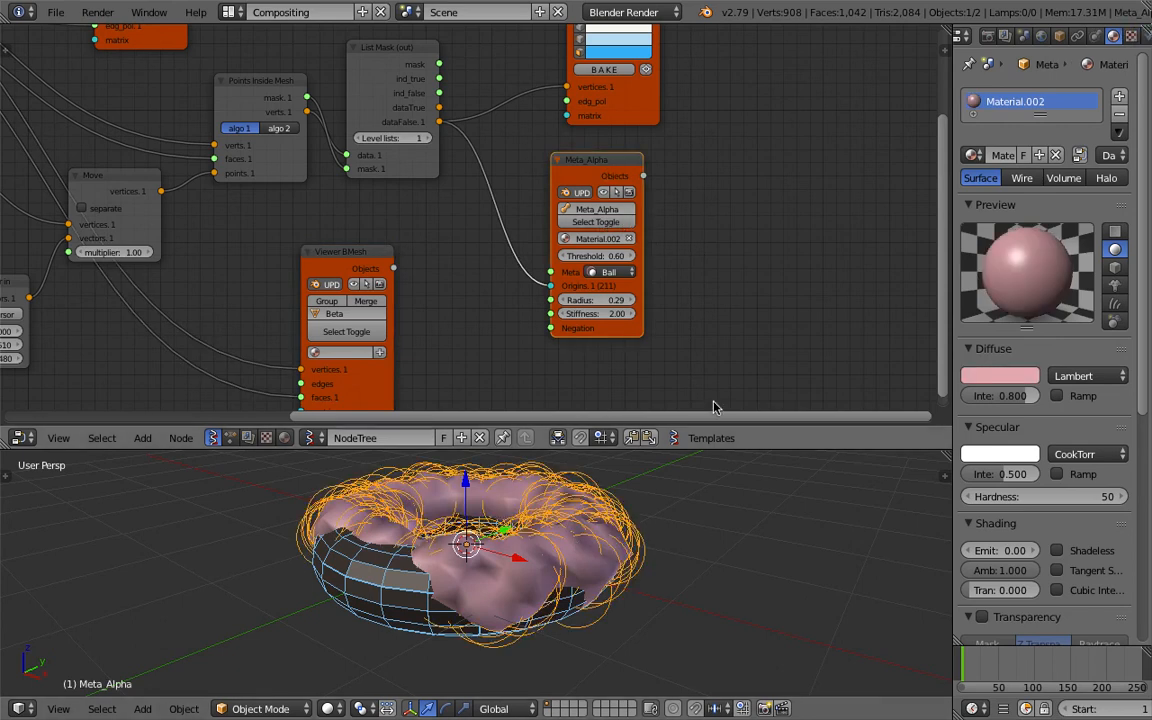
{"action": "scroll", "coordinate": [621, 268], "scroll_direction": "up", "scroll_amount": 2}
{"action": "left_click", "coordinate": [626, 223]}
{"action": "left_click", "coordinate": [627, 223]}
{"action": "left_click", "coordinate": [627, 223]}
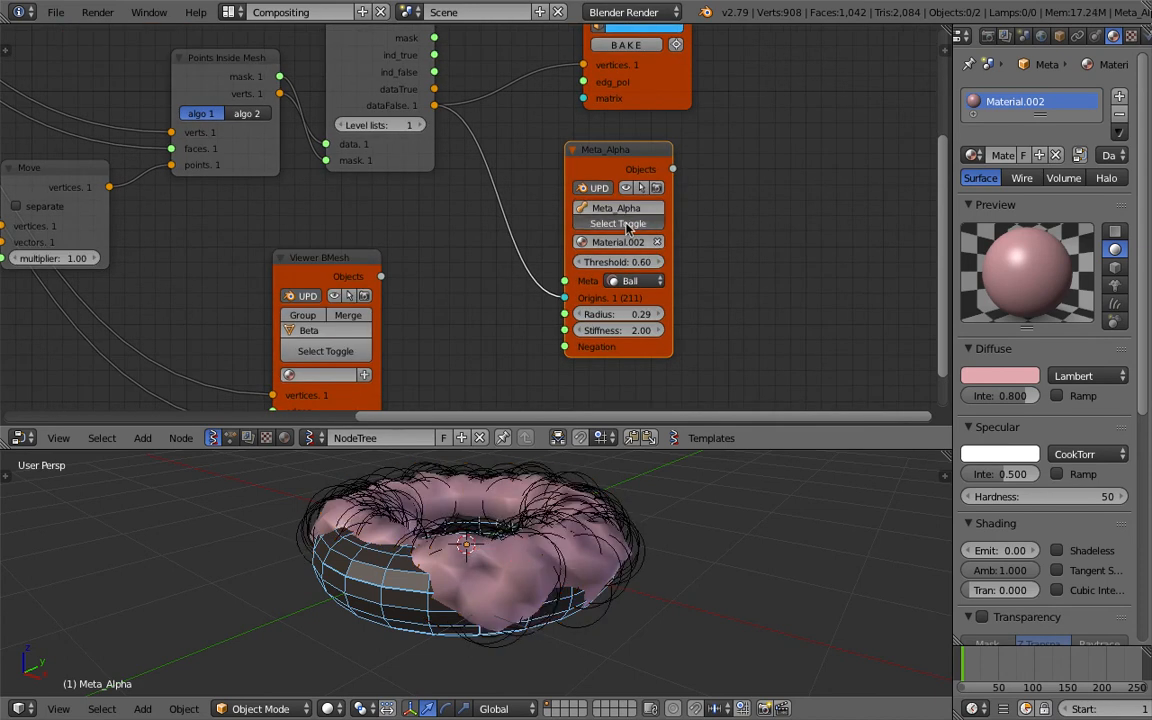
{"action": "left_click", "coordinate": [626, 223]}
{"action": "left_click", "coordinate": [626, 223]}
{"action": "left_click", "coordinate": [626, 223]}
Change the metaball material's diffuse colour to a bright magenta pink at full brightness
{"action": "left_click", "coordinate": [1000, 375]}
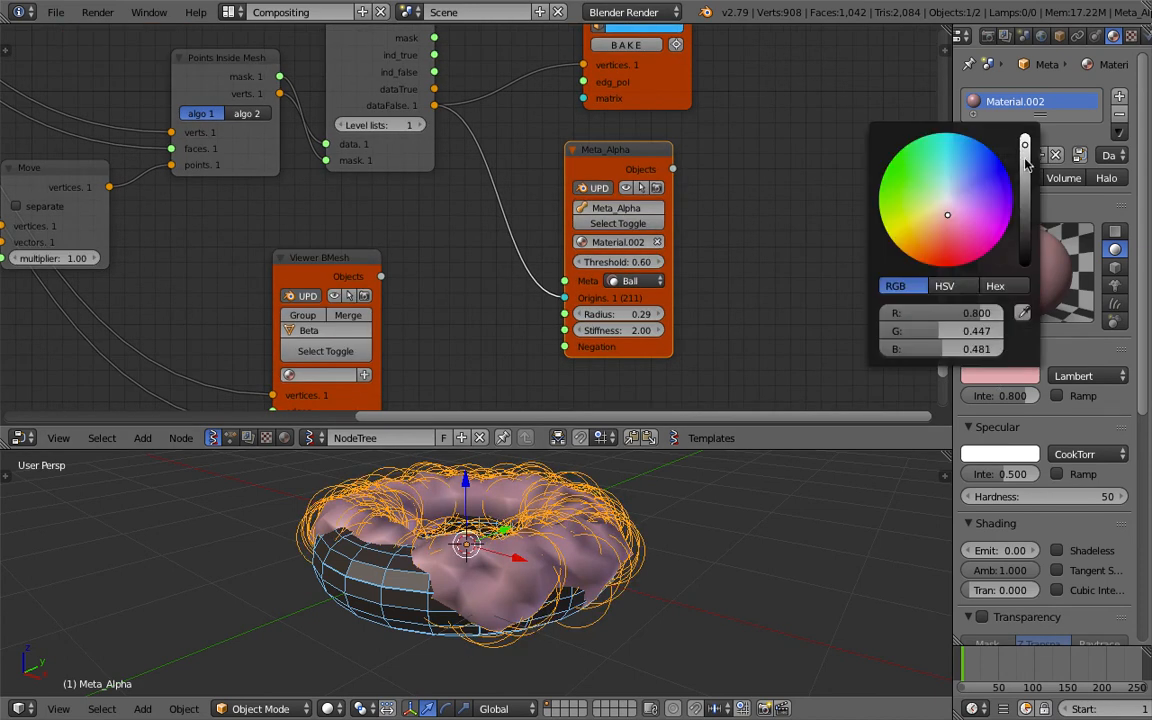
{"action": "left_click_drag", "start_coordinate": [1028, 163], "coordinate": [1013, 152]}
{"action": "left_click_drag", "start_coordinate": [955, 210], "coordinate": [975, 202]}
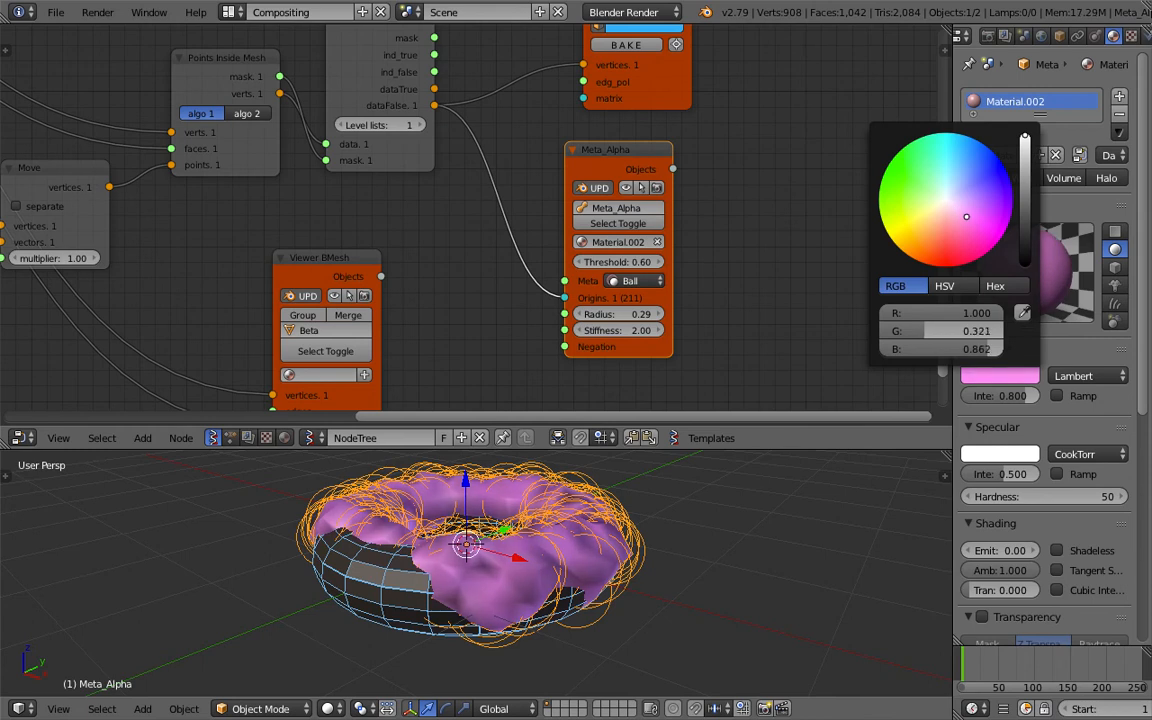
{"action": "scroll", "coordinate": [601, 545], "scroll_direction": "down", "scroll_amount": 1}
{"action": "middle_click_drag", "start_coordinate": [601, 545], "coordinate": [702, 573]}
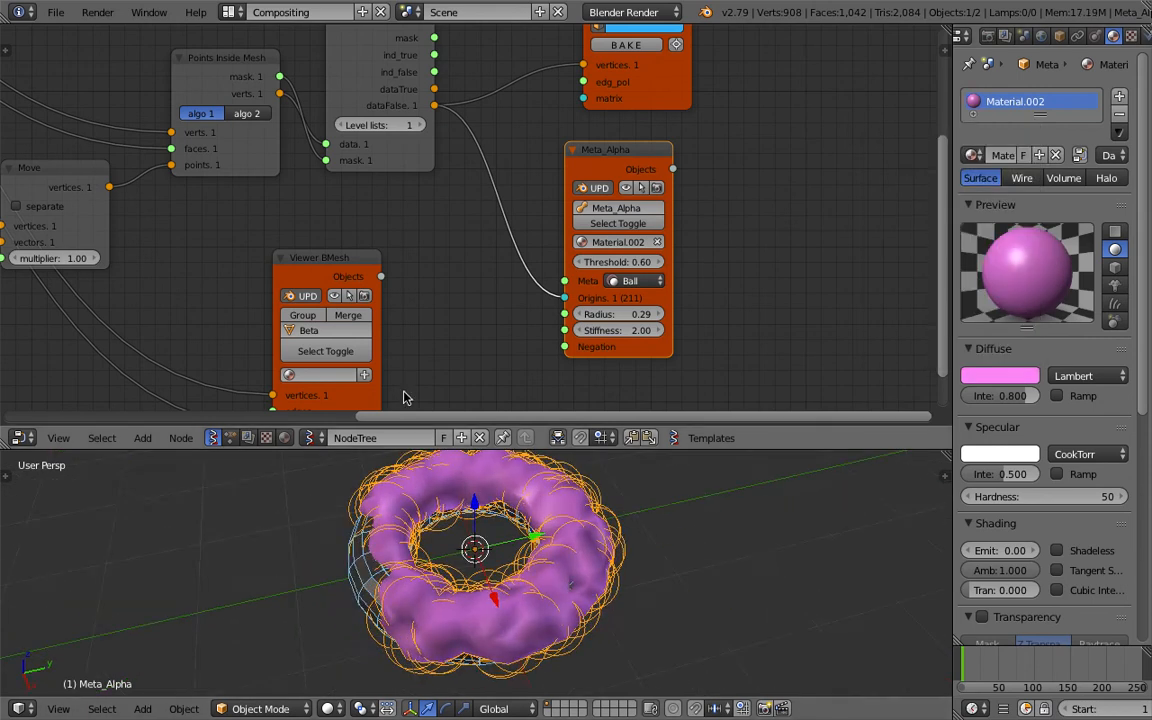
Set Vector in's Y to 0.270 and the Metaball node's radius to 0.33
{"action": "middle_click_drag", "start_coordinate": [204, 302], "coordinate": [422, 240]}
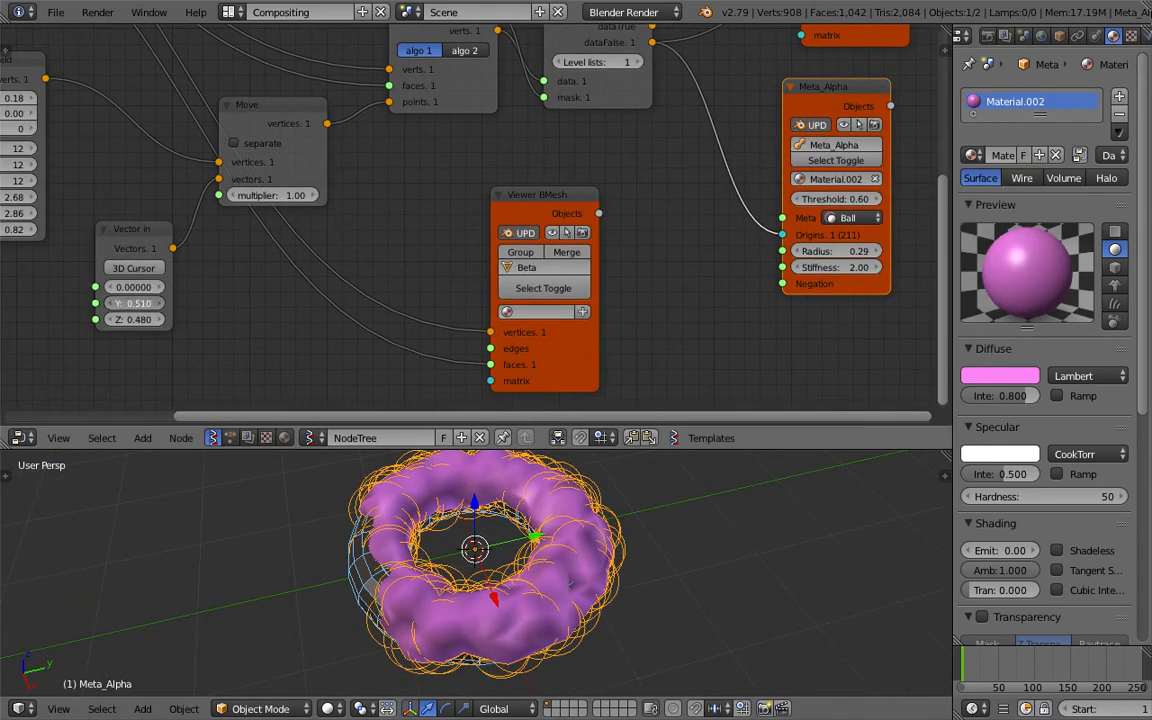
{"action": "left_click_drag", "start_coordinate": [134, 303], "coordinate": [100, 303]}
{"action": "middle_click_drag", "start_coordinate": [424, 558], "coordinate": [478, 512]}
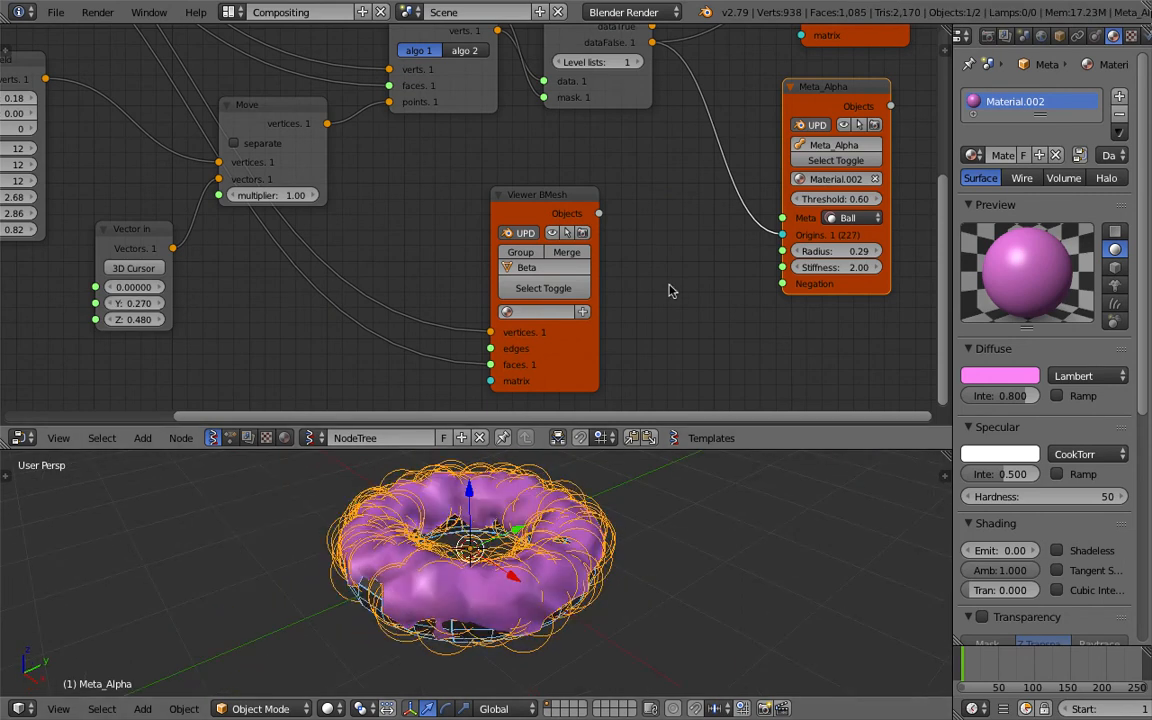
{"action": "middle_click_drag", "start_coordinate": [671, 288], "coordinate": [534, 284]}
{"action": "mouse_move", "coordinate": [717, 248]}
{"action": "left_mouse_down"}
{"action": "mouse_move", "coordinate": [704, 248]}
{"action": "mouse_move", "coordinate": [734, 248]}
{"action": "left_mouse_up"}
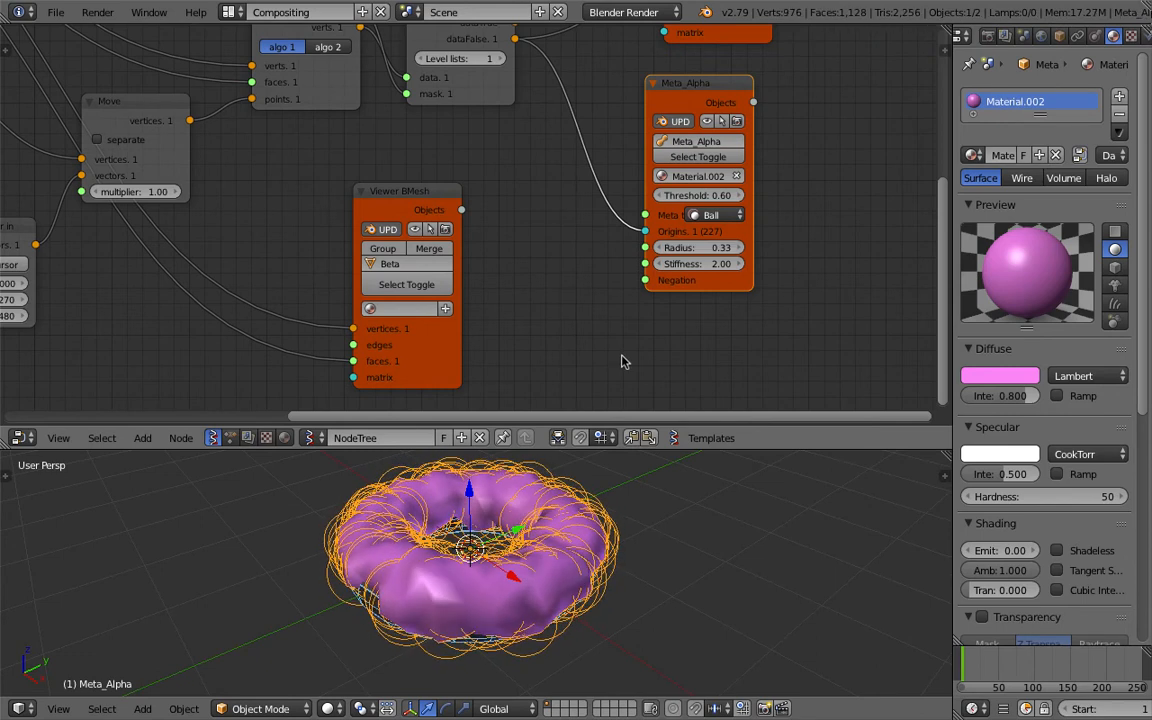
Save the file over the existing one and move the Viewer BMesh node slightly upward in the node tree
{"action": "mouse_move", "coordinate": [631, 519]}
{"action": "middle_mouse_down"}
{"action": "mouse_move", "coordinate": [501, 638]}
{"action": "mouse_move", "coordinate": [646, 656]}
{"action": "mouse_move", "coordinate": [600, 579]}
{"action": "mouse_move", "coordinate": [573, 590]}
{"action": "mouse_move", "coordinate": [625, 501]}
{"action": "middle_mouse_up"}
{"action": "key", "text": "ctrl+s"}
{"action": "left_click", "coordinate": [573, 591]}
{"action": "left_click_drag", "start_coordinate": [405, 194], "coordinate": [404, 185]}
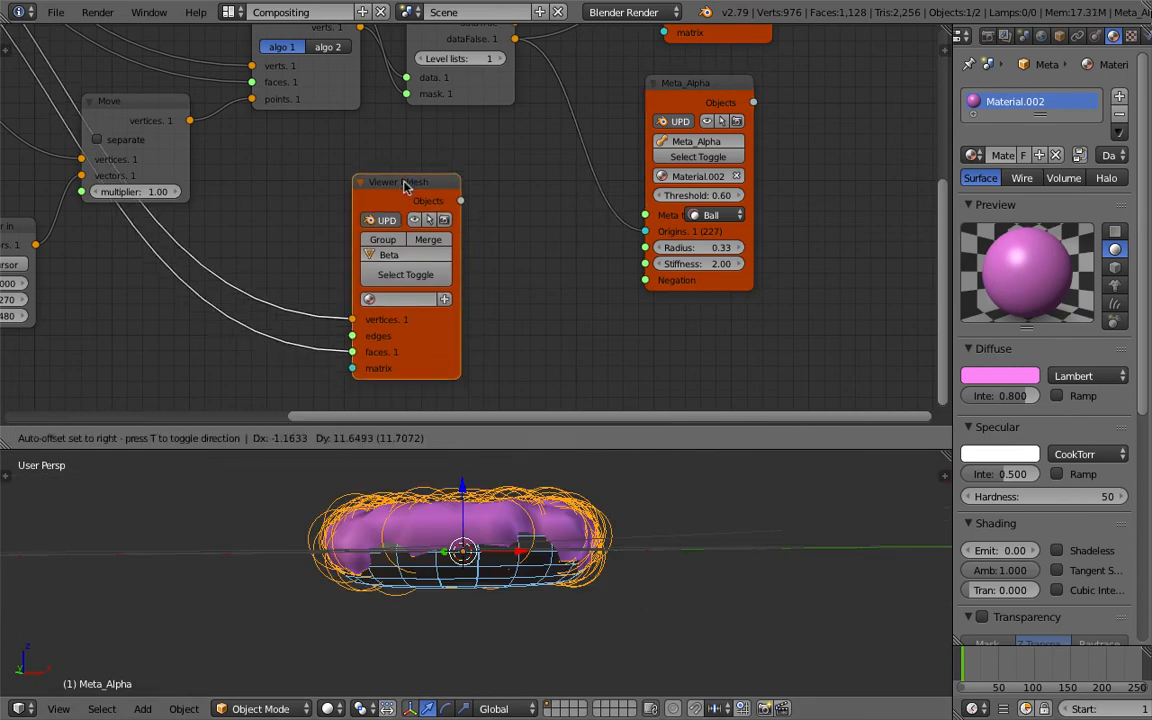
Select the torus mesh and assign its material, Material.001, in the Viewer BMesh node
{"action": "right_click", "coordinate": [480, 583]}
{"action": "right_click", "coordinate": [480, 588]}
{"action": "middle_click_drag", "start_coordinate": [480, 588], "coordinate": [547, 538]}
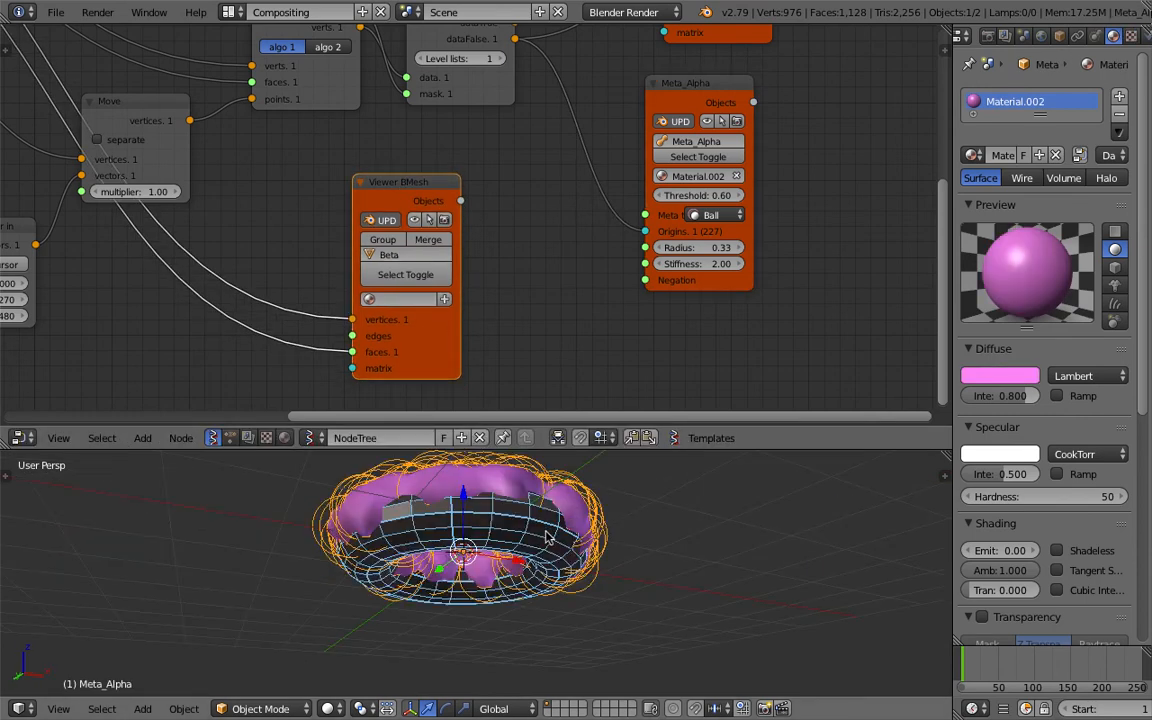
{"action": "right_click", "coordinate": [490, 541]}
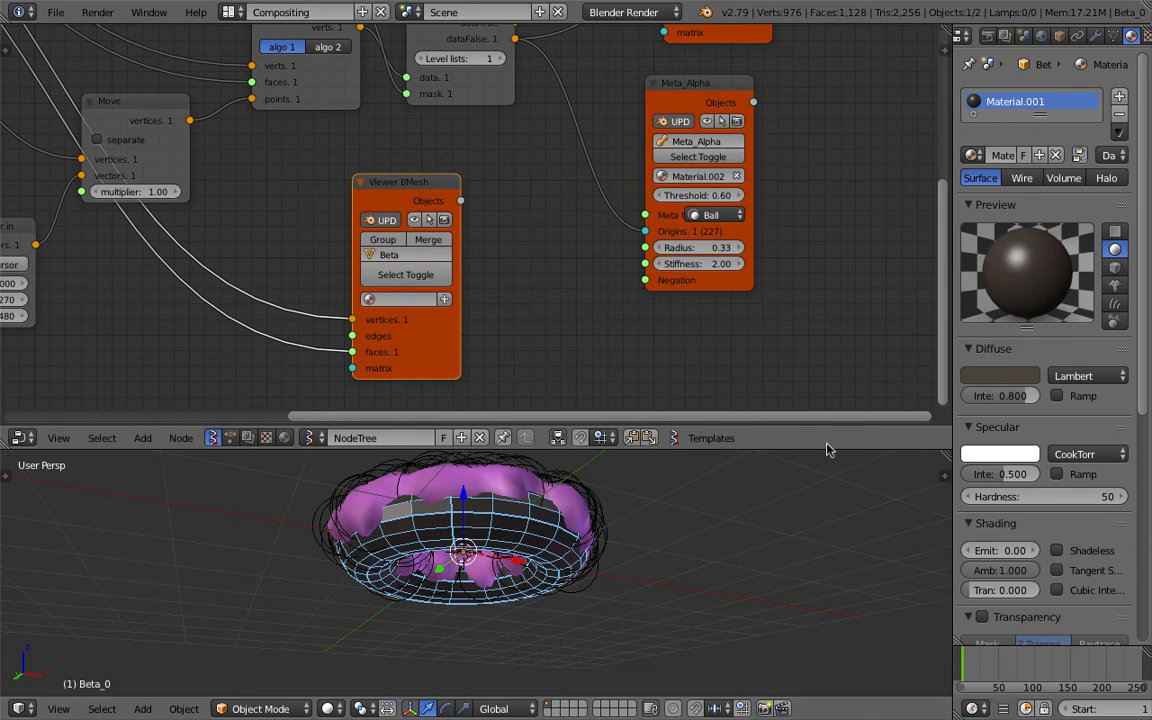
{"action": "left_click", "coordinate": [412, 298]}
{"action": "left_click", "coordinate": [403, 337]}
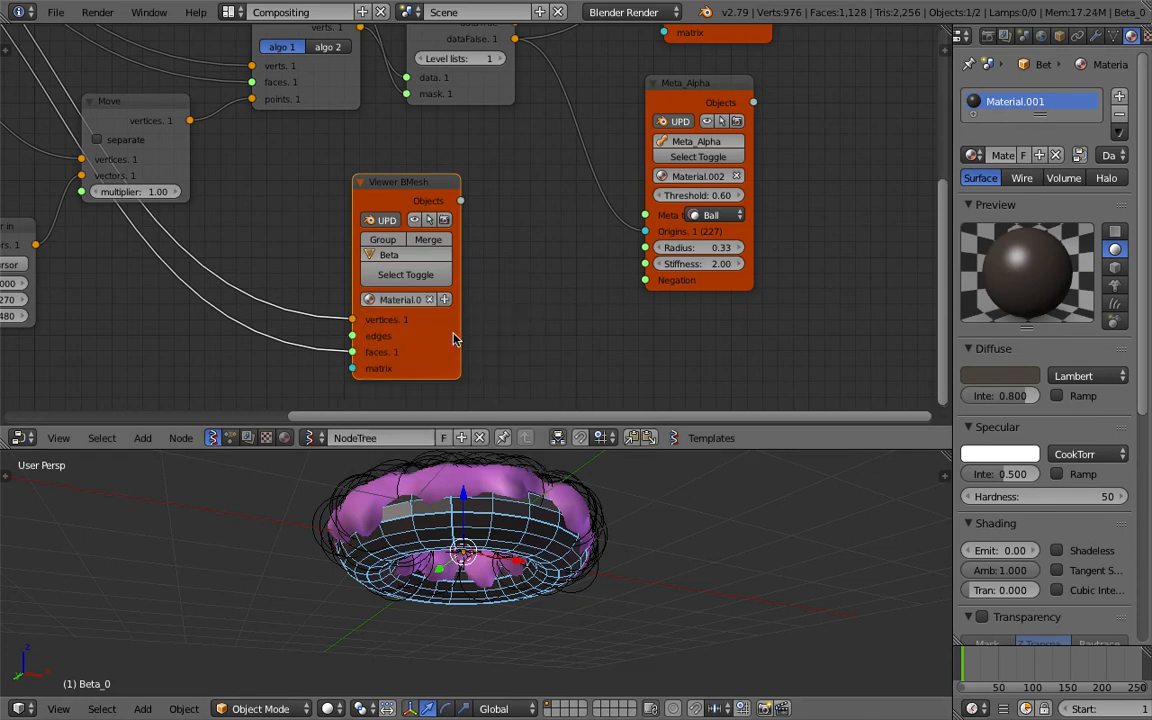
Brighten the torus mesh material's diffuse colour and shift its hue to a muted teal
{"action": "left_click", "coordinate": [1008, 377]}
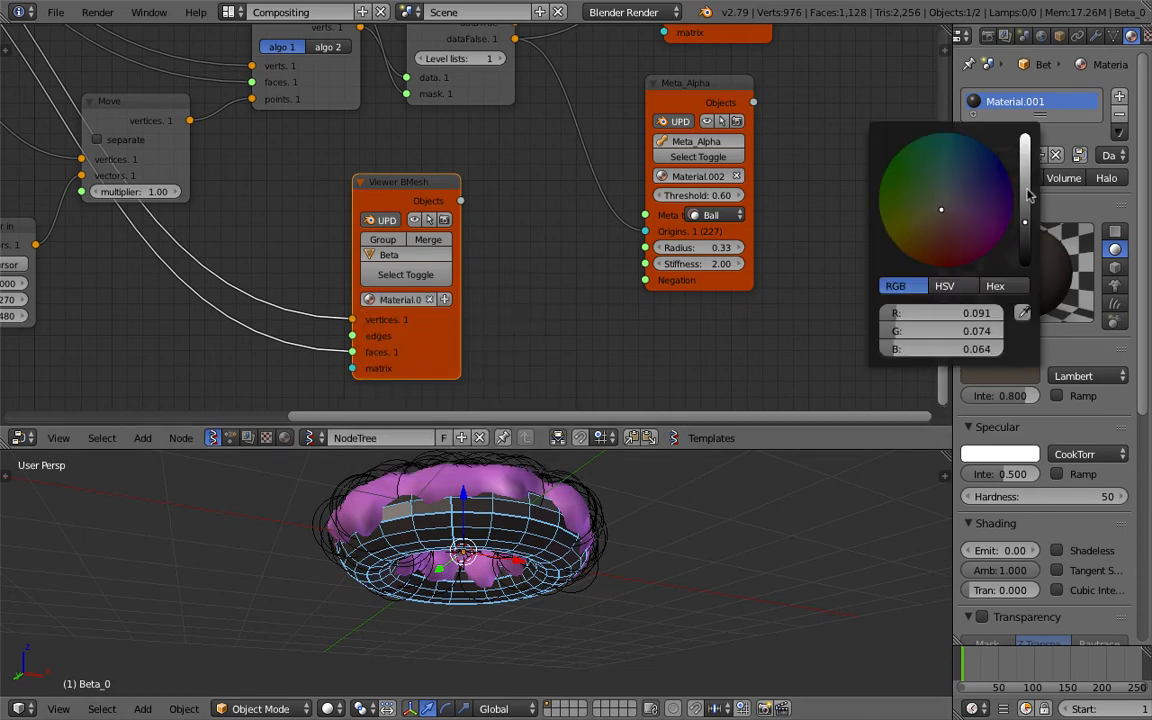
{"action": "left_click_drag", "start_coordinate": [1030, 195], "coordinate": [1026, 181]}
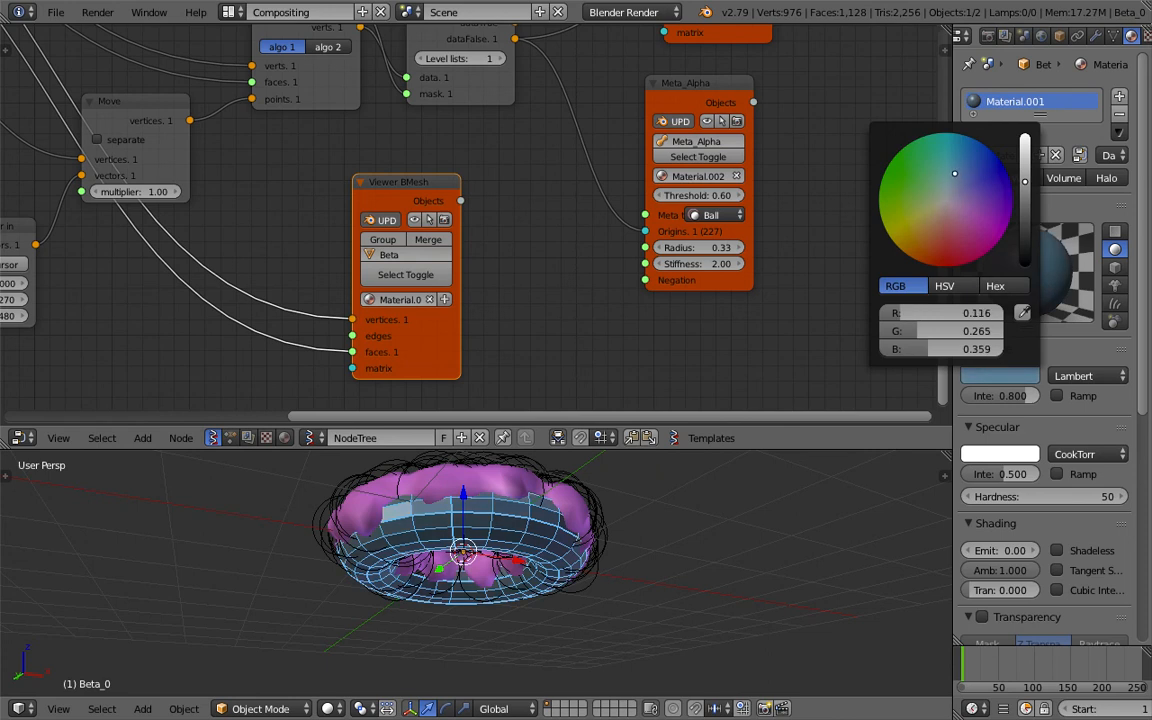
{"action": "middle_click_drag", "start_coordinate": [608, 522], "coordinate": [590, 583]}
{"action": "middle_click_drag", "start_coordinate": [661, 545], "coordinate": [545, 580]}
{"action": "scroll", "coordinate": [434, 204], "scroll_direction": "down", "scroll_amount": 3}
{"action": "middle_click_drag", "start_coordinate": [490, 191], "coordinate": [561, 185]}
{"action": "middle_click_drag", "start_coordinate": [530, 565], "coordinate": [434, 522]}
{"action": "middle_click_drag", "start_coordinate": [77, 170], "coordinate": [380, 252]}
{"action": "middle_click_drag", "start_coordinate": [480, 187], "coordinate": [189, 300]}
{"action": "scroll", "coordinate": [510, 255], "scroll_direction": "up", "scroll_amount": 4}
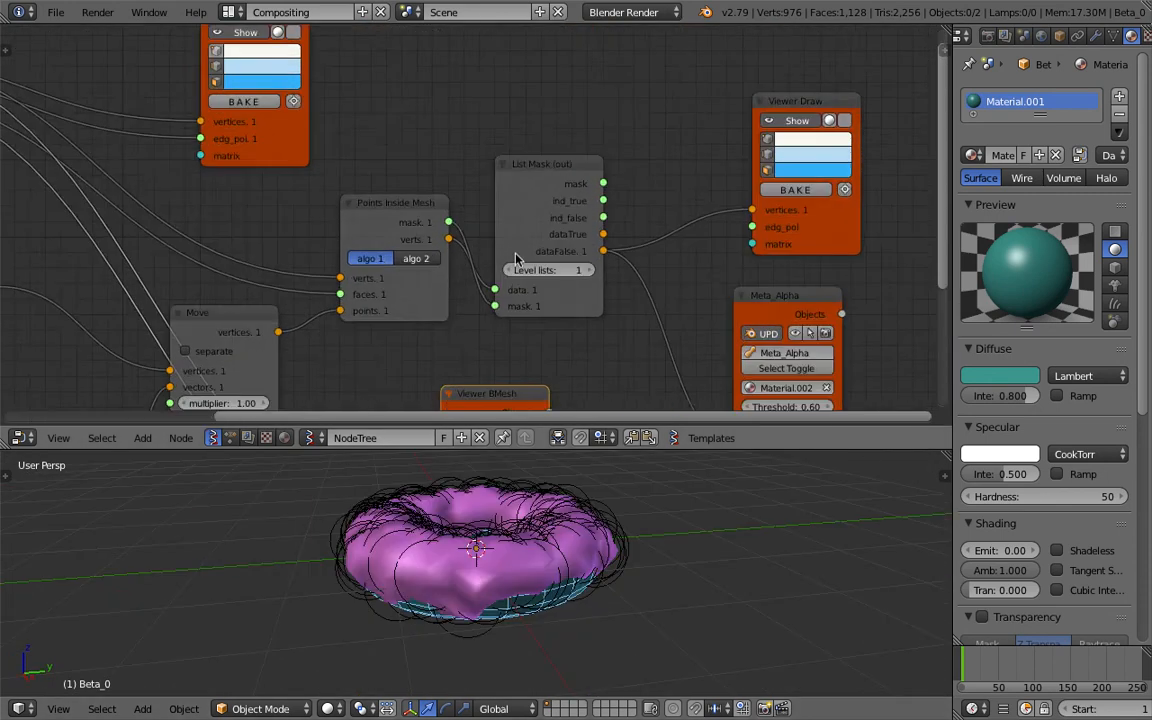
Nudge the Points Inside Mesh node, rename the node tree as PointInsideDonut and save the file
{"action": "left_click_drag", "start_coordinate": [361, 197], "coordinate": [344, 169]}
{"action": "middle_click_drag", "start_coordinate": [343, 208], "coordinate": [410, 157]}
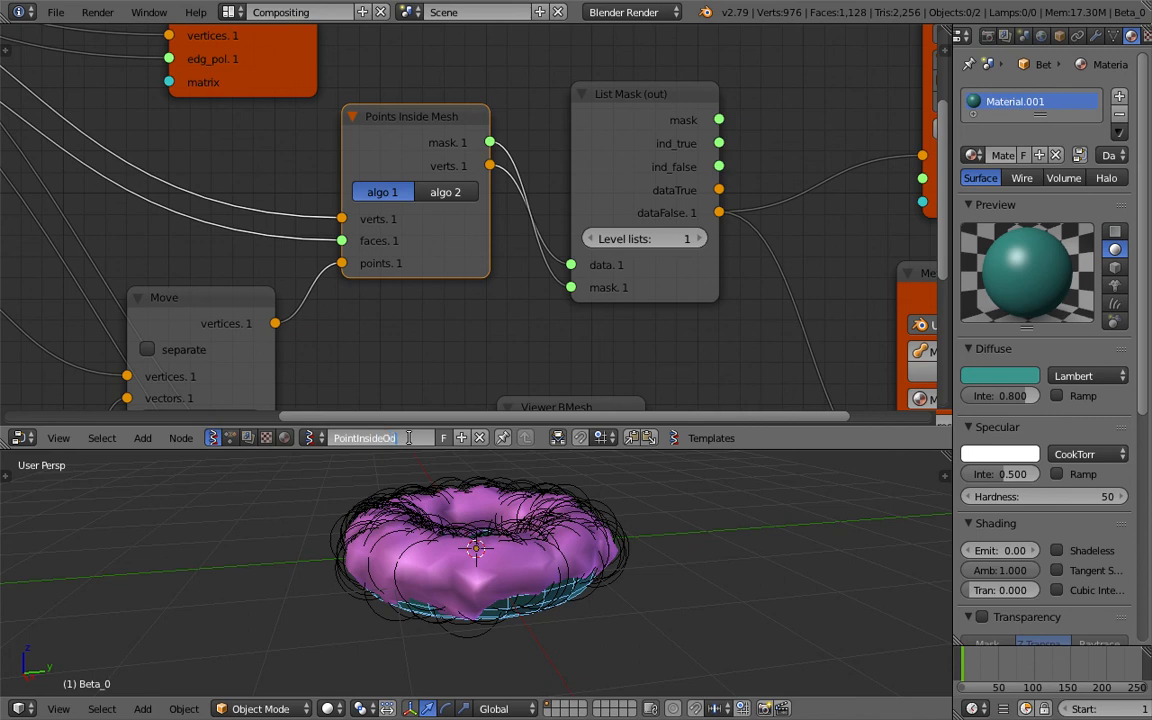
{"action": "type", "text": "ut"}
{"action": "key", "text": "Return"}
{"action": "key", "text": "ctrl+s"}
{"action": "left_click", "coordinate": [411, 437]}
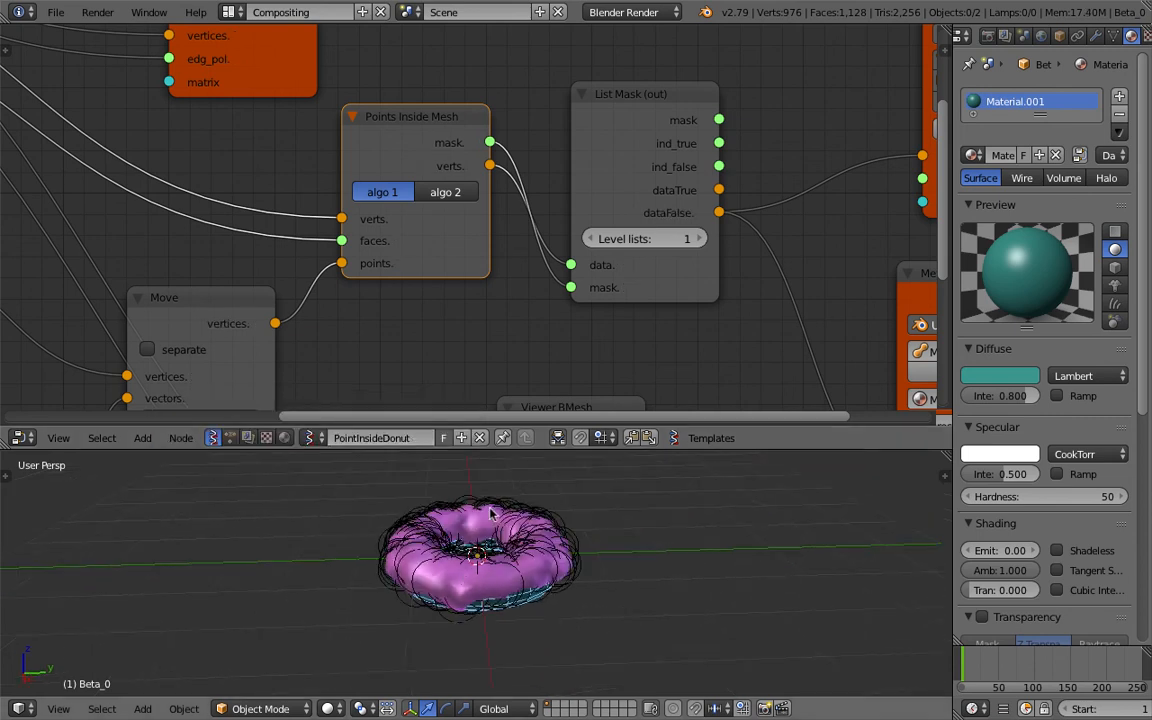
Enlarge the 3D view and examine the glazed donut from several sides
{"action": "scroll", "coordinate": [496, 301], "scroll_direction": "down", "scroll_amount": 4}
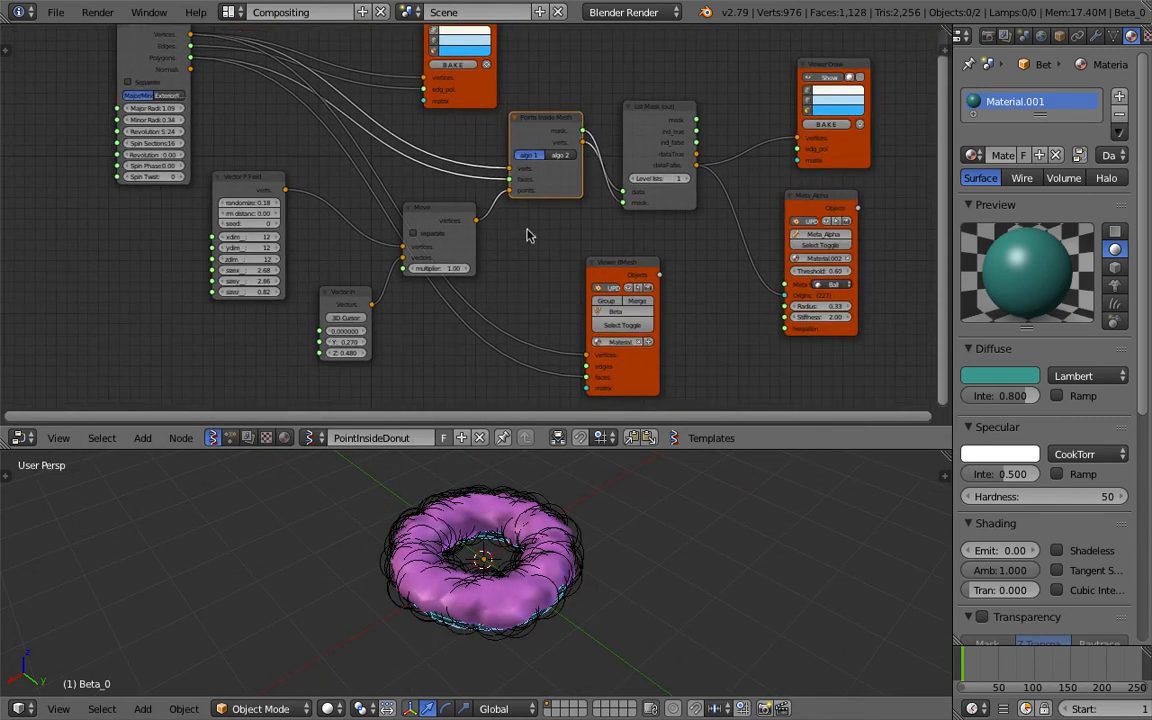
{"action": "left_click_drag", "start_coordinate": [627, 451], "coordinate": [653, 296]}
{"action": "middle_click_drag", "start_coordinate": [653, 440], "coordinate": [427, 485]}
{"action": "scroll", "coordinate": [590, 422], "scroll_direction": "up", "scroll_amount": 3}
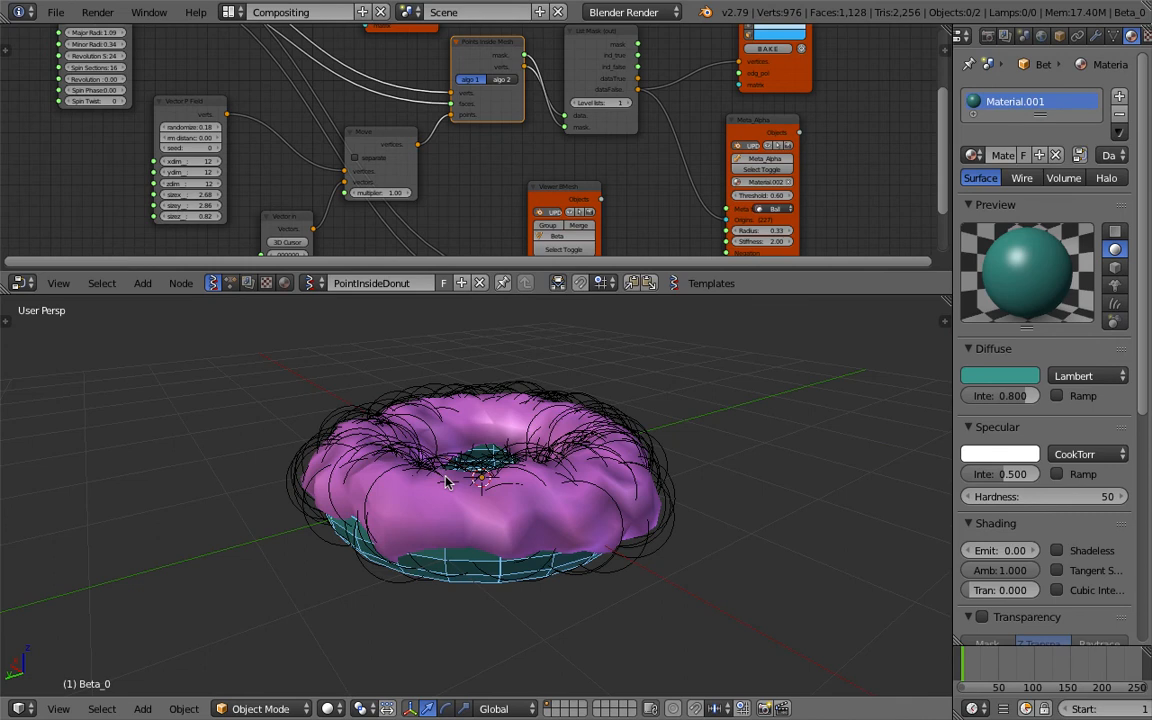
{"action": "middle_click_drag", "start_coordinate": [446, 482], "coordinate": [463, 501]}
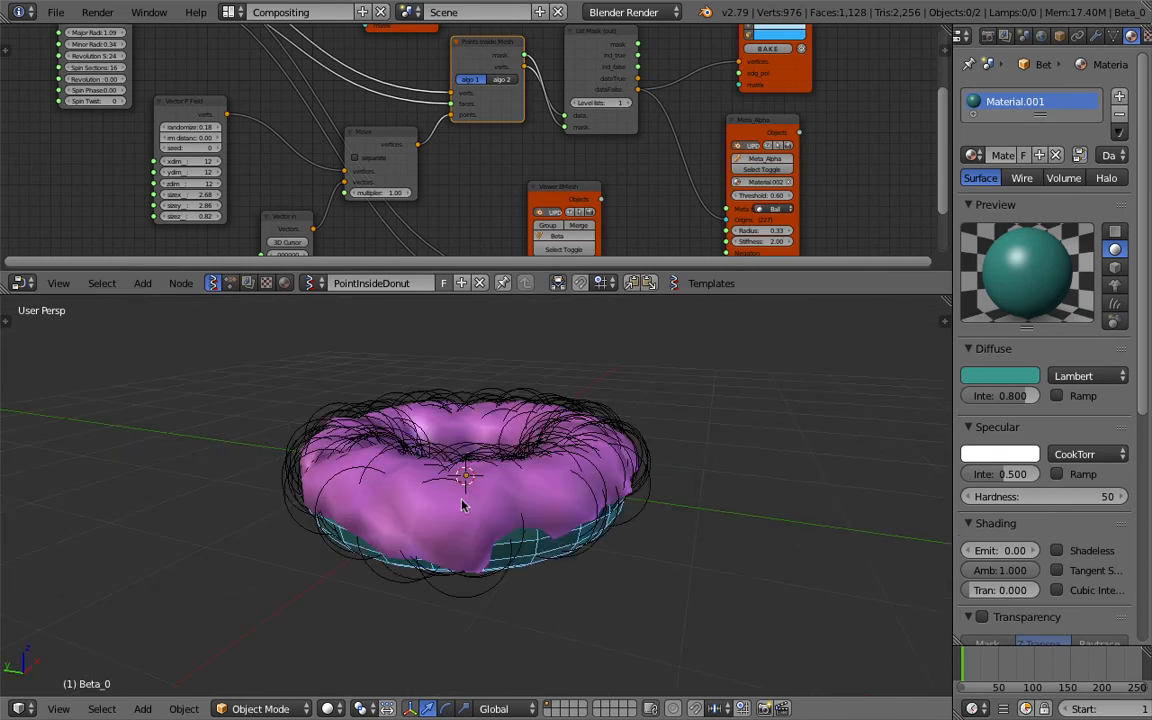
Give the node editor more height and search the nodes for "point", browsing the matches without adding one
{"action": "scroll", "coordinate": [468, 192], "scroll_direction": "down", "scroll_amount": 3}
{"action": "middle_click_drag", "start_coordinate": [465, 130], "coordinate": [441, 157]}
{"action": "scroll", "coordinate": [450, 145], "scroll_direction": "up", "scroll_amount": 4}
{"action": "middle_click_drag", "start_coordinate": [475, 102], "coordinate": [455, 105]}
{"action": "scroll", "coordinate": [457, 140], "scroll_direction": "up", "scroll_amount": 3}
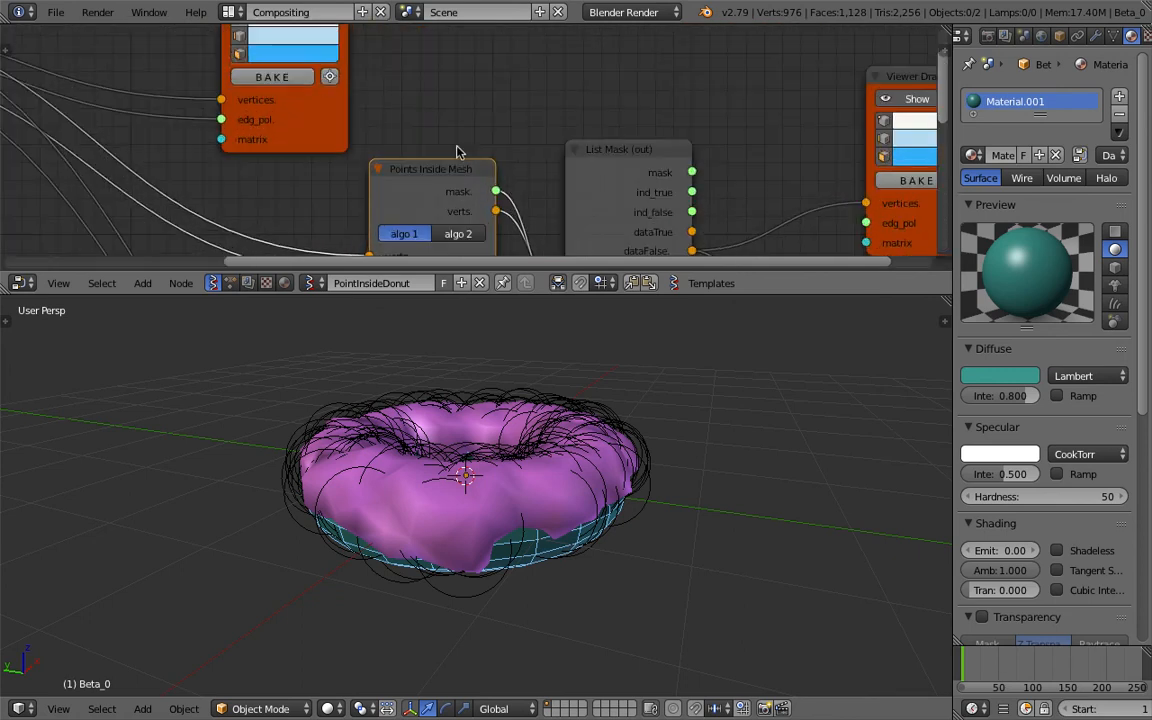
{"action": "left_click_drag", "start_coordinate": [527, 293], "coordinate": [527, 422]}
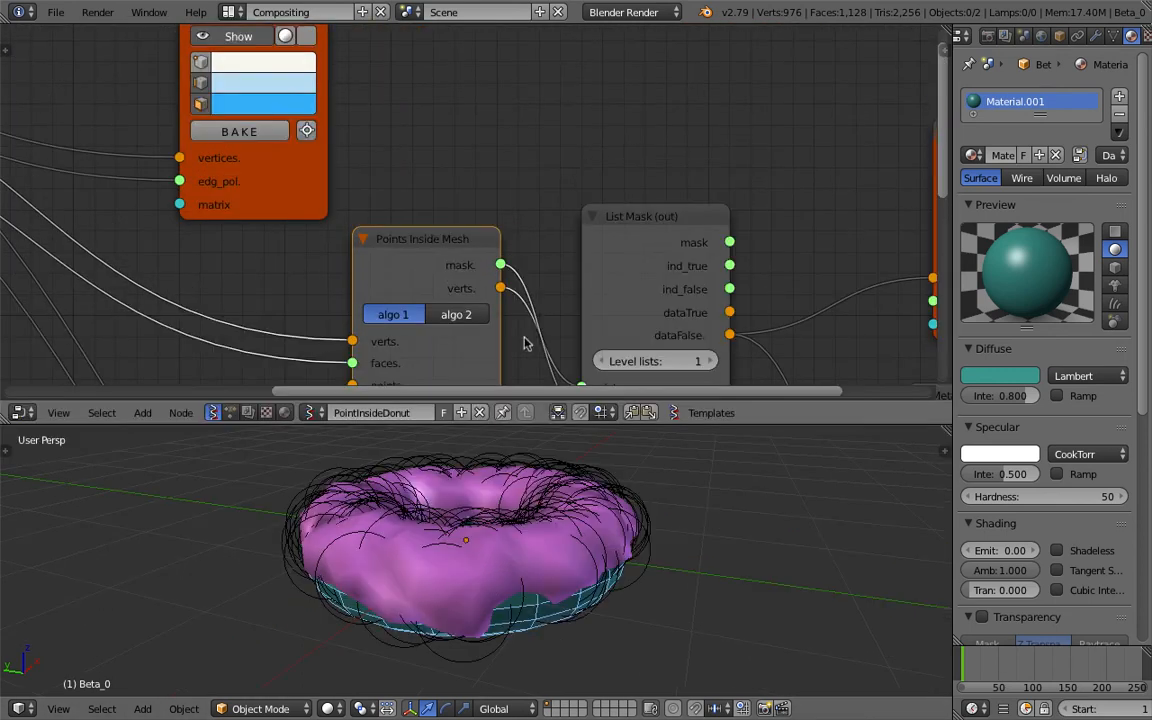
{"action": "key", "text": "alt+space"}
{"action": "type", "text": "point"}
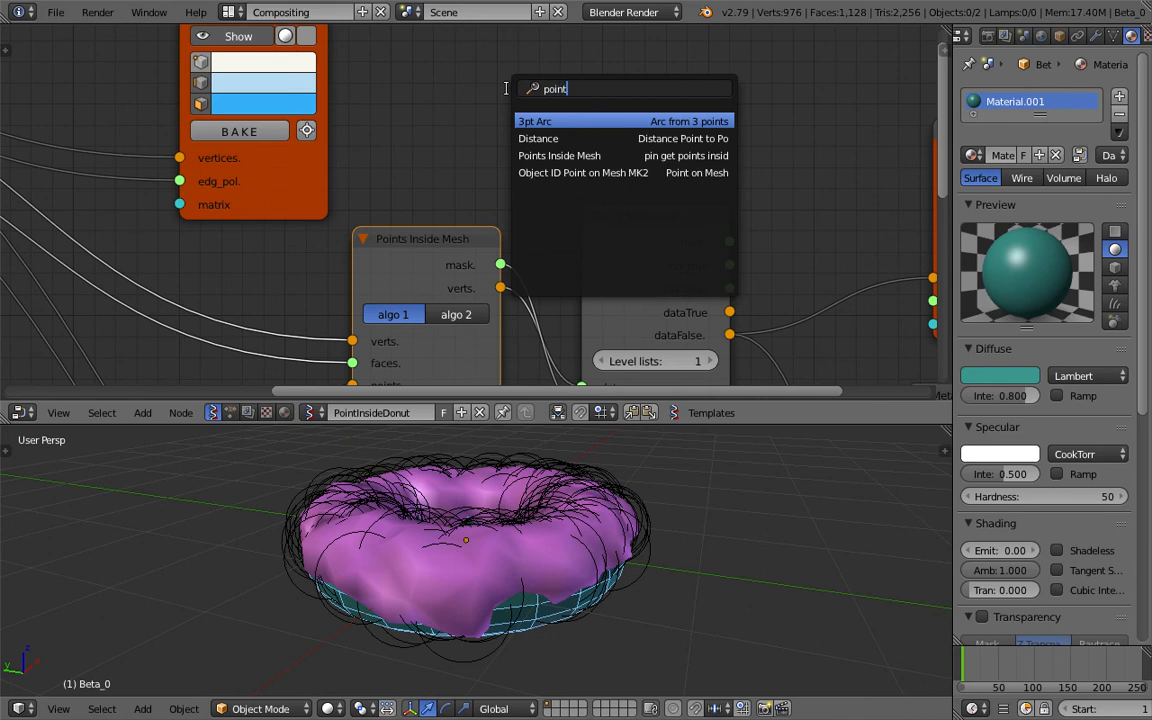
{"action": "key", "text": "Down"}
{"action": "key", "text": "Down"}
{"action": "key", "text": "Down"}
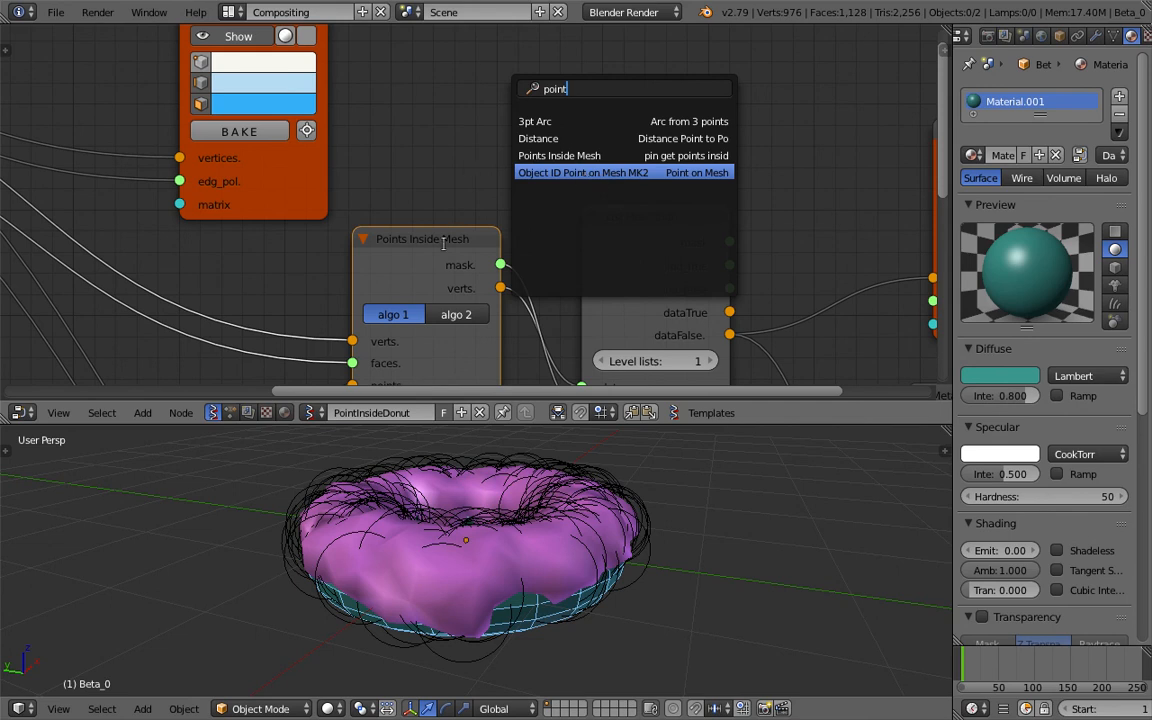
{"action": "key", "text": "Escape"}
Review the complete node tree and the donut from another side, and save the file
{"action": "middle_click_drag", "start_coordinate": [432, 219], "coordinate": [516, 152]}
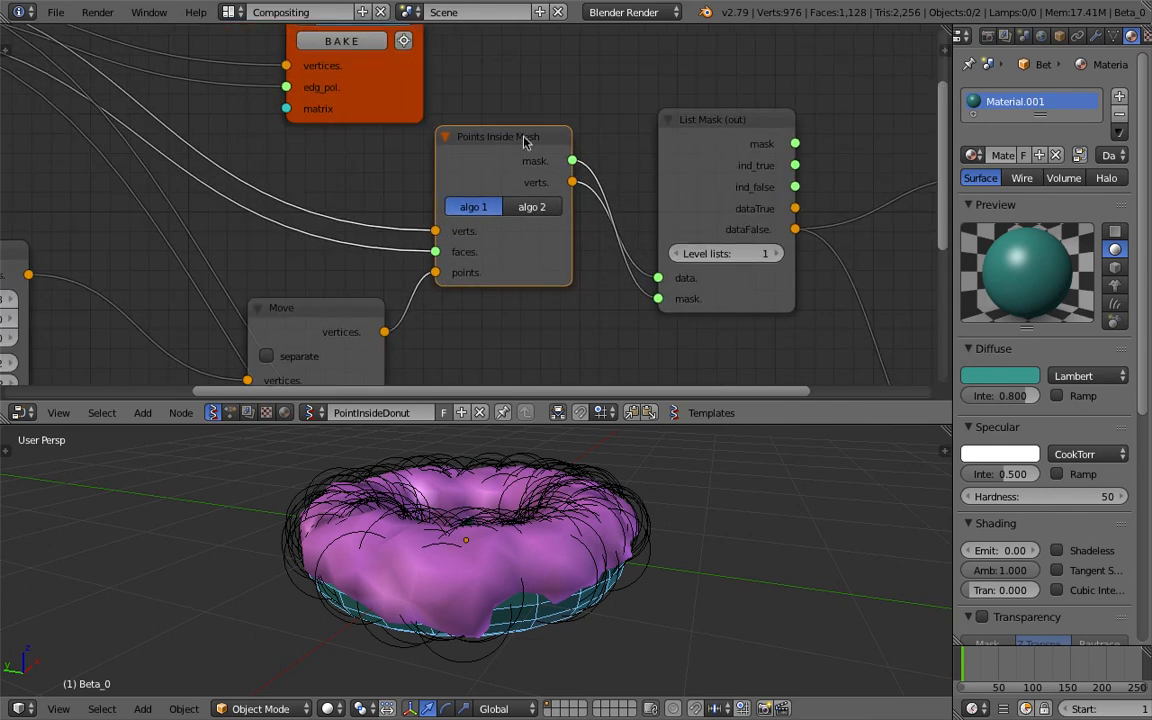
{"action": "scroll", "coordinate": [507, 224], "scroll_direction": "down", "scroll_amount": 5}
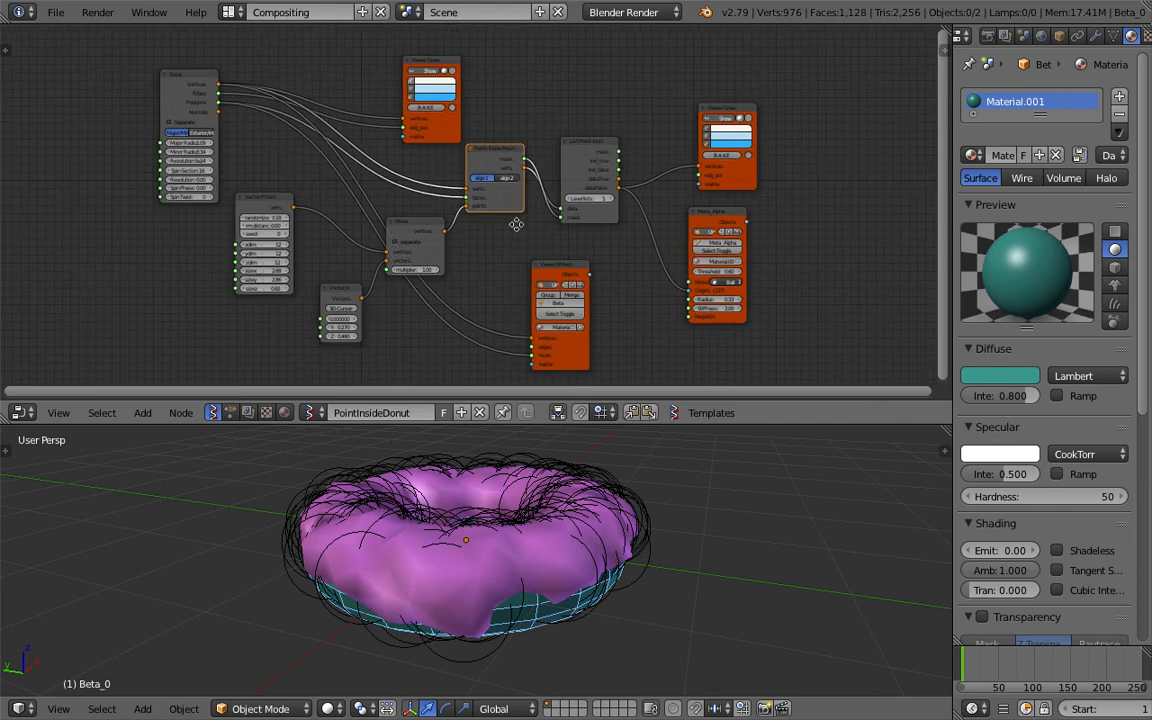
{"action": "middle_click_drag", "start_coordinate": [516, 224], "coordinate": [519, 223]}
{"action": "middle_click_drag", "start_coordinate": [665, 562], "coordinate": [488, 540]}
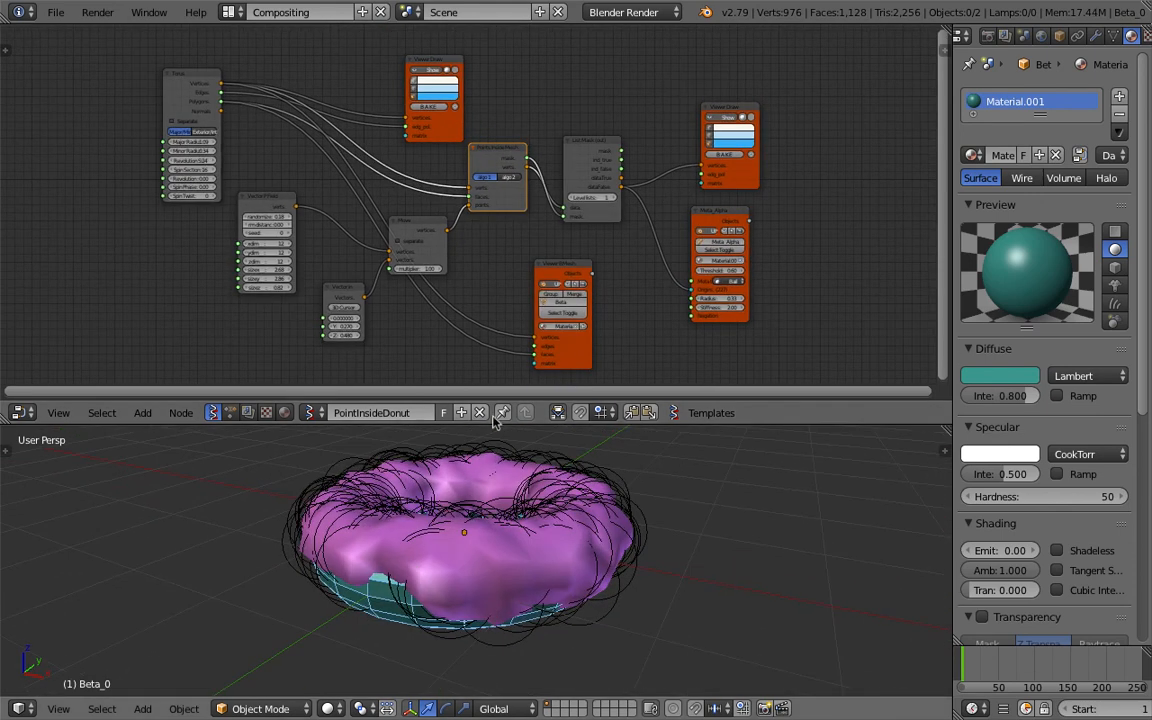
{"action": "middle_click_drag", "start_coordinate": [634, 229], "coordinate": [519, 175]}
{"action": "scroll", "coordinate": [519, 175], "scroll_direction": "up", "scroll_amount": 6}
{"action": "key", "text": "ctrl+s"}
{"action": "left_click", "coordinate": [522, 173]}
Set the Meta_Alpha node's view resolution to 0.08 in its properties
{"action": "left_click", "coordinate": [650, 151]}
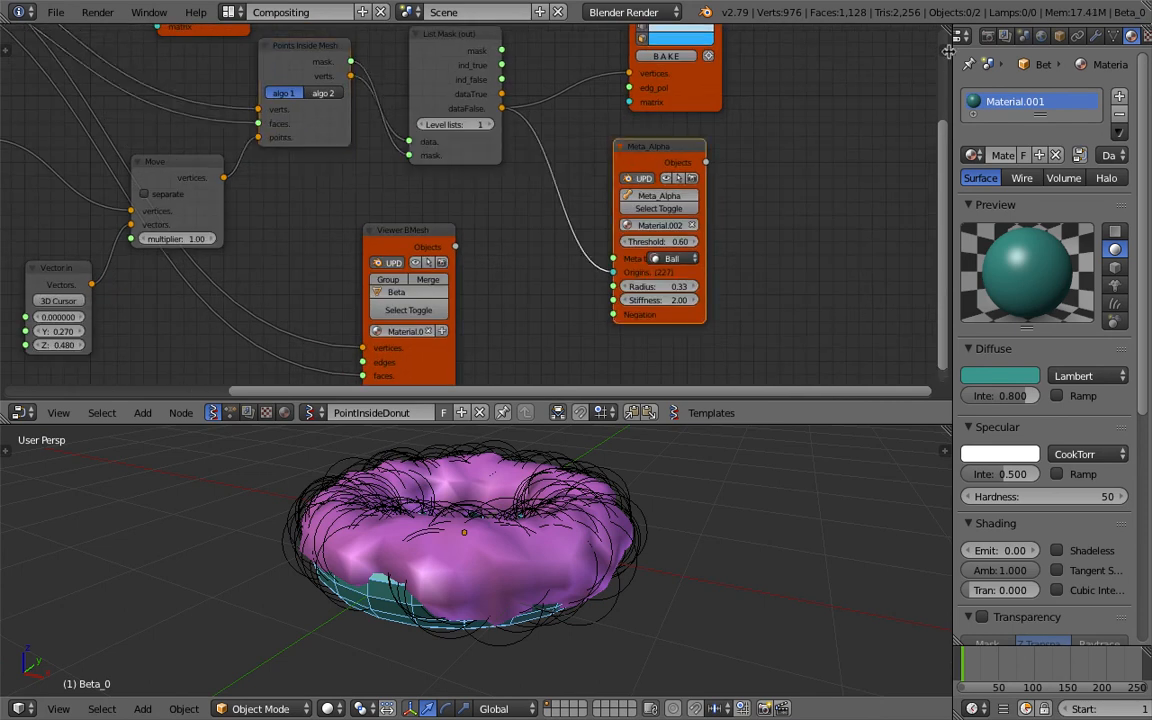
{"action": "key", "text": "n"}
{"action": "left_click_drag", "start_coordinate": [891, 234], "coordinate": [802, 232]}
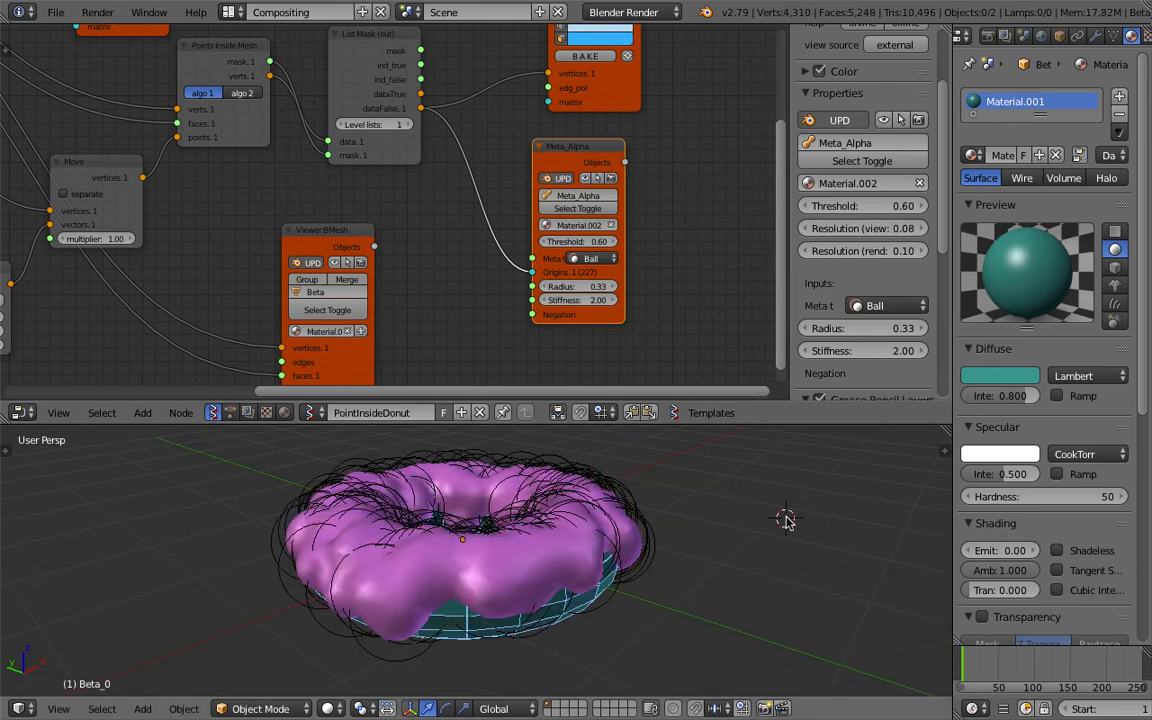
Show the 3D view full screen, inspect the smoother donut glaze and save the file
{"action": "key", "text": "shift+space"}
{"action": "middle_click_drag", "start_coordinate": [738, 396], "coordinate": [674, 359]}
{"action": "scroll", "coordinate": [537, 383], "scroll_direction": "up", "scroll_amount": 4}
{"action": "key", "text": "ctrl+s"}
{"action": "left_click", "coordinate": [661, 324]}
{"action": "scroll", "coordinate": [671, 350], "scroll_direction": "down", "scroll_amount": 5}
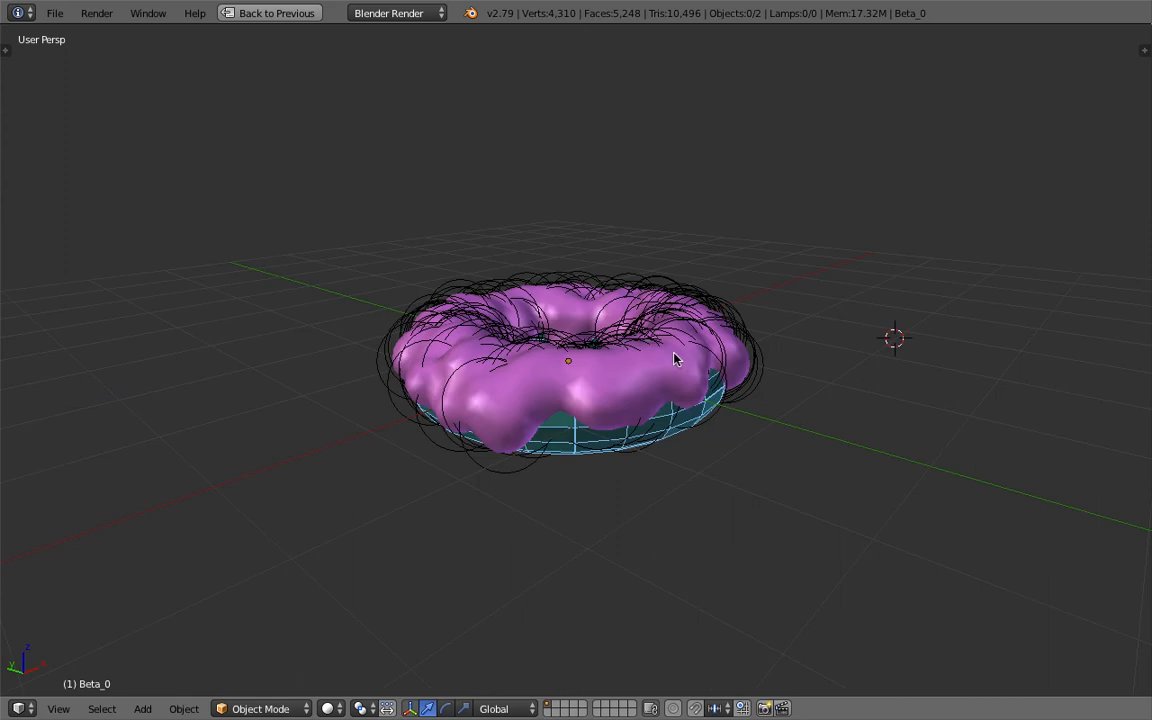